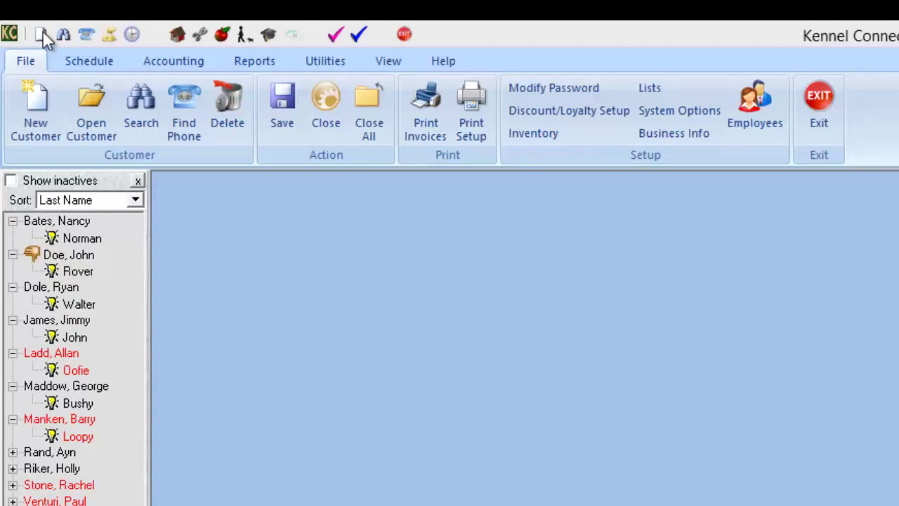
Step: Review the Schedule, Accounting, Reports and Utilities command sets and return to the File commands
{"action": "left_click", "coordinate": [258, 209]}
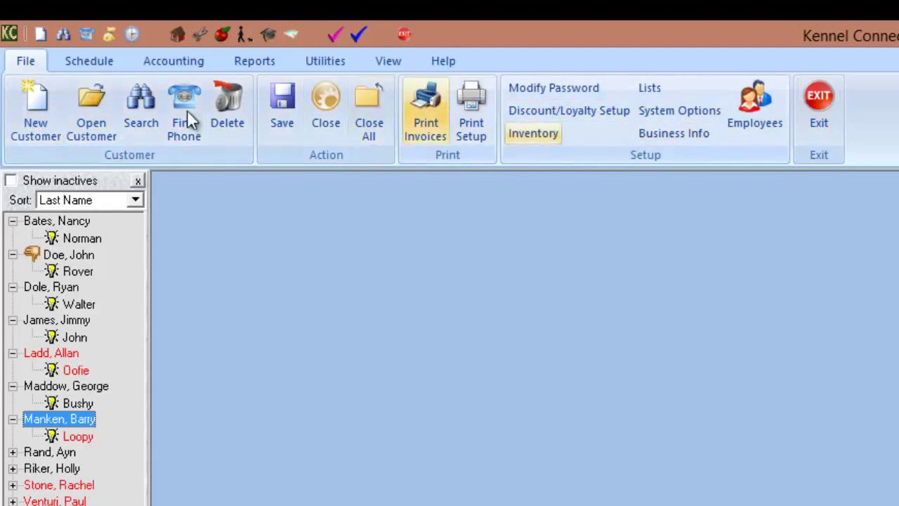
{"action": "left_click", "coordinate": [78, 61]}
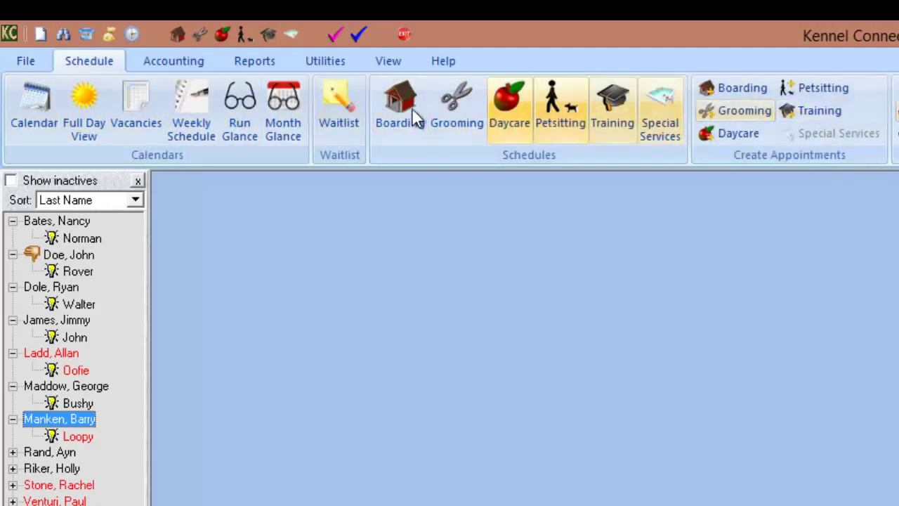
{"action": "left_click", "coordinate": [171, 64]}
{"action": "left_click", "coordinate": [239, 64]}
{"action": "left_click", "coordinate": [311, 62]}
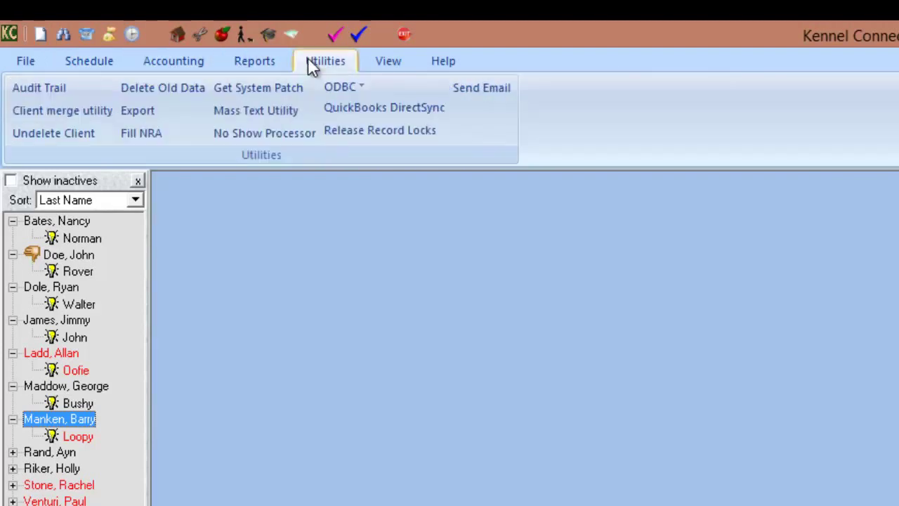
{"action": "left_click", "coordinate": [27, 63]}
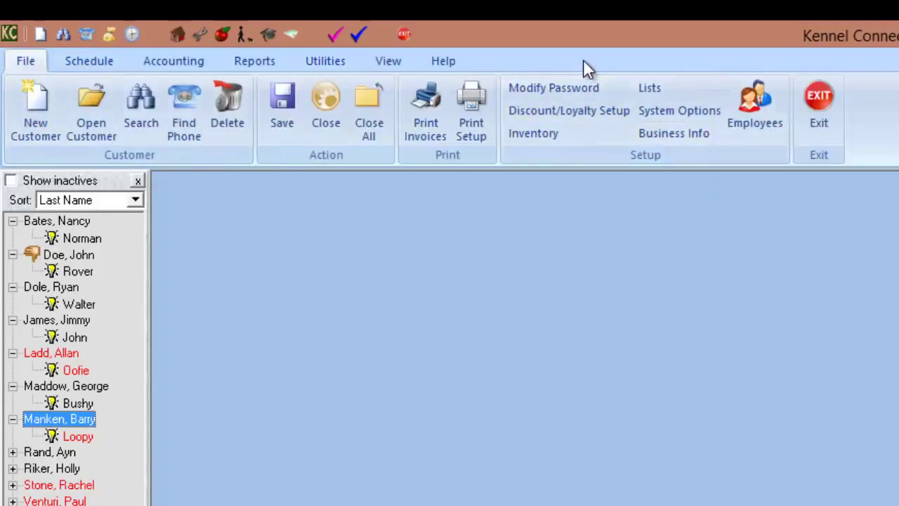
Step: Minimize the ribbon and bring up the File, Schedule and Accounting commands from its collapsed form
{"action": "right_click", "coordinate": [618, 67]}
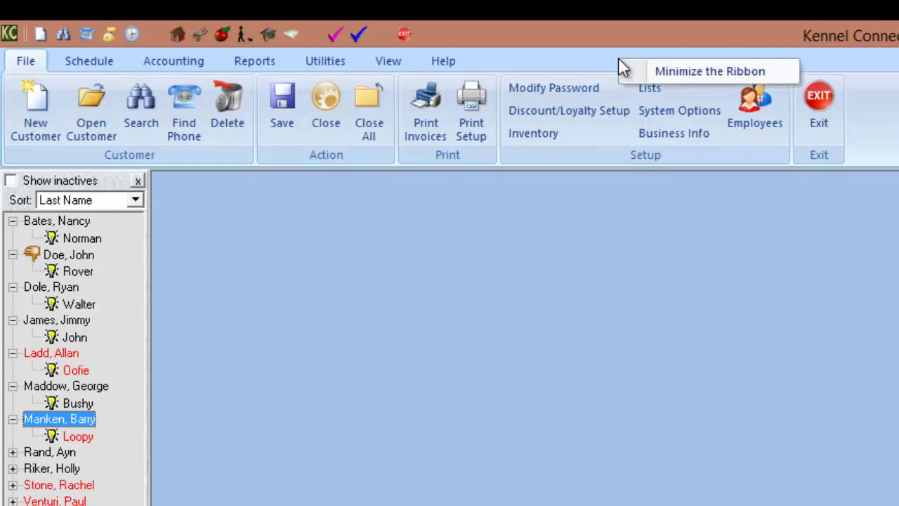
{"action": "left_click", "coordinate": [687, 71]}
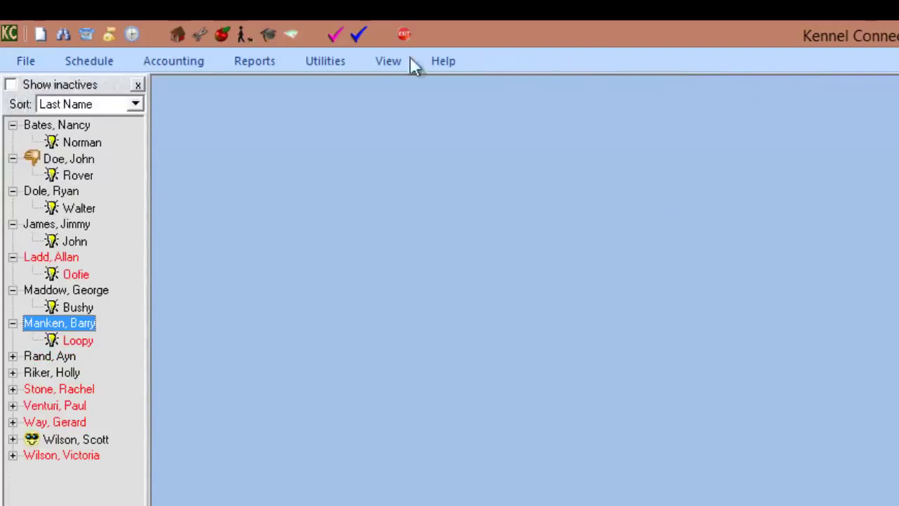
{"action": "left_click", "coordinate": [23, 63]}
{"action": "left_click", "coordinate": [90, 56]}
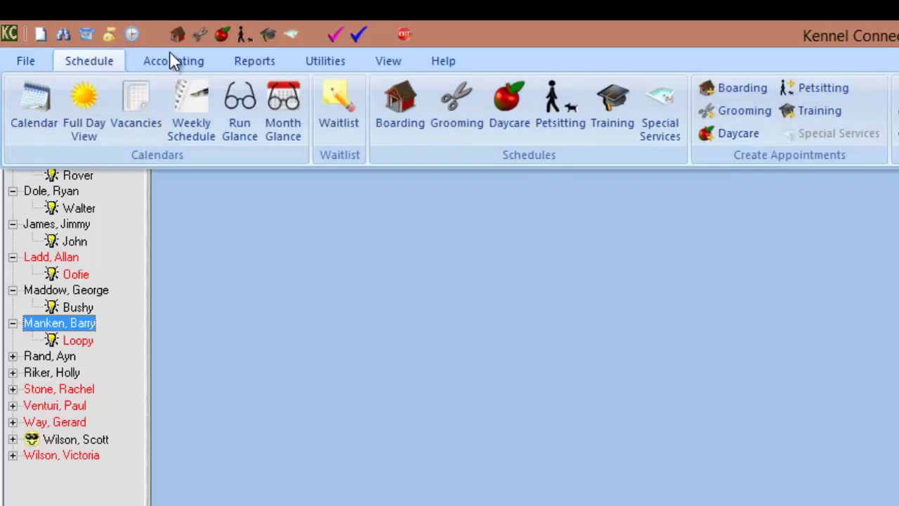
{"action": "left_click", "coordinate": [173, 60]}
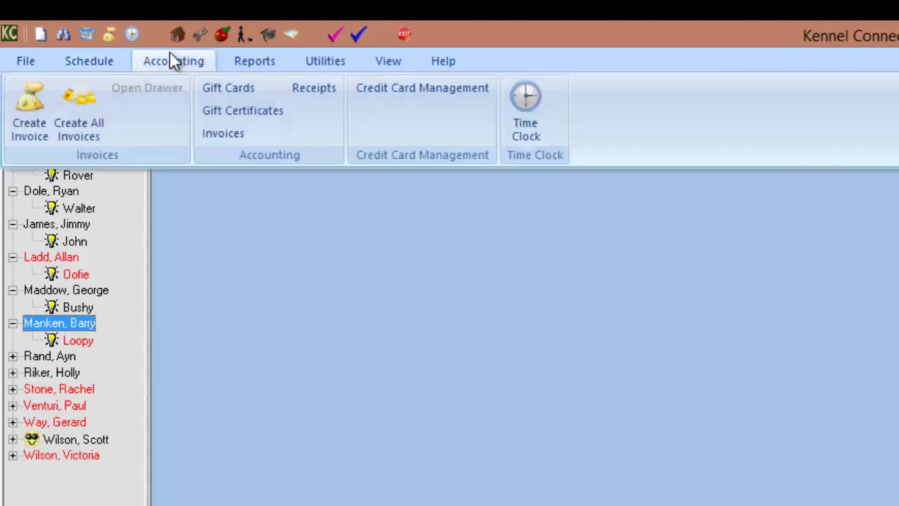
Step: Restore the full ribbon by turning off its minimized state
{"action": "right_click", "coordinate": [522, 62]}
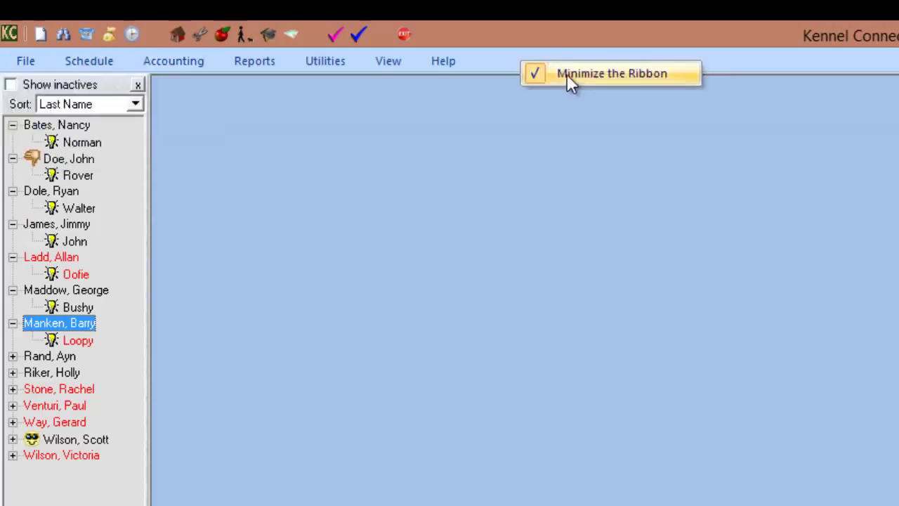
{"action": "left_click", "coordinate": [567, 75]}
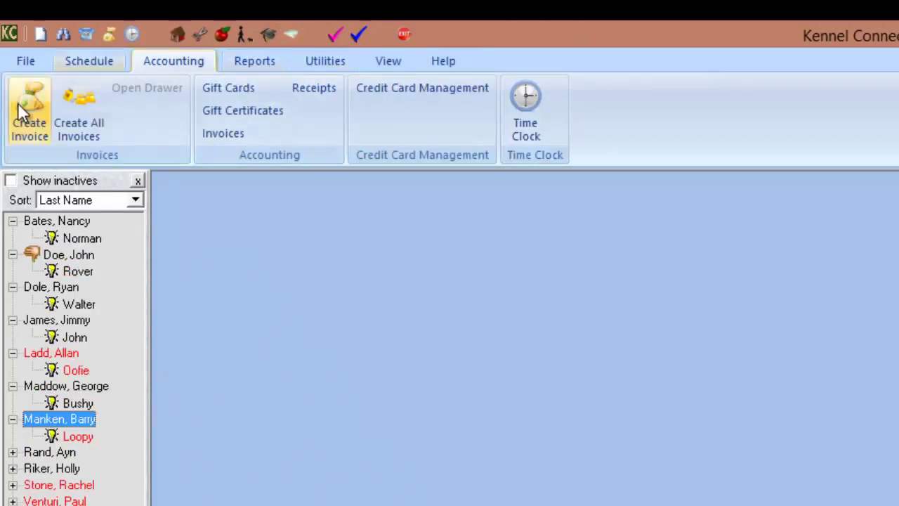
Step: Look through the available Special Services, Petsitting, Boarding and Revenue reports
{"action": "left_click", "coordinate": [257, 60]}
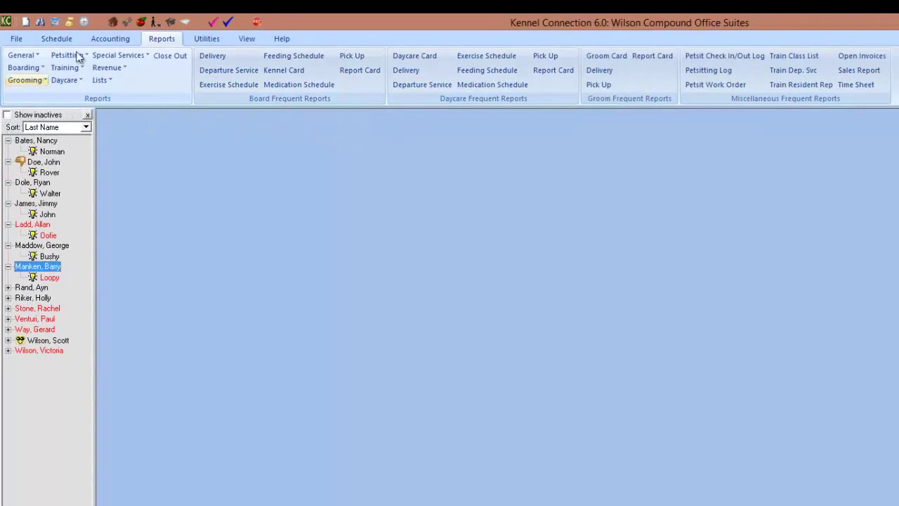
{"action": "left_click", "coordinate": [119, 56]}
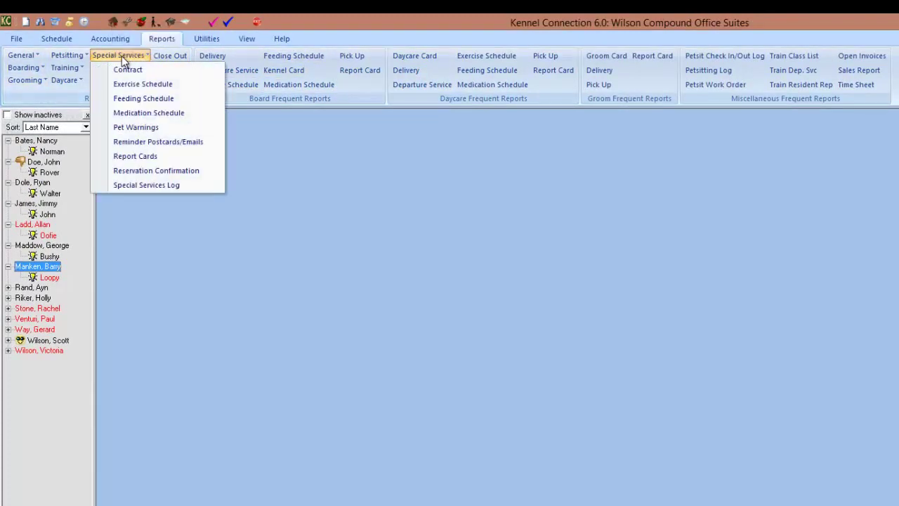
{"action": "left_click", "coordinate": [72, 55]}
{"action": "left_click", "coordinate": [34, 68]}
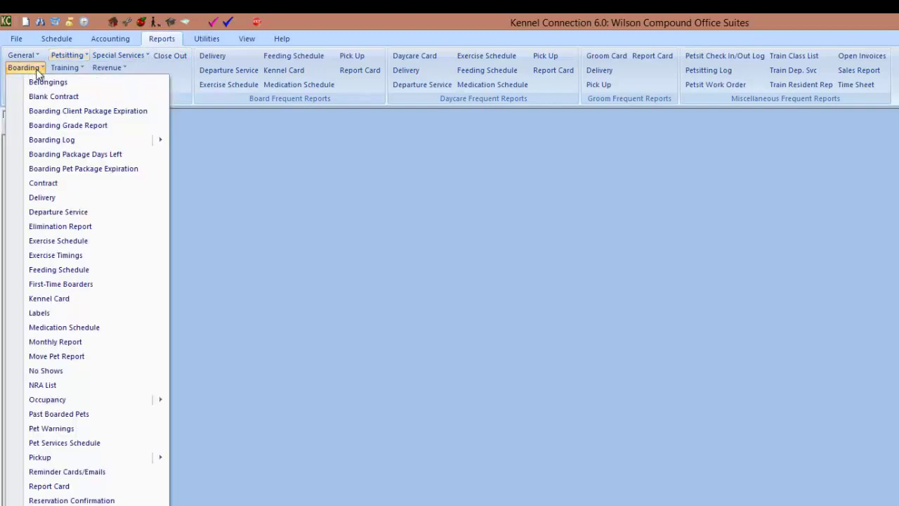
{"action": "left_click", "coordinate": [116, 70]}
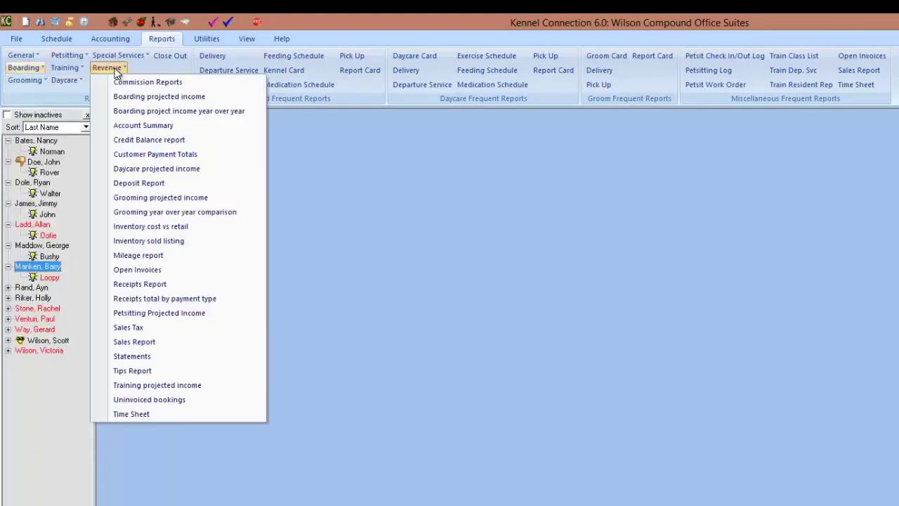
{"action": "left_click", "coordinate": [158, 72]}
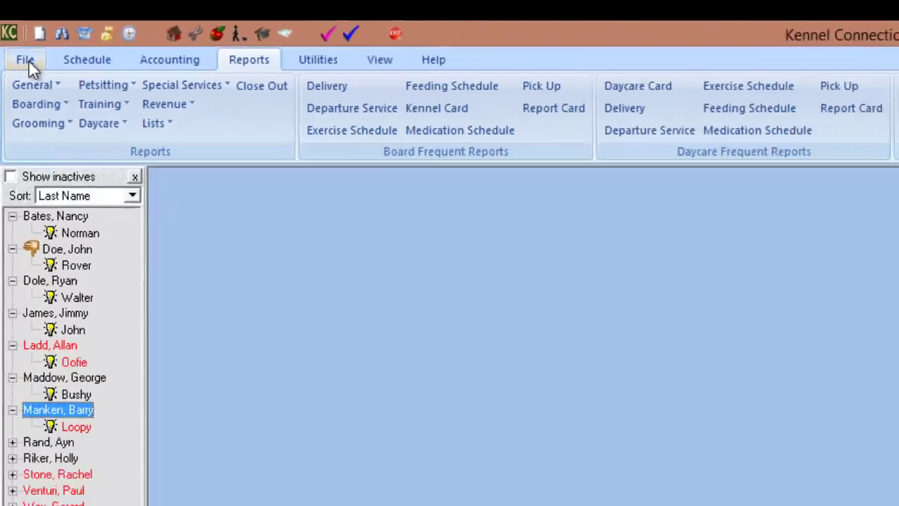
Step: Open the record of the customer flagged with the sunglasses face and reposition its window
{"action": "left_click", "coordinate": [70, 164]}
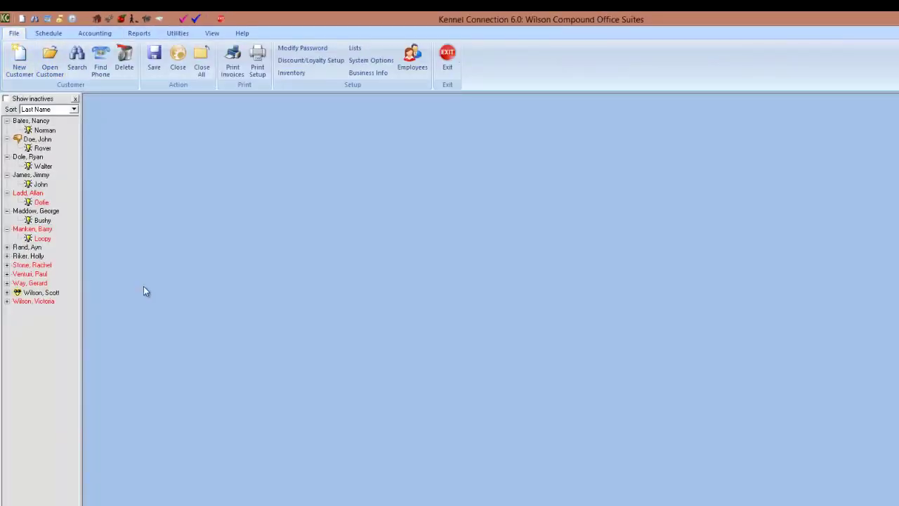
{"action": "double_click", "coordinate": [49, 293]}
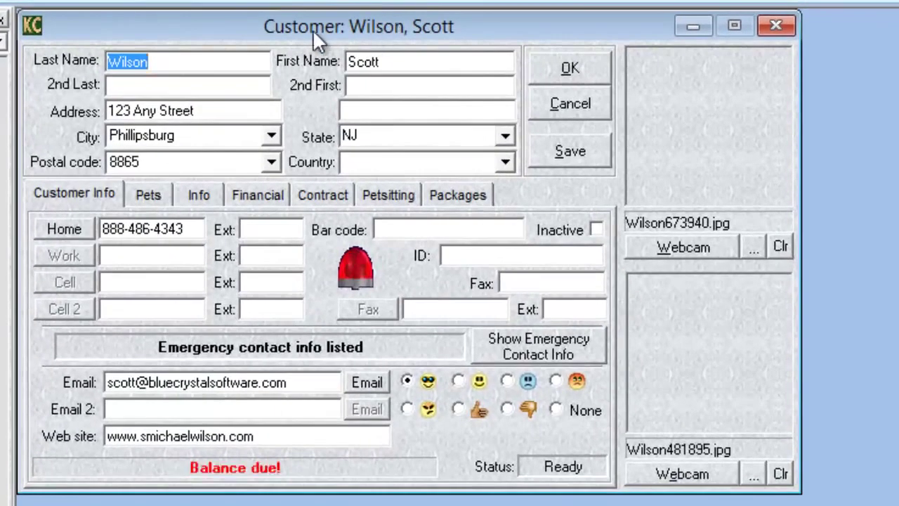
{"action": "left_click_drag", "start_coordinate": [277, 27], "coordinate": [292, 35]}
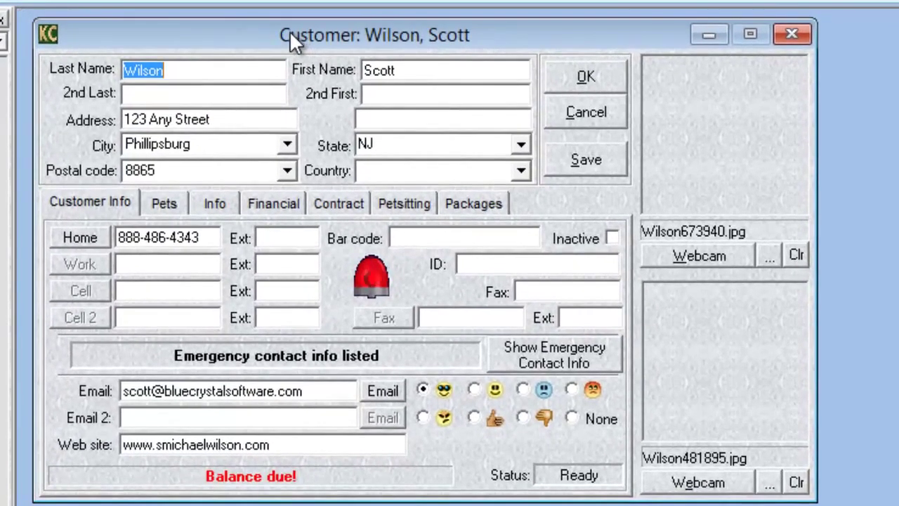
Step: Examine the second last name, second first name, fax and second email fields of the customer record
{"action": "left_click", "coordinate": [140, 92]}
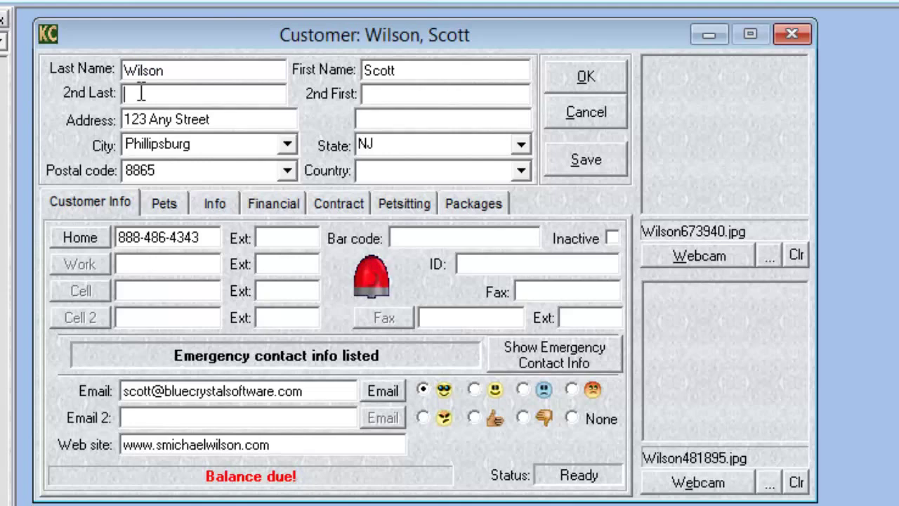
{"action": "left_click", "coordinate": [406, 93]}
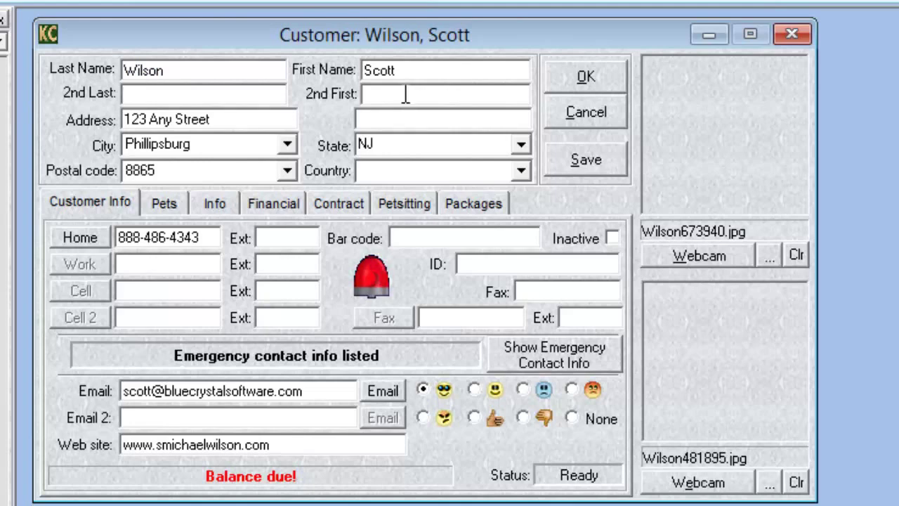
{"action": "left_click", "coordinate": [192, 94]}
{"action": "double_click", "coordinate": [257, 70]}
{"action": "left_click", "coordinate": [236, 93]}
{"action": "left_click", "coordinate": [449, 317]}
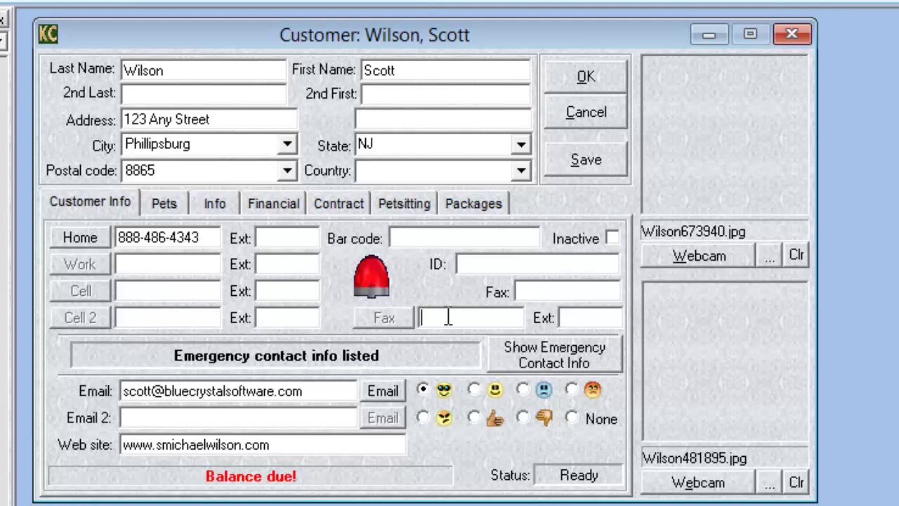
{"action": "left_click", "coordinate": [160, 413]}
Step: Inspect the customer search form and the customer's emergency contacts, cancelling out of both
{"action": "key", "text": "ctrl+f"}
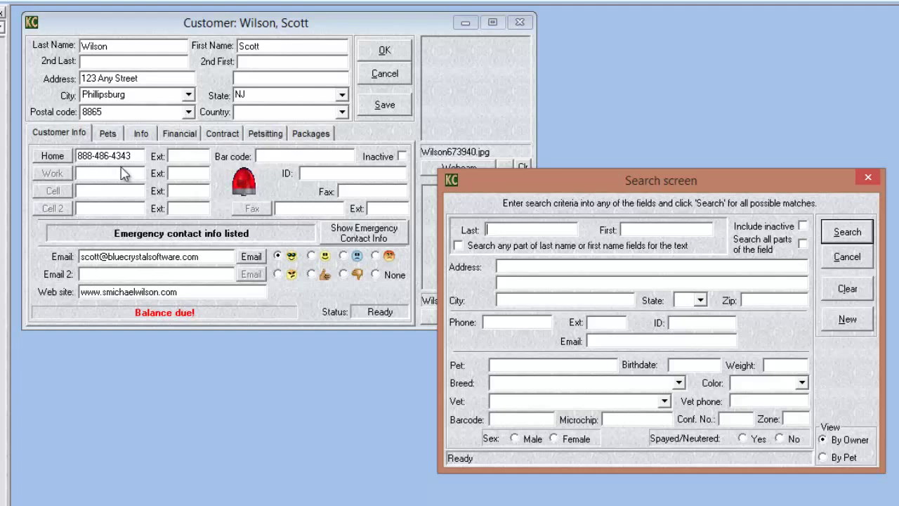
{"action": "left_click", "coordinate": [846, 259]}
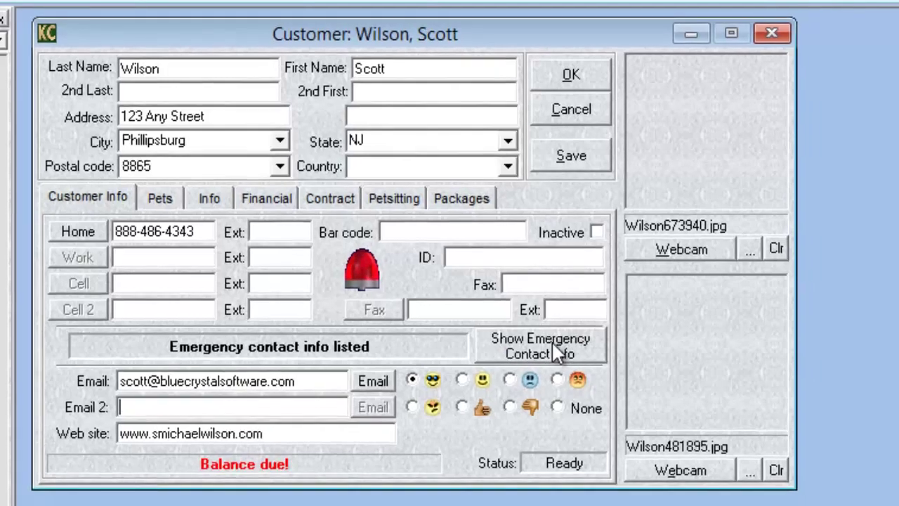
{"action": "left_click", "coordinate": [566, 360]}
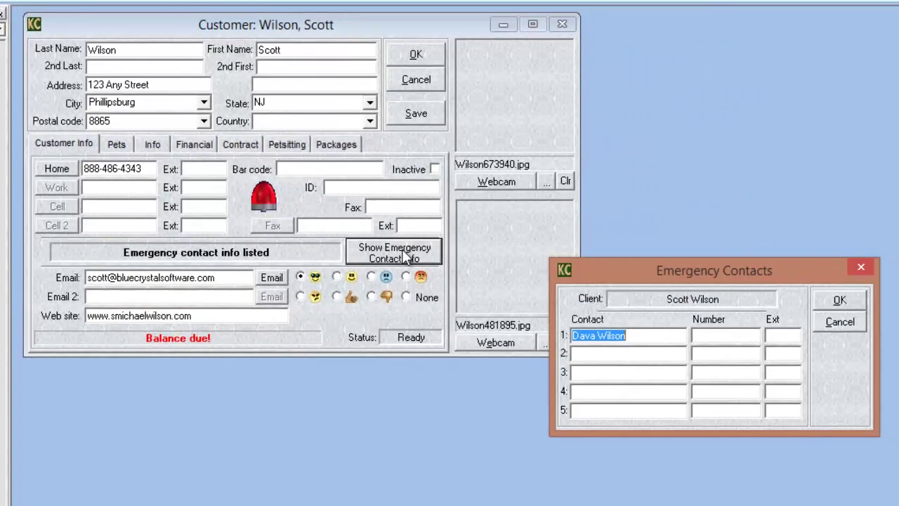
{"action": "left_click", "coordinate": [831, 323]}
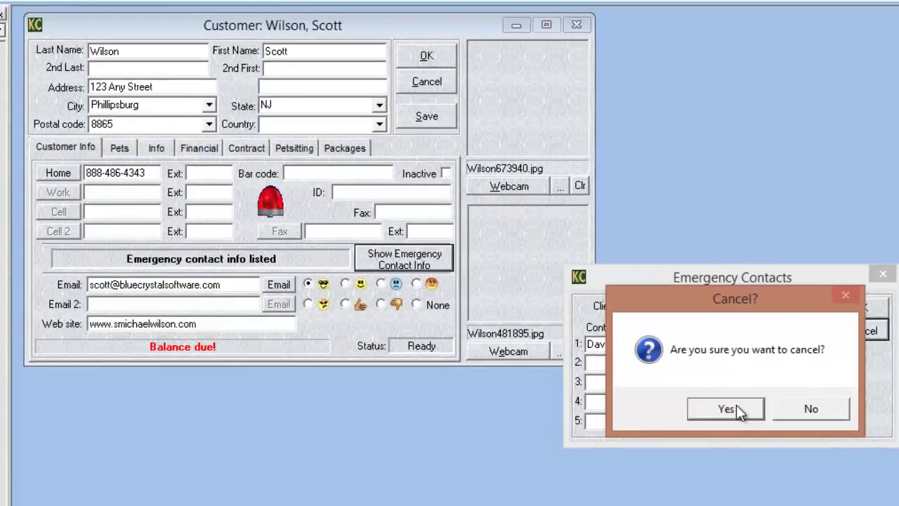
{"action": "left_click", "coordinate": [736, 407]}
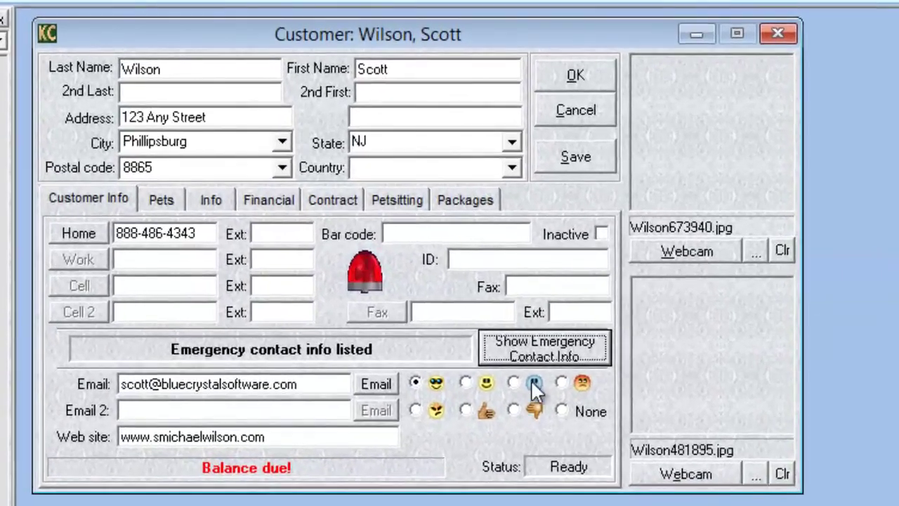
Step: Delete the first emergency contact from the customer's record and accept the emptied contact list
{"action": "left_click", "coordinate": [376, 262]}
{"action": "left_click", "coordinate": [886, 465]}
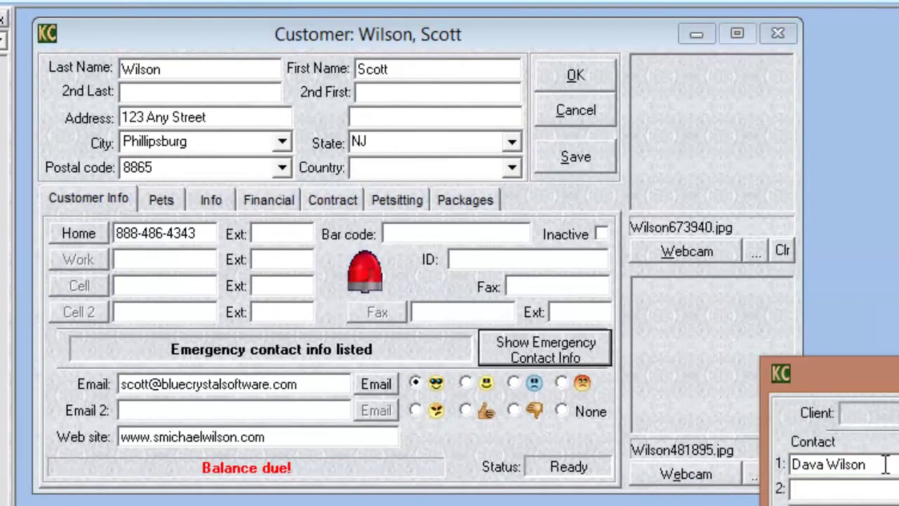
{"action": "key", "text": "shift+Home"}
{"action": "key", "text": "BackSpace"}
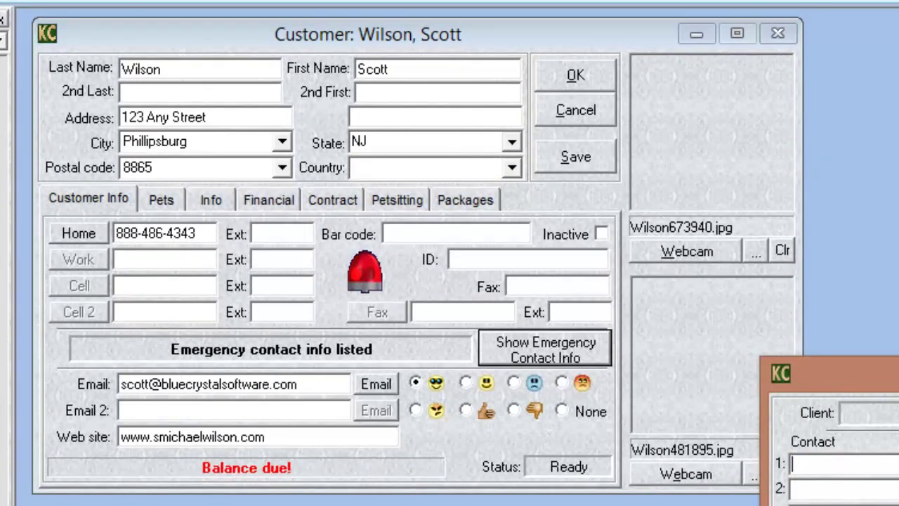
{"action": "key", "text": "Return"}
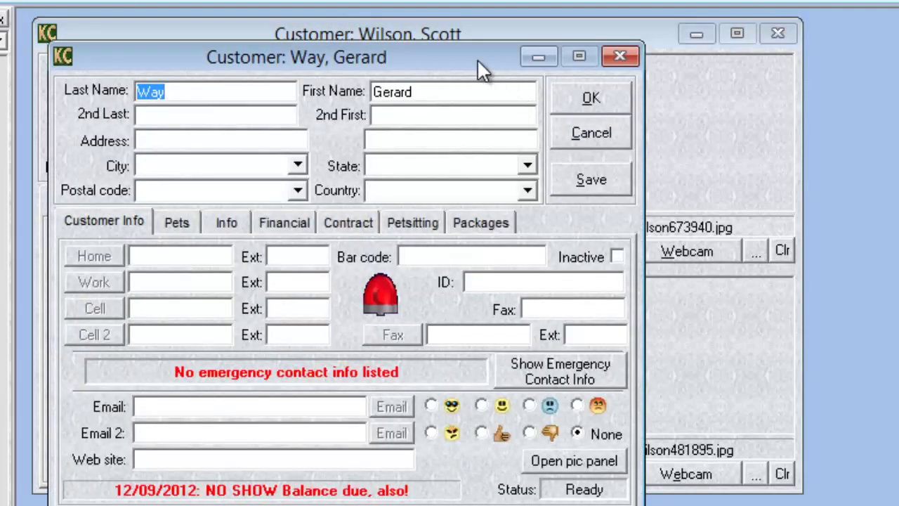
Step: Reposition the second customer's record to examine its status warnings, and close that record
{"action": "left_click_drag", "start_coordinate": [477, 59], "coordinate": [567, 78]}
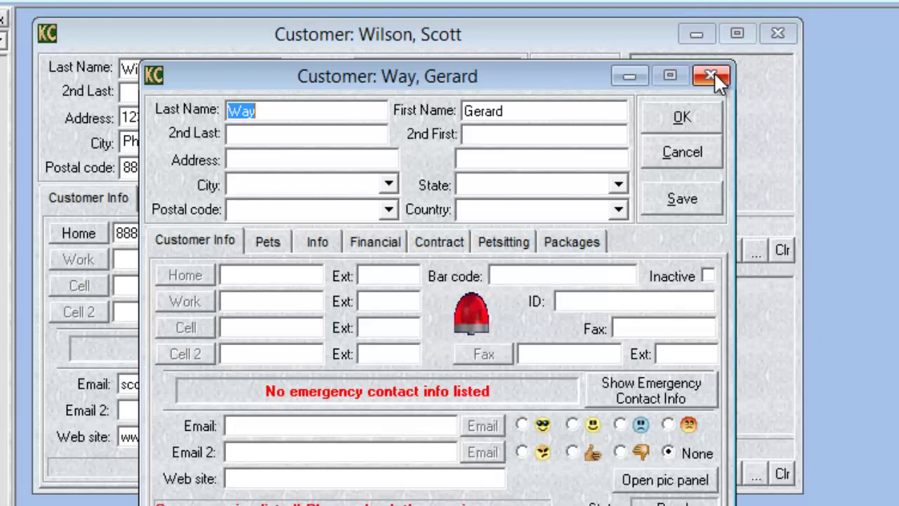
{"action": "left_click_drag", "start_coordinate": [576, 72], "coordinate": [463, 43]}
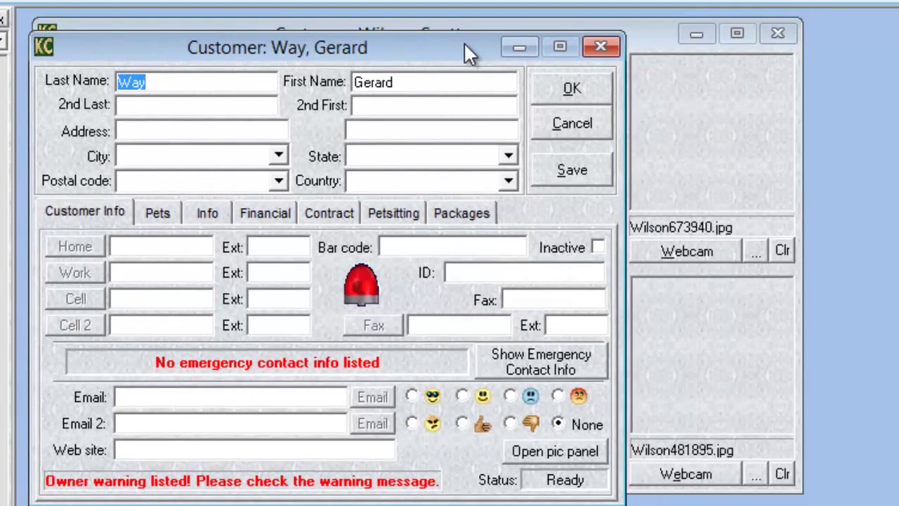
{"action": "left_click", "coordinate": [591, 86]}
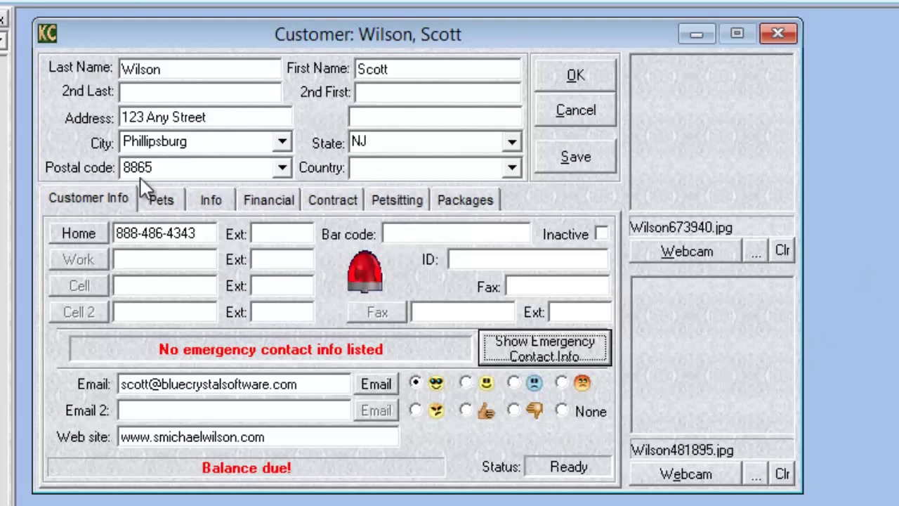
Step: Check the receipt email setting in the customer's payments and enable "Do not email invoices to this client" for the invoices
{"action": "left_click", "coordinate": [281, 211]}
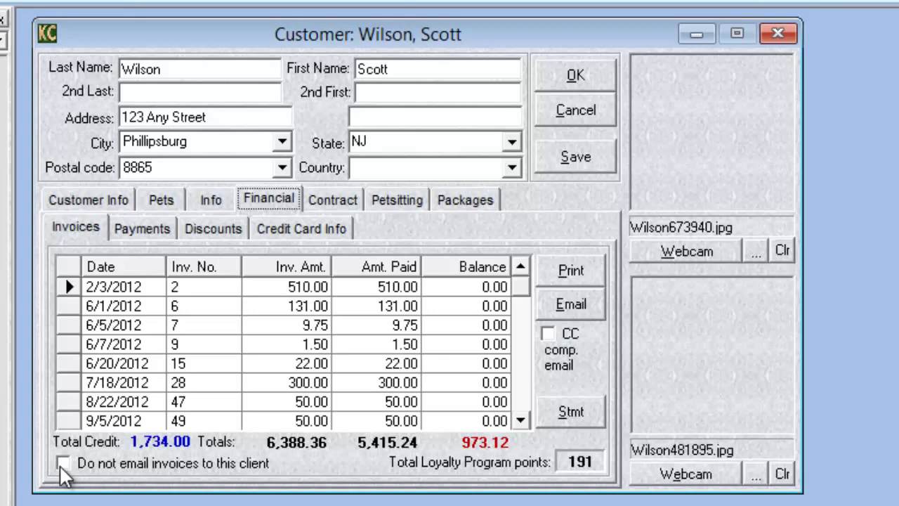
{"action": "left_click", "coordinate": [141, 235]}
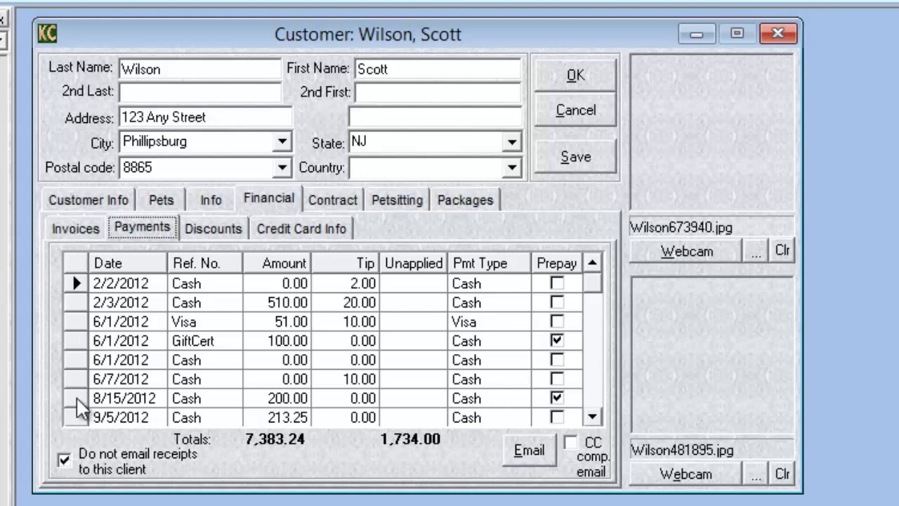
{"action": "left_click", "coordinate": [74, 229]}
{"action": "left_click", "coordinate": [63, 463]}
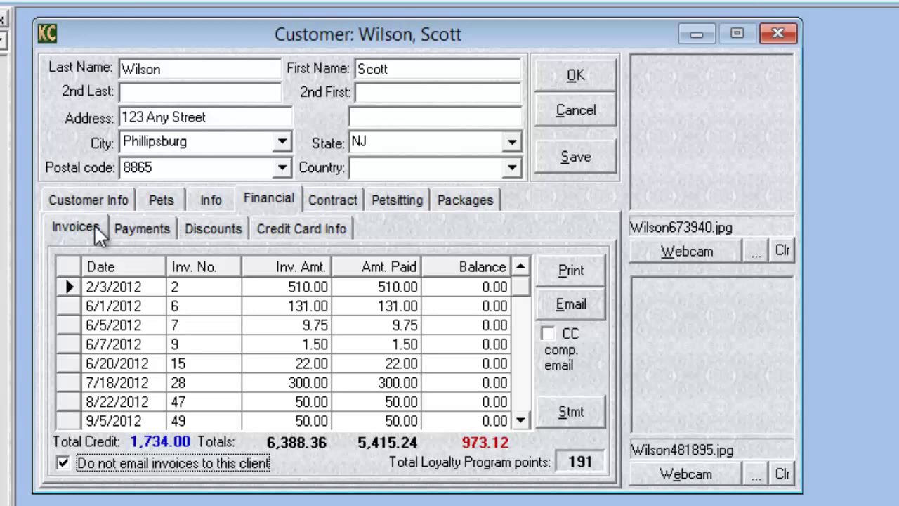
Step: Review the customer's payments, inspect and close the 2/3/2012 cash receipt, and compare the invoices with the payments
{"action": "left_click", "coordinate": [270, 199]}
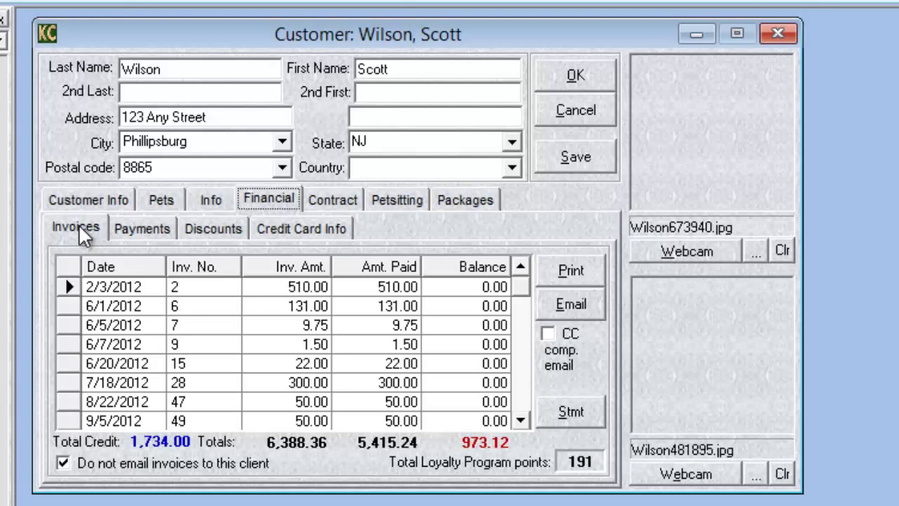
{"action": "left_click", "coordinate": [136, 235]}
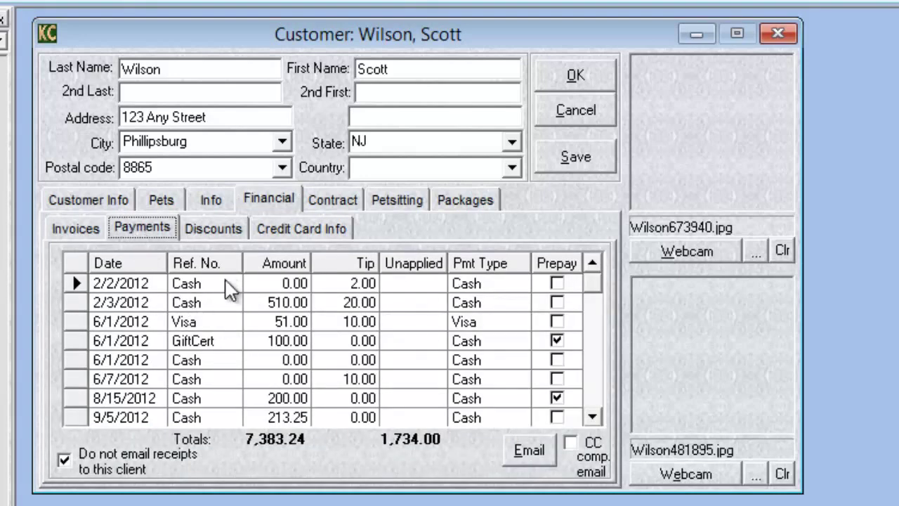
{"action": "double_click", "coordinate": [194, 306]}
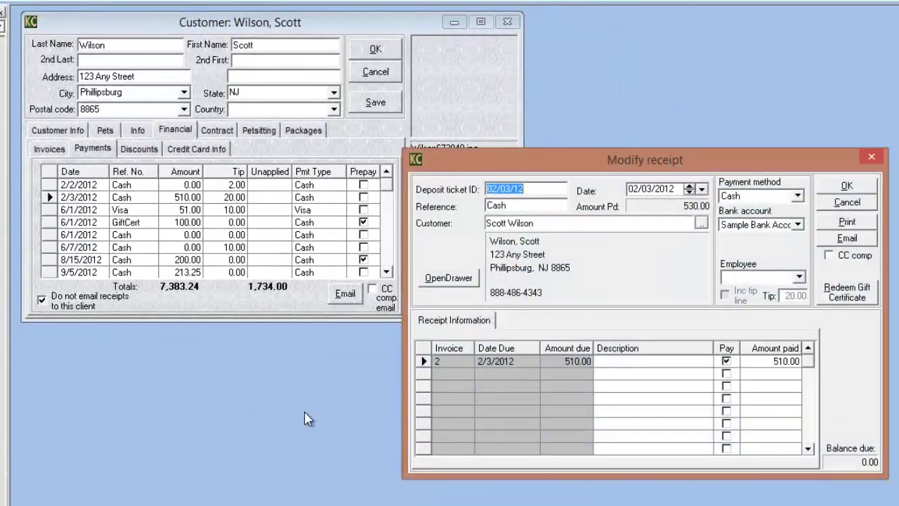
{"action": "left_click_drag", "start_coordinate": [511, 169], "coordinate": [396, 148]}
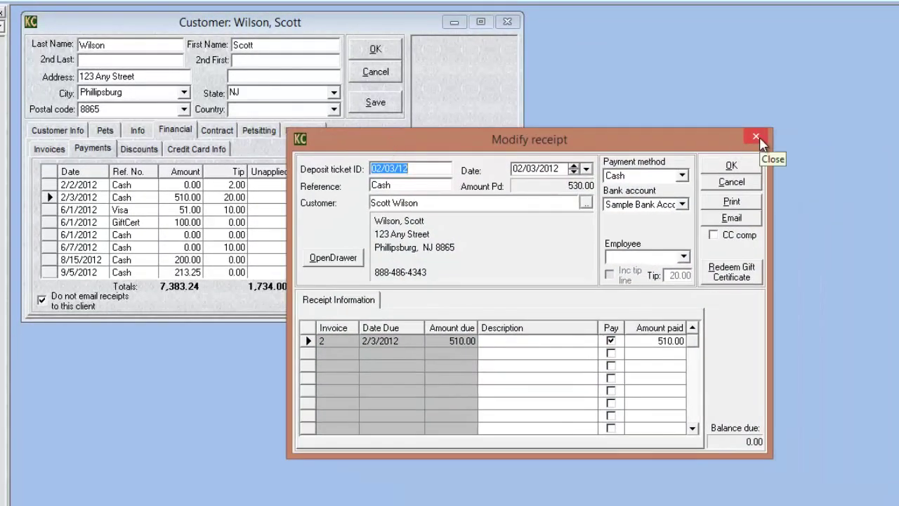
{"action": "left_click", "coordinate": [758, 138]}
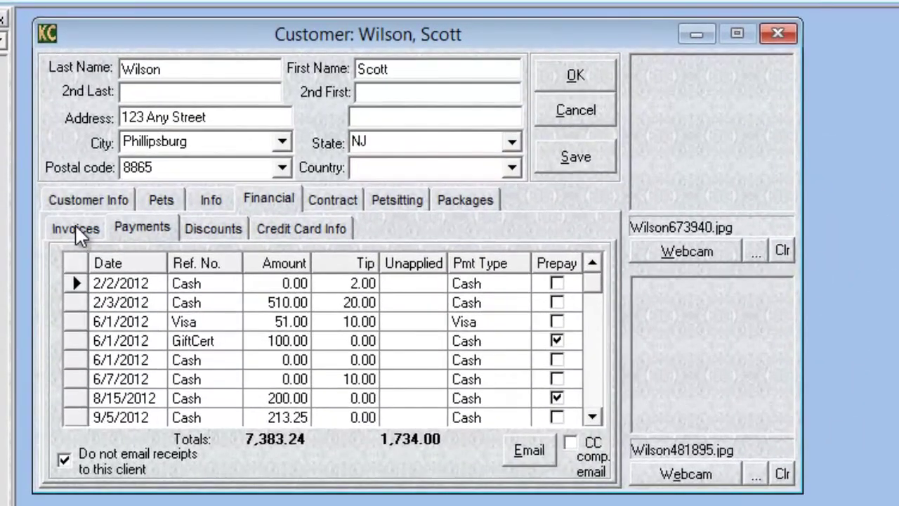
{"action": "left_click", "coordinate": [78, 232]}
{"action": "left_click", "coordinate": [135, 232]}
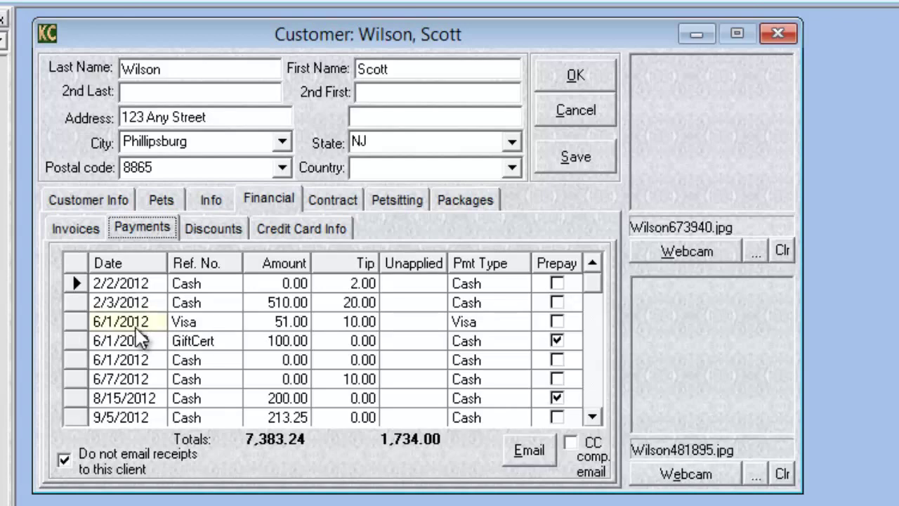
Step: Start a new item discount for the customer and choose the product Red Chew Toy after looking through the product and service items
{"action": "left_click", "coordinate": [219, 236]}
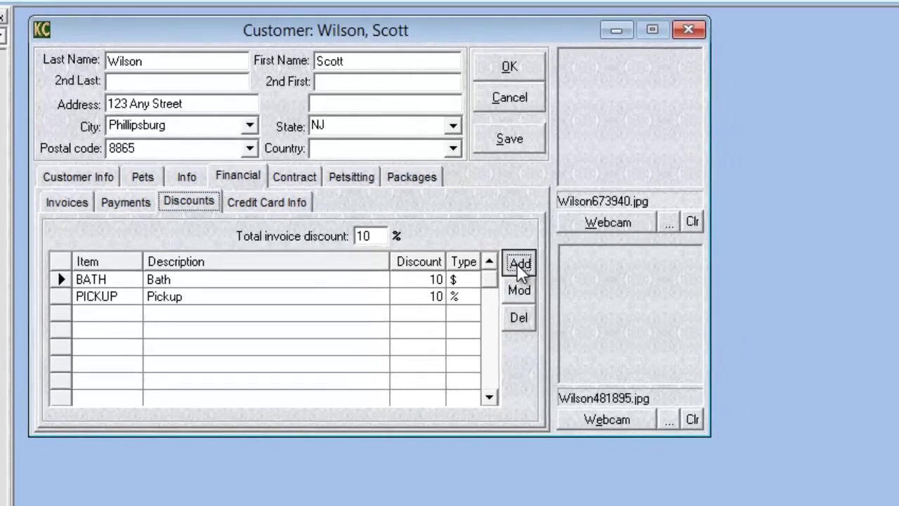
{"action": "left_click", "coordinate": [588, 301]}
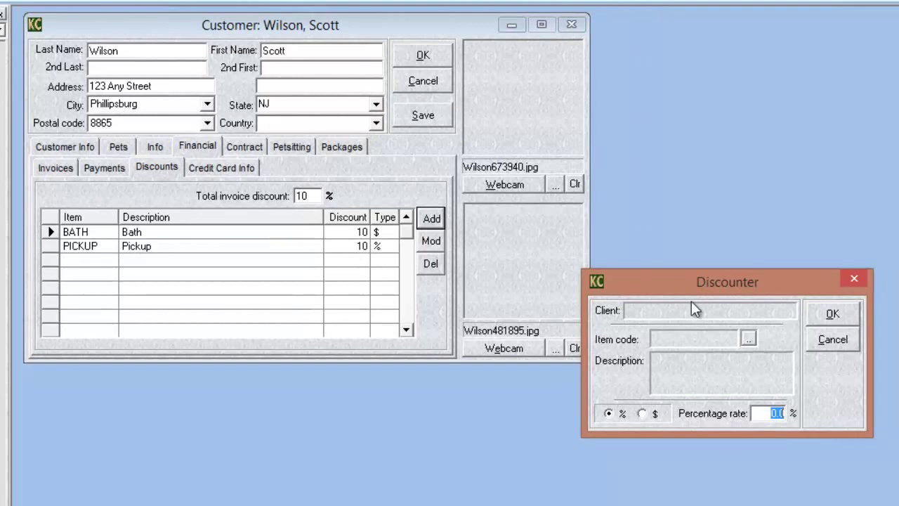
{"action": "left_click", "coordinate": [748, 339]}
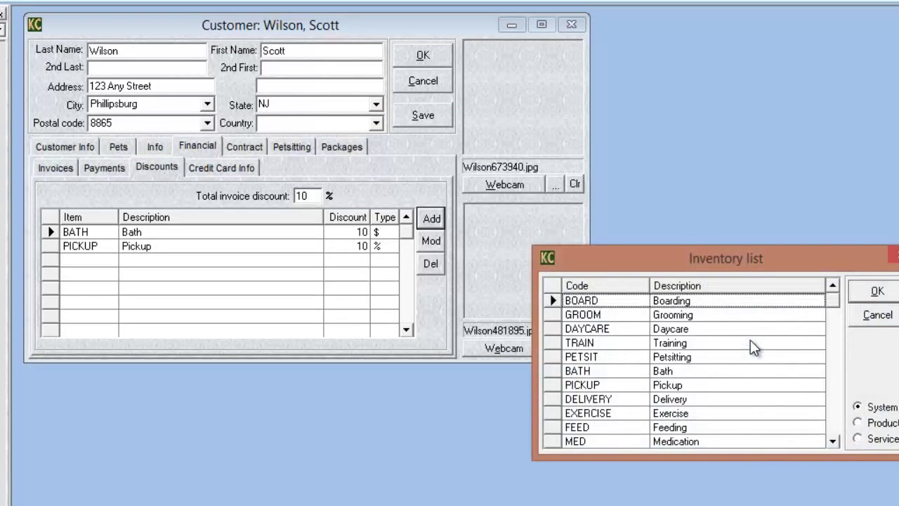
{"action": "left_click", "coordinate": [860, 423]}
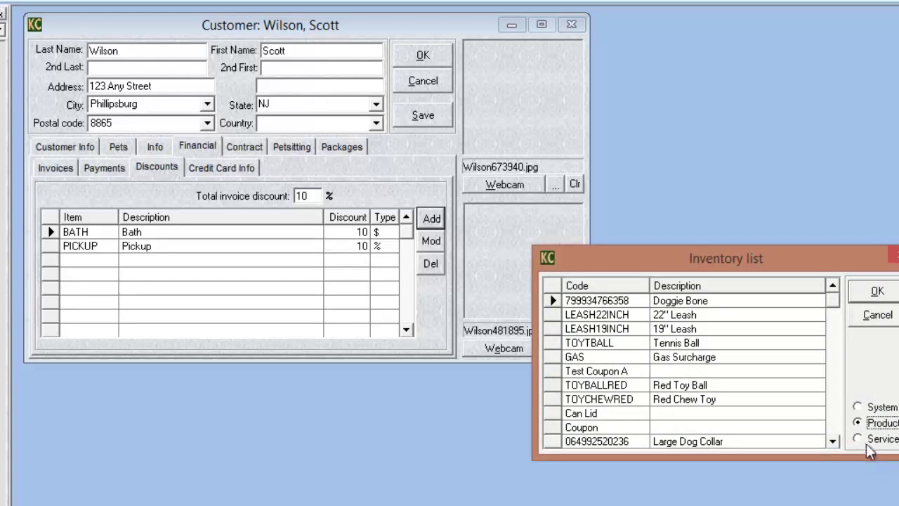
{"action": "left_click", "coordinate": [858, 438]}
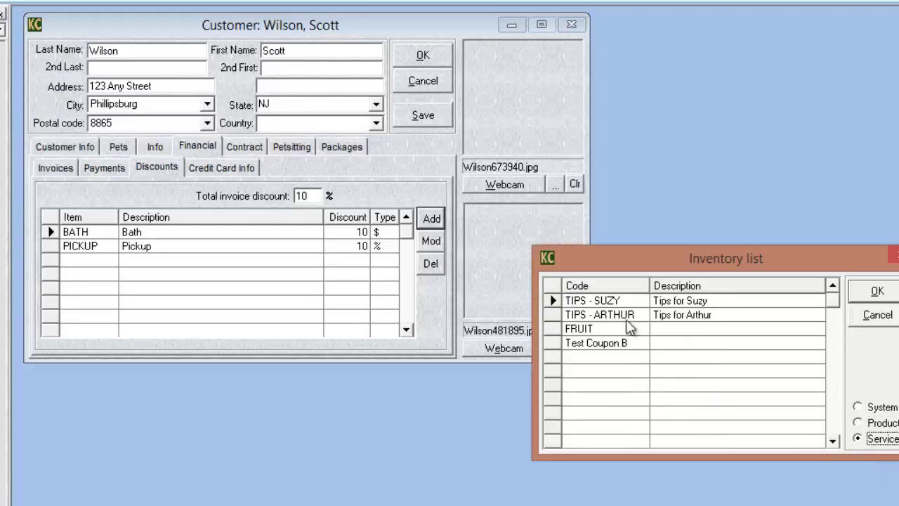
{"action": "left_click", "coordinate": [858, 423]}
{"action": "left_click", "coordinate": [639, 398]}
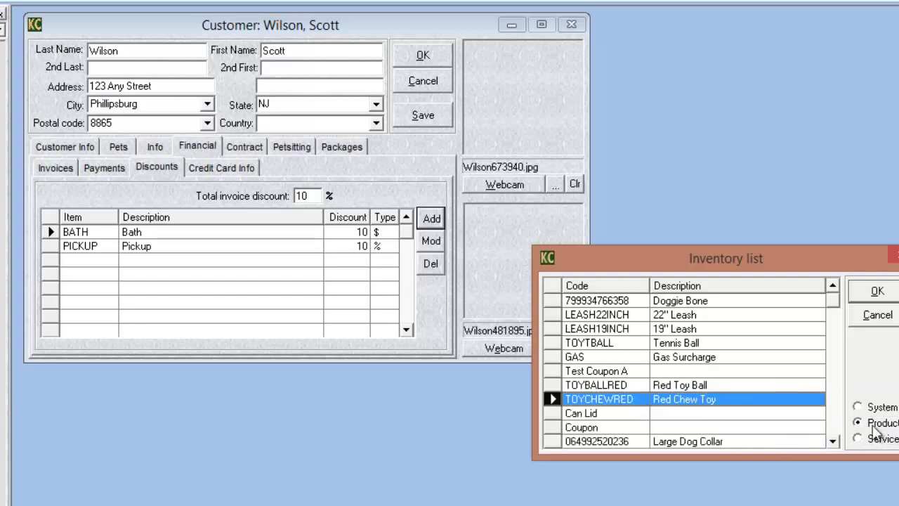
{"action": "left_click", "coordinate": [877, 293]}
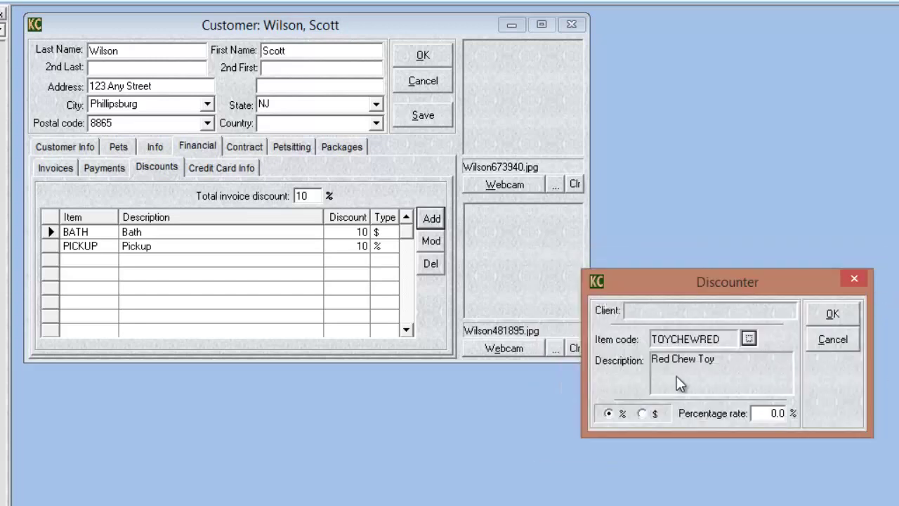
Step: Make the Red Chew Toy discount a dollar amount of 1 and add it to the customer's discounts
{"action": "left_click", "coordinate": [640, 414]}
{"action": "left_click", "coordinate": [795, 414]}
{"action": "type", "text": "1"}
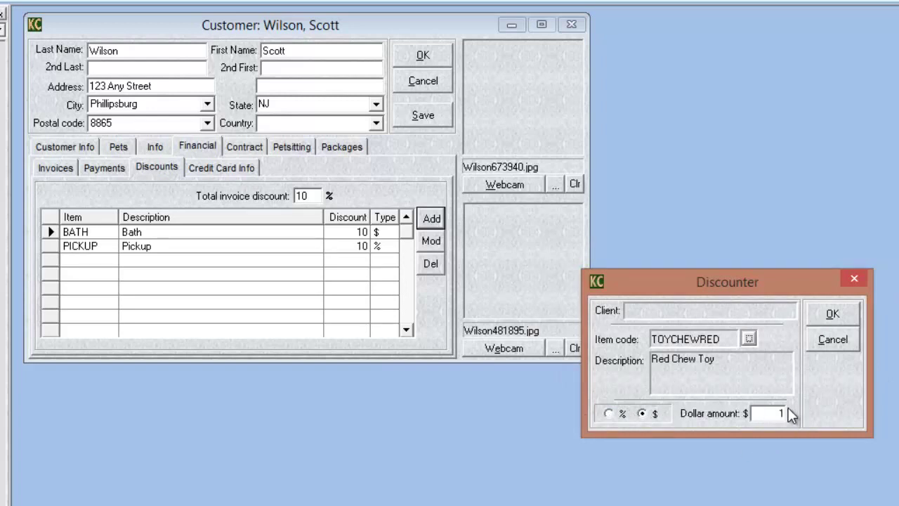
{"action": "left_click", "coordinate": [829, 318]}
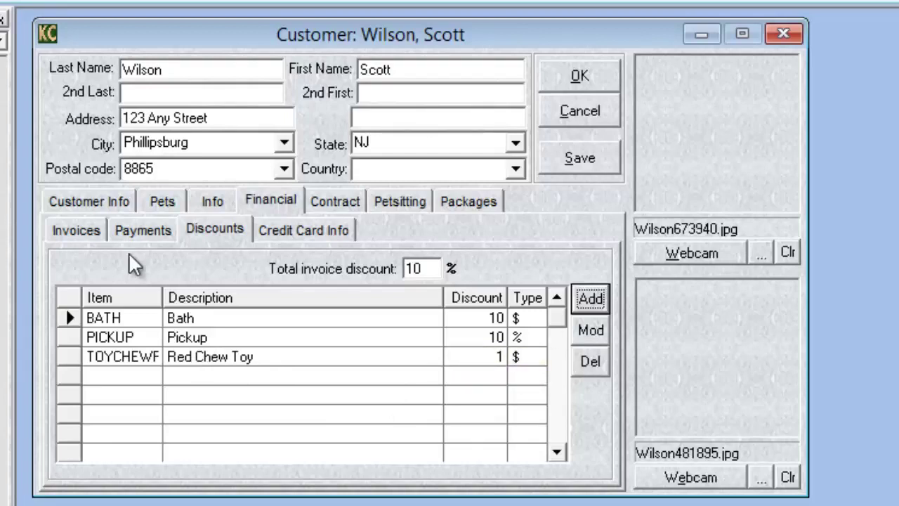
Step: Check the customer's credit card information and close the customer record
{"action": "left_click", "coordinate": [304, 237]}
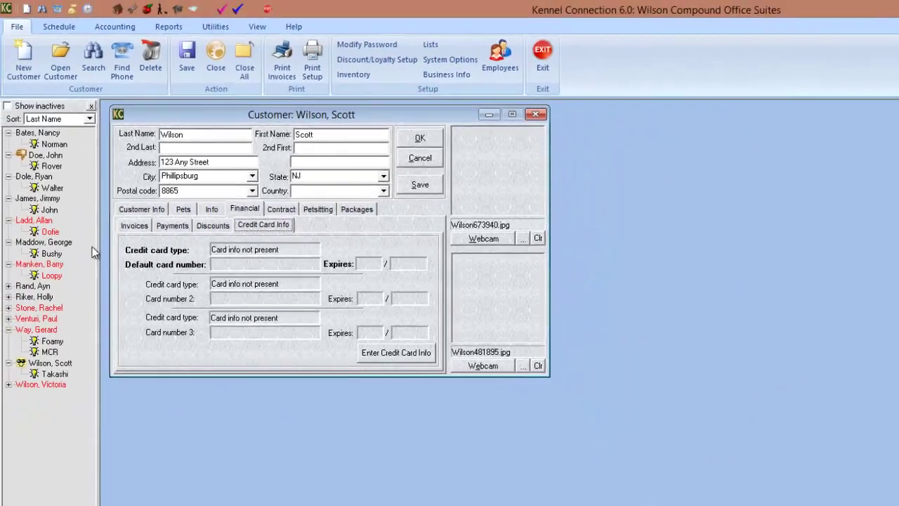
{"action": "left_click", "coordinate": [535, 115]}
Step: Open the pet record for Takashi and try to get its vaccinations from other family pets
{"action": "double_click", "coordinate": [53, 376]}
{"action": "left_click", "coordinate": [776, 413]}
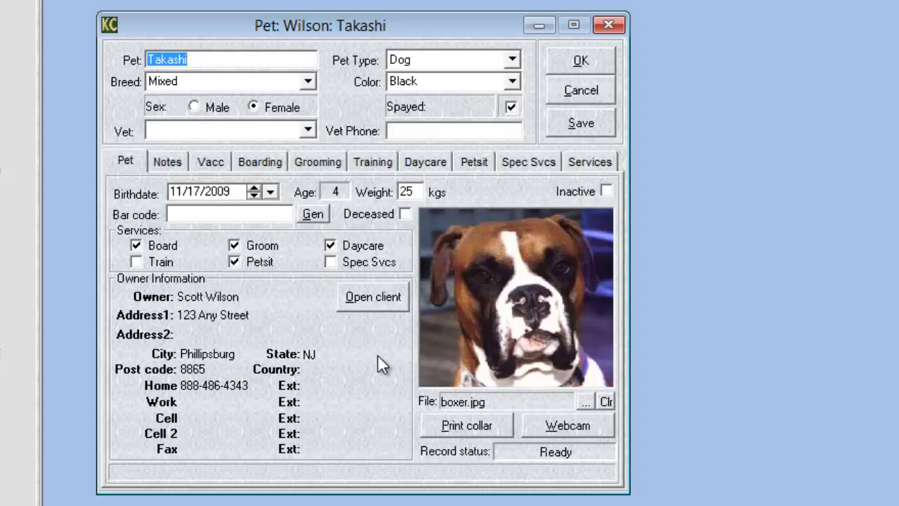
{"action": "left_click", "coordinate": [212, 162]}
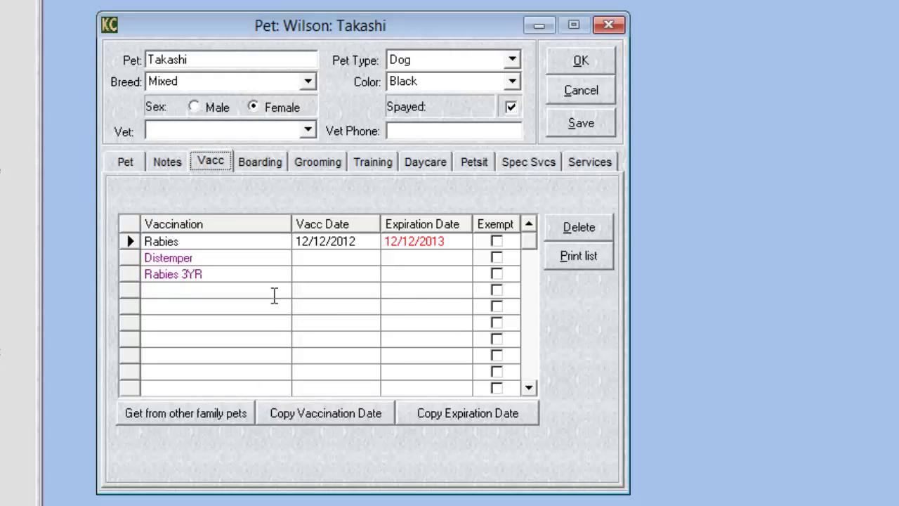
{"action": "left_click", "coordinate": [180, 242]}
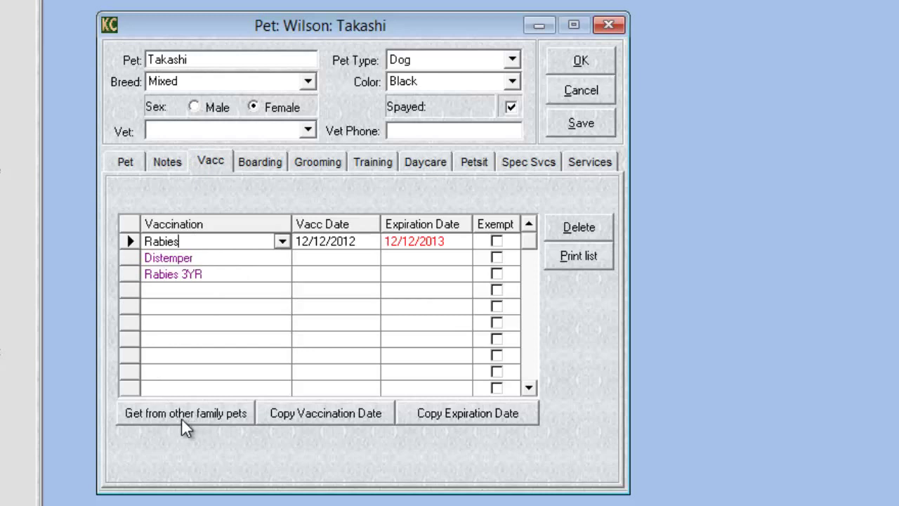
{"action": "left_click", "coordinate": [184, 414]}
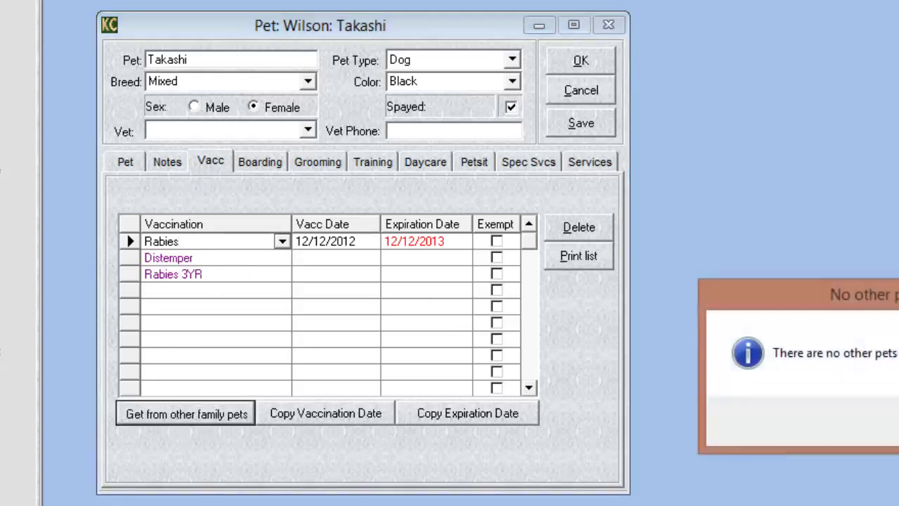
{"action": "key", "text": "Return"}
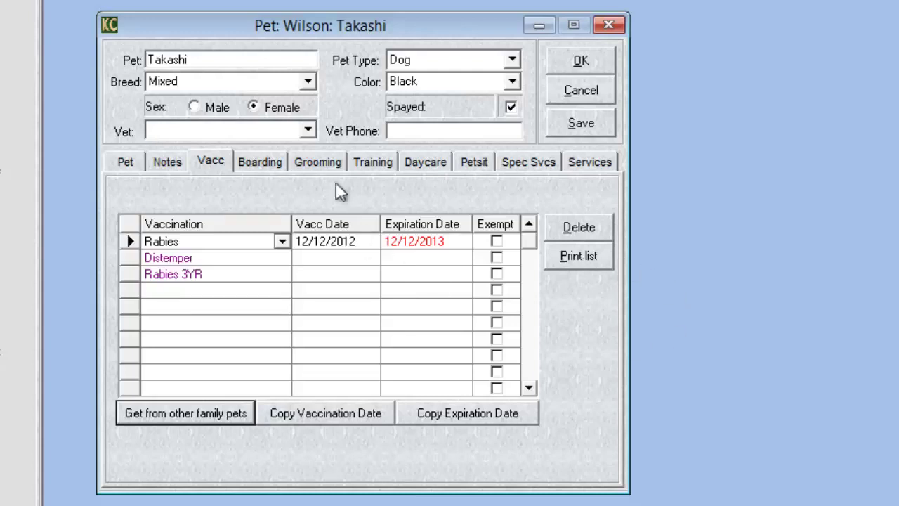
Step: Try to set up Takashi's boarding appointment list printout with a beginning date of 01/01/2014, and cancel it
{"action": "left_click", "coordinate": [259, 159]}
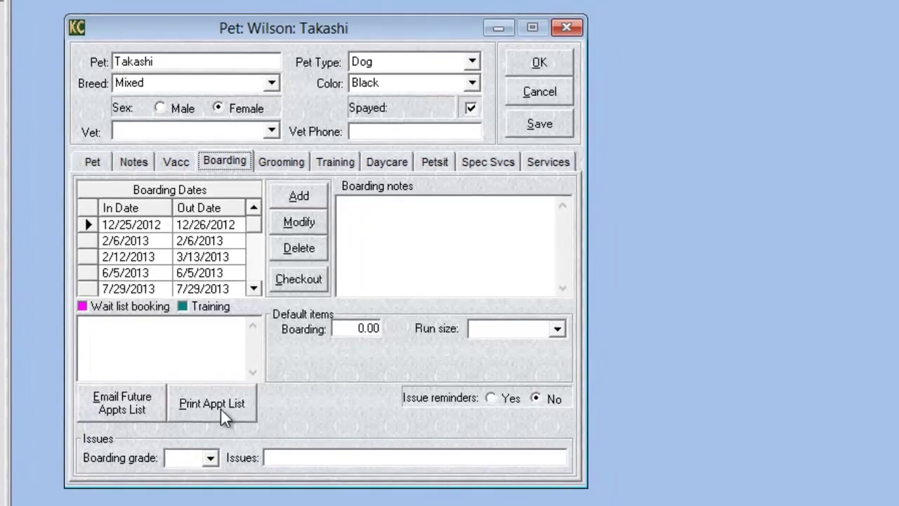
{"action": "left_click", "coordinate": [220, 410]}
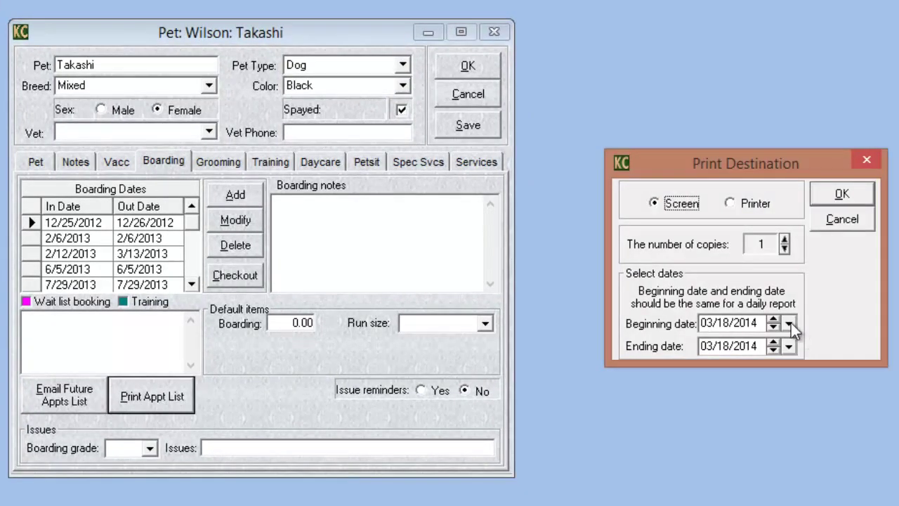
{"action": "left_click", "coordinate": [790, 323]}
{"action": "left_click", "coordinate": [705, 496]}
{"action": "left_click", "coordinate": [705, 496]}
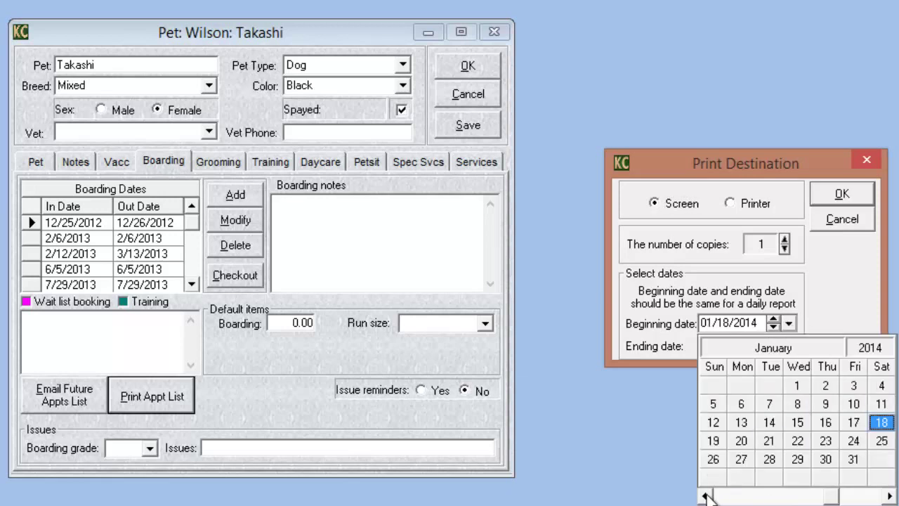
{"action": "left_click", "coordinate": [797, 385]}
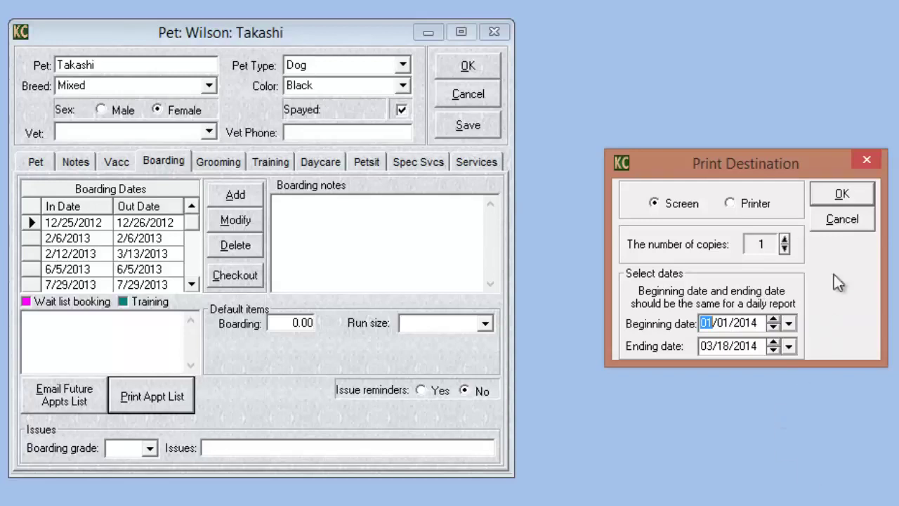
{"action": "left_click", "coordinate": [829, 222]}
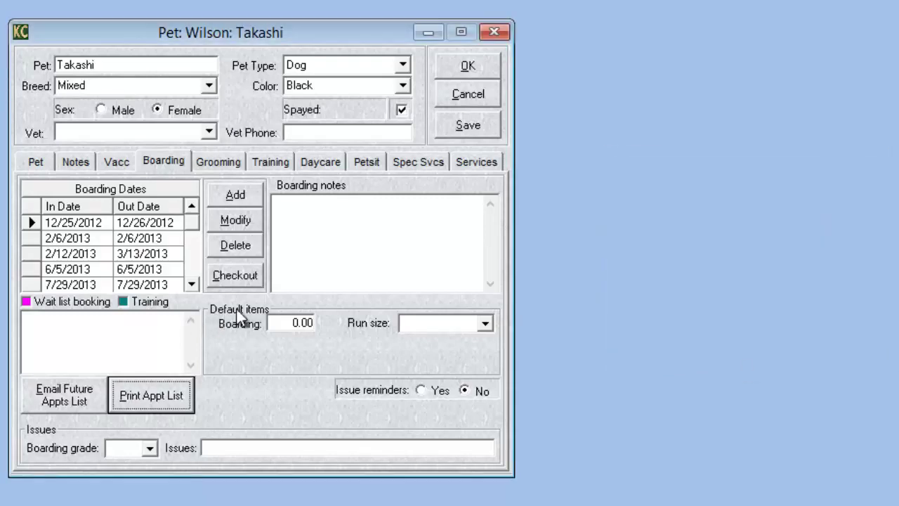
Step: Review Takashi's daycare dates and the daycare approval setting, and return to the pet's general details
{"action": "left_click", "coordinate": [322, 162]}
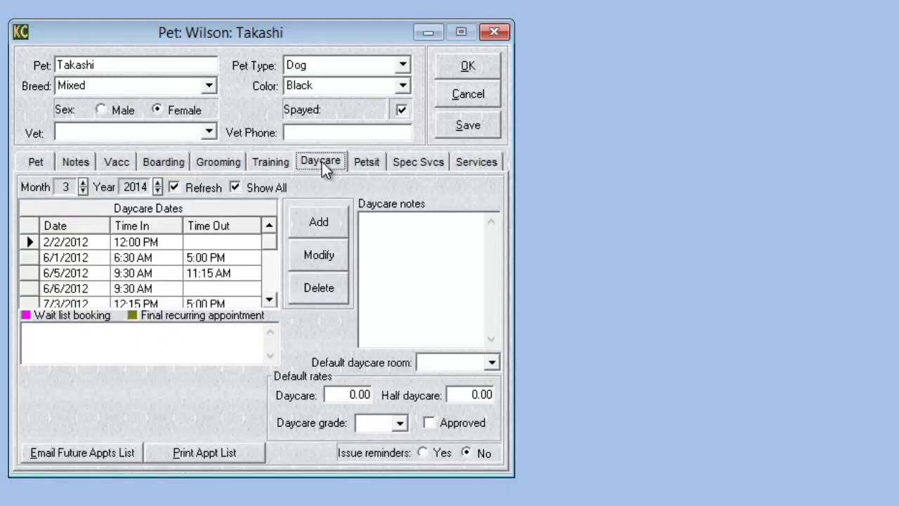
{"action": "left_click", "coordinate": [430, 423]}
{"action": "left_click", "coordinate": [30, 161]}
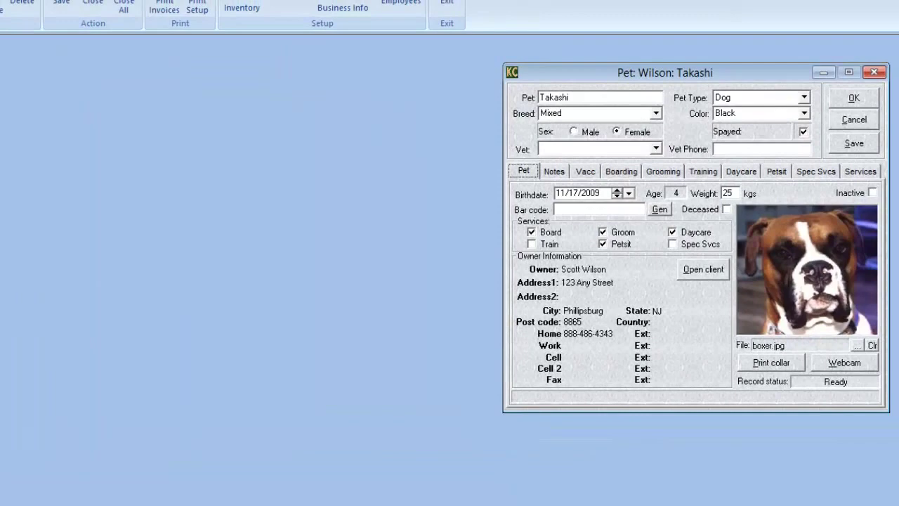
Step: Open the owner's customer record from Takashi's details, place it beside the pet record, and show the owner's packages
{"action": "left_click", "coordinate": [704, 269]}
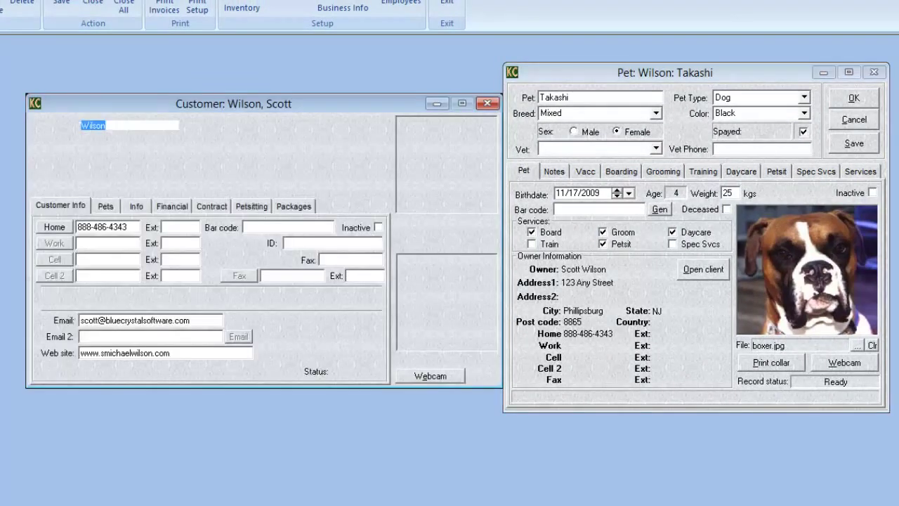
{"action": "left_click_drag", "start_coordinate": [200, 107], "coordinate": [189, 76]}
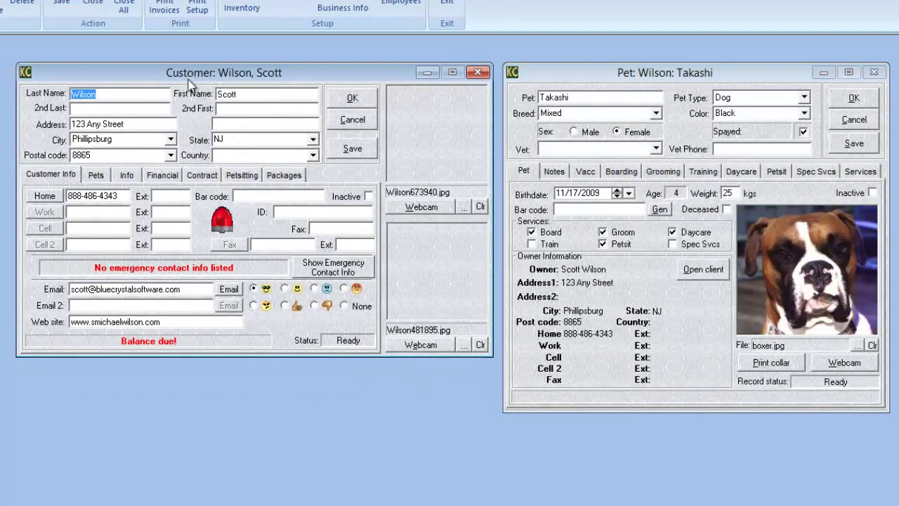
{"action": "left_click", "coordinate": [289, 176]}
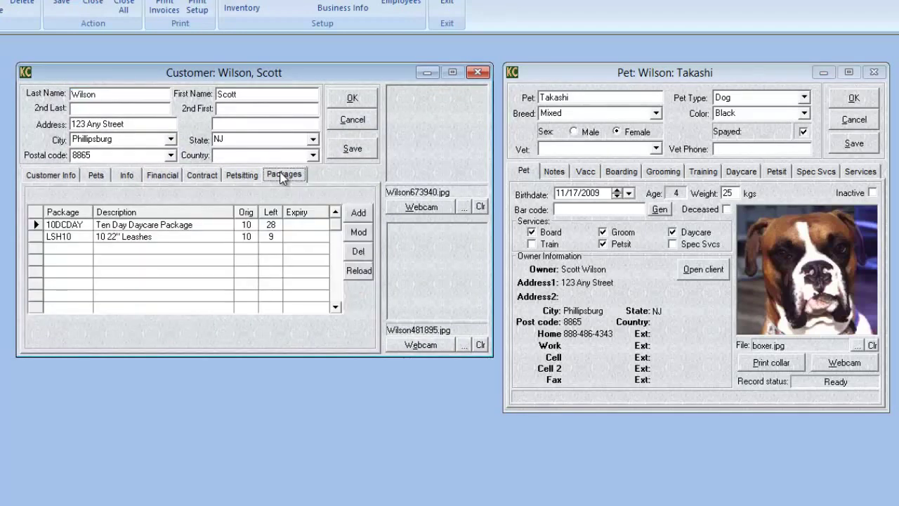
Step: Show the packages in Takashi's notes to compare them with the owner's packages, and close the customer record
{"action": "left_click", "coordinate": [555, 174]}
{"action": "left_click", "coordinate": [689, 373]}
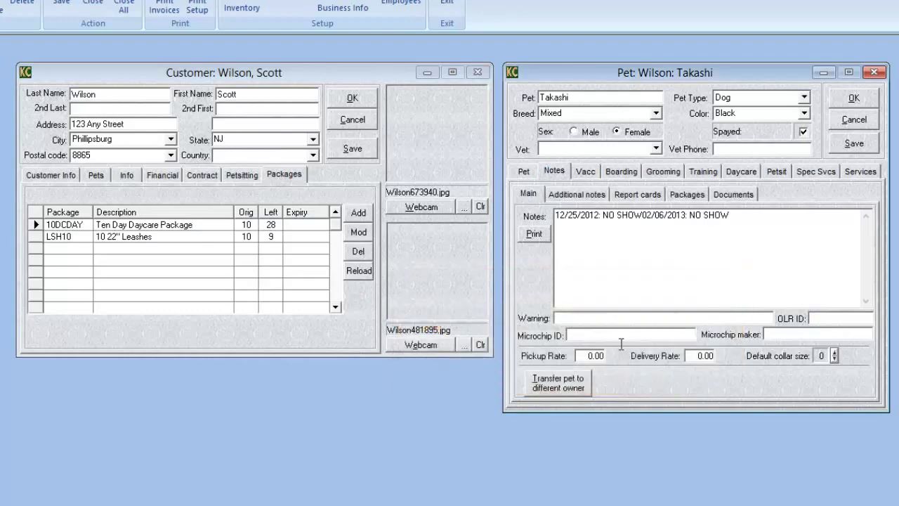
{"action": "left_click", "coordinate": [694, 196]}
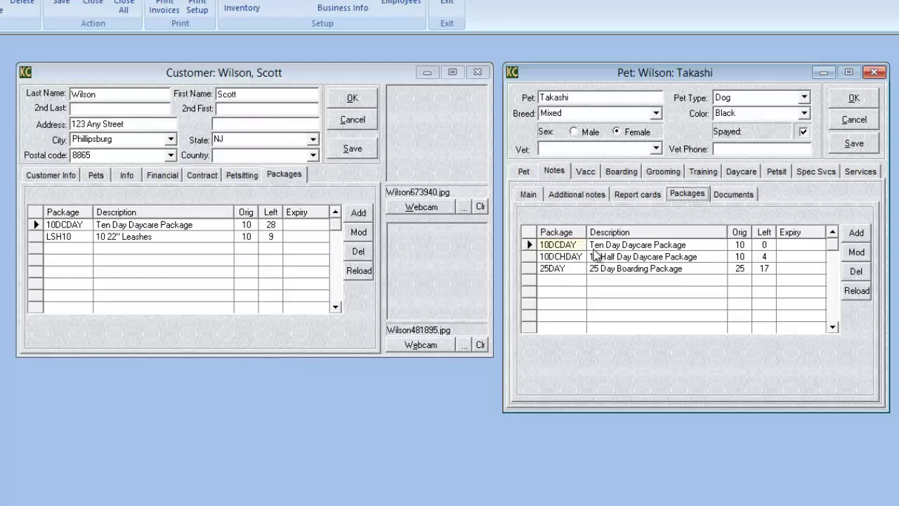
{"action": "left_click", "coordinate": [103, 228]}
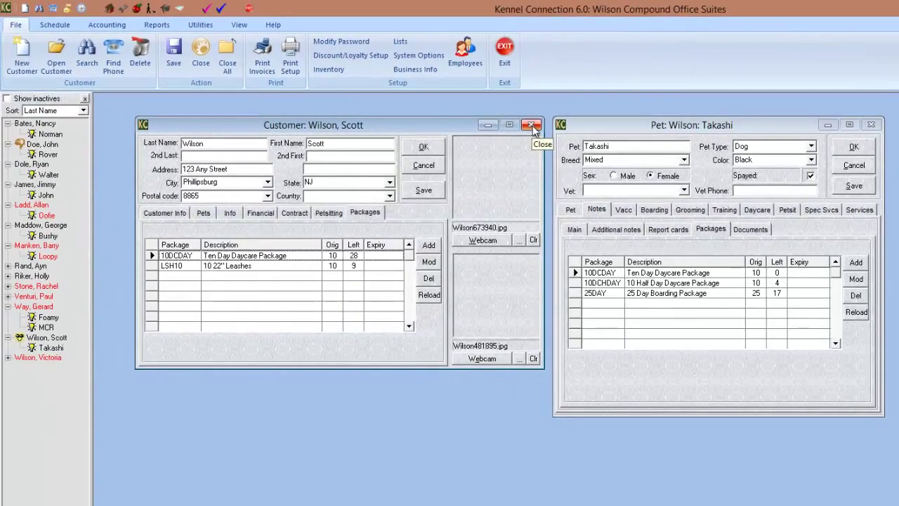
{"action": "left_click", "coordinate": [532, 126]}
{"action": "left_click", "coordinate": [725, 380]}
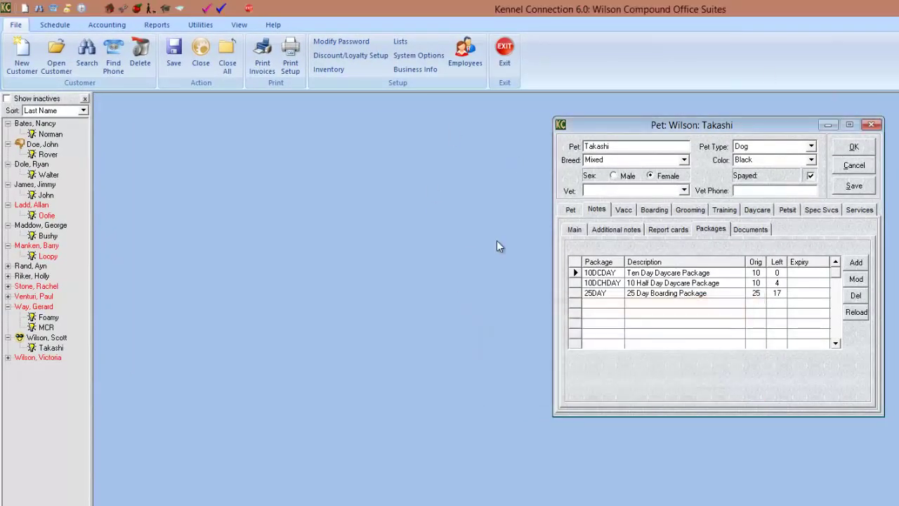
Step: Close Takashi's pet record, open the employee setup, and show the Admin employee's payroll details and commissions
{"action": "left_click", "coordinate": [872, 125]}
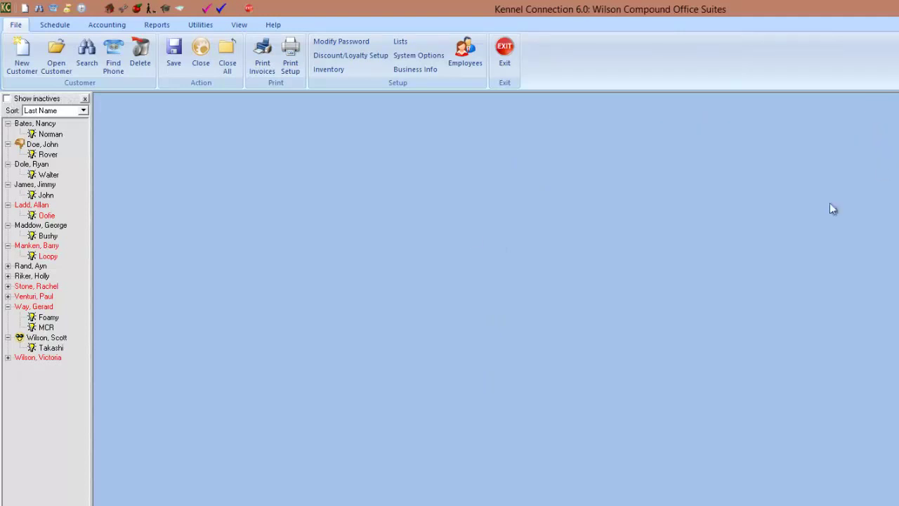
{"action": "left_click", "coordinate": [467, 48]}
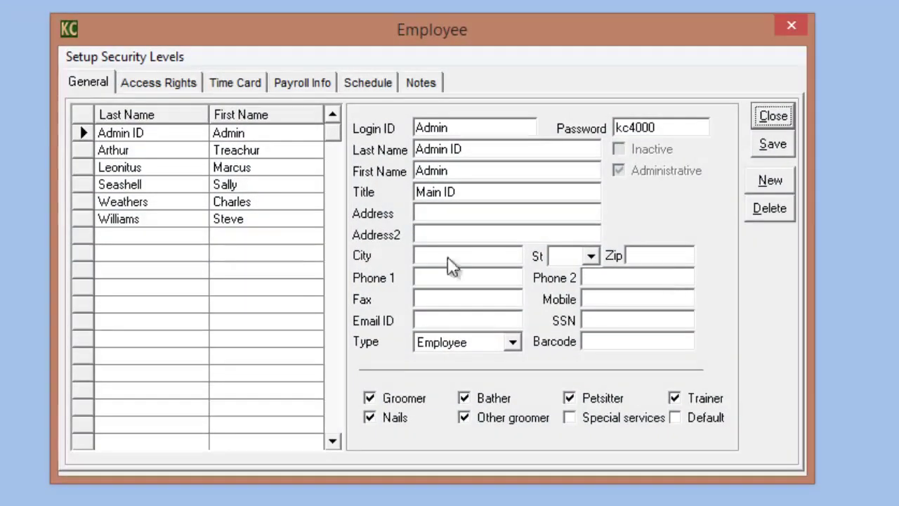
{"action": "left_click", "coordinate": [300, 87]}
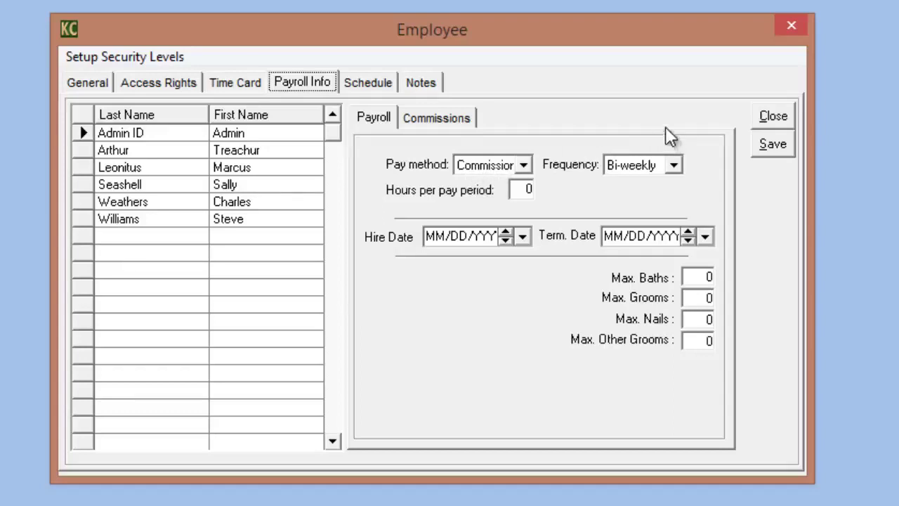
{"action": "left_click", "coordinate": [443, 125]}
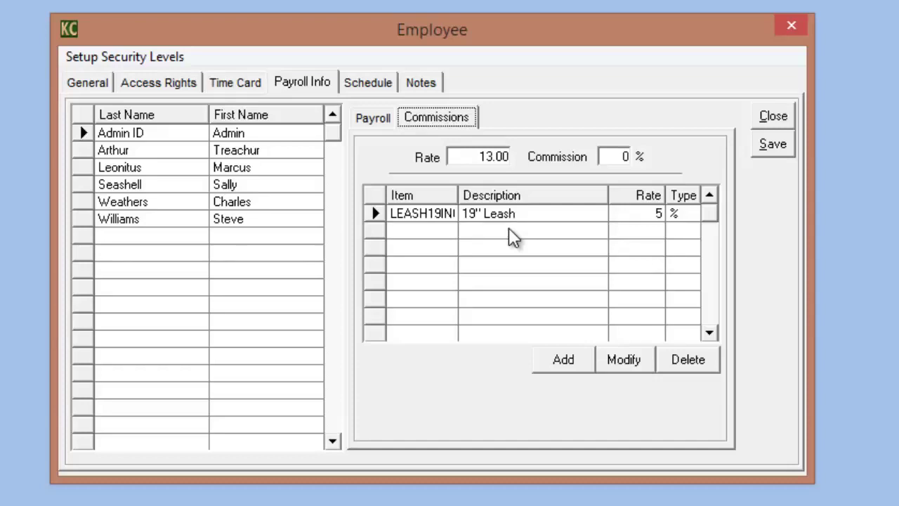
Step: Set the Grooming item's commission to 5 percent for the third employee in the list
{"action": "left_click", "coordinate": [156, 178]}
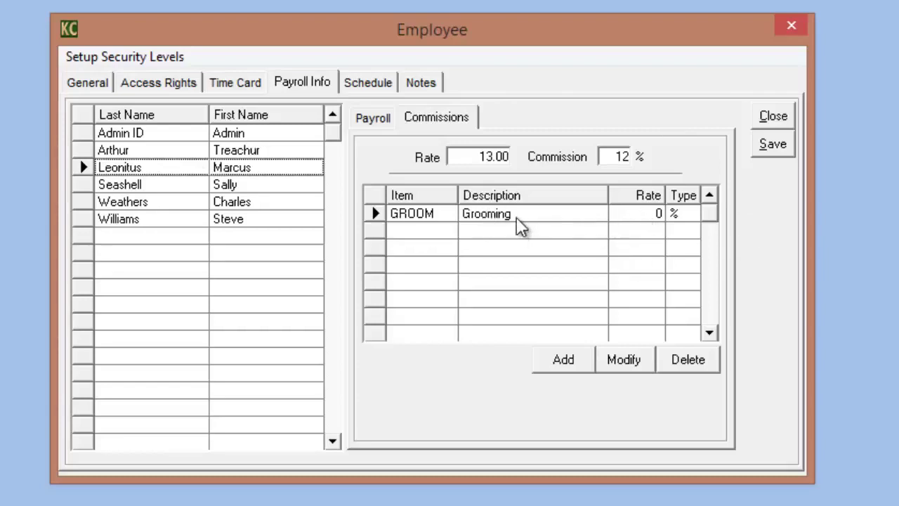
{"action": "left_click", "coordinate": [636, 361]}
{"action": "left_click", "coordinate": [478, 320]}
{"action": "key", "text": "shift+End"}
{"action": "type", "text": "5"}
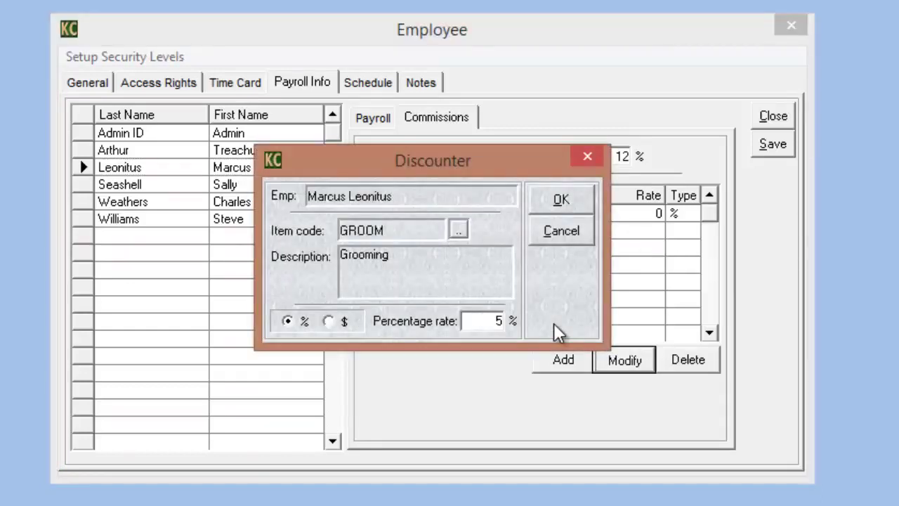
{"action": "left_click", "coordinate": [559, 209]}
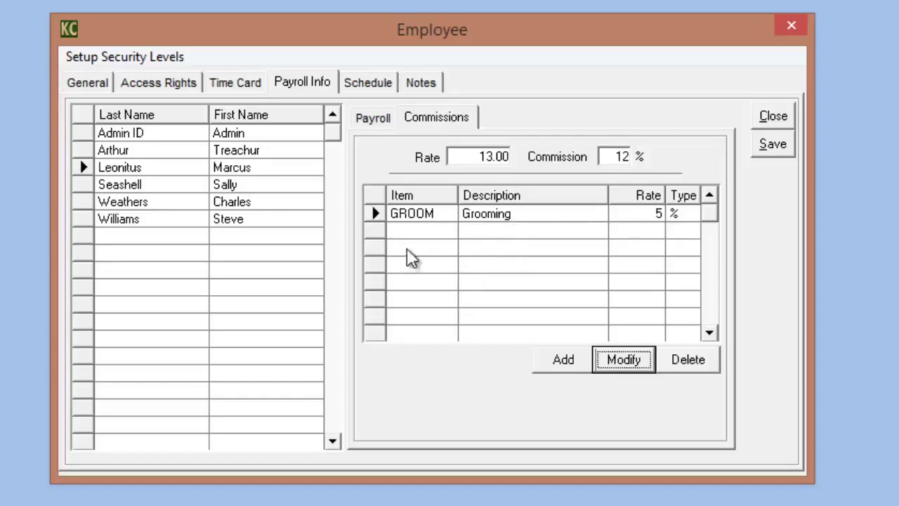
Step: Show the commissions of the fourth employee in the list, and close the employee setup
{"action": "left_click", "coordinate": [474, 217]}
{"action": "left_click", "coordinate": [163, 185]}
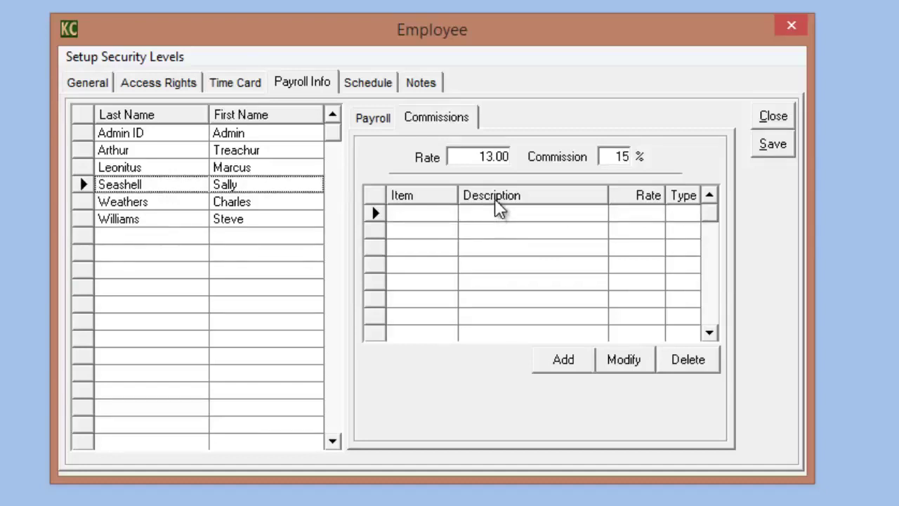
{"action": "left_click", "coordinate": [773, 118]}
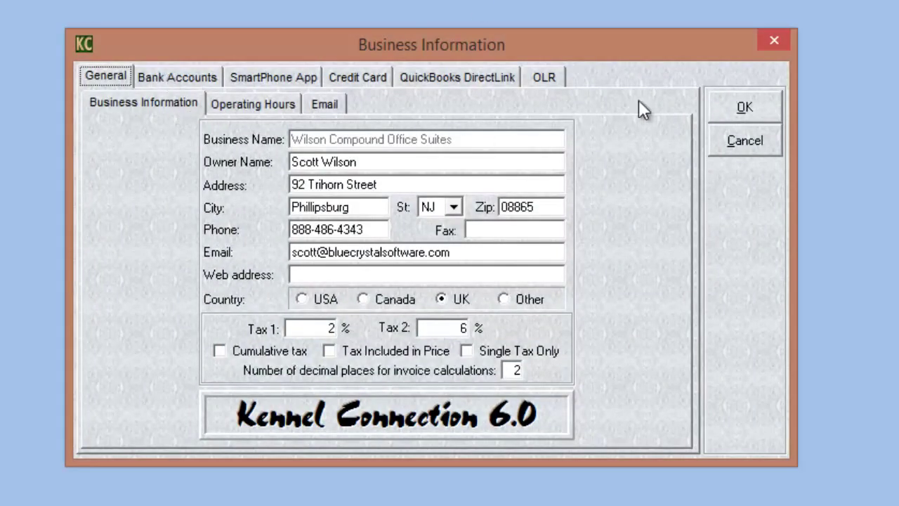
Step: Examine the main email settings in the business information, including the three additional CC address fields
{"action": "left_click", "coordinate": [330, 102]}
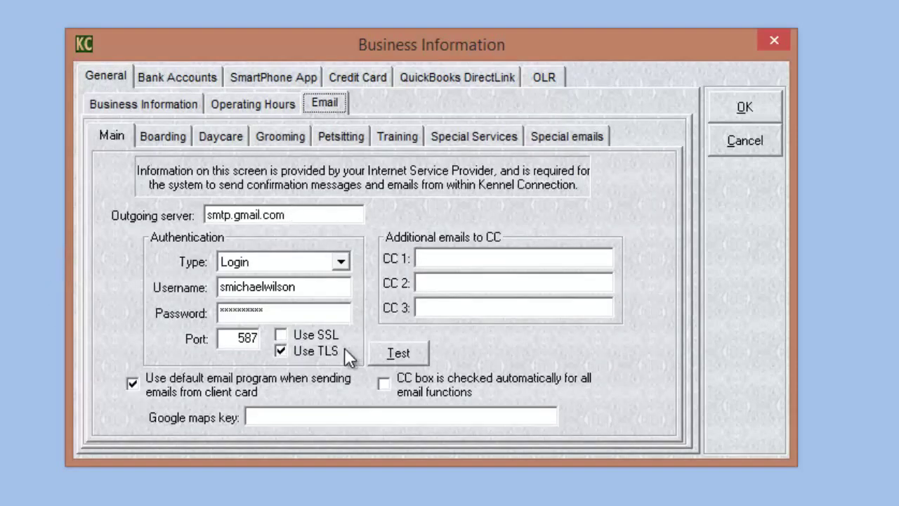
{"action": "left_click", "coordinate": [440, 260]}
{"action": "left_click", "coordinate": [447, 282]}
{"action": "left_click", "coordinate": [448, 308]}
{"action": "left_click", "coordinate": [454, 259]}
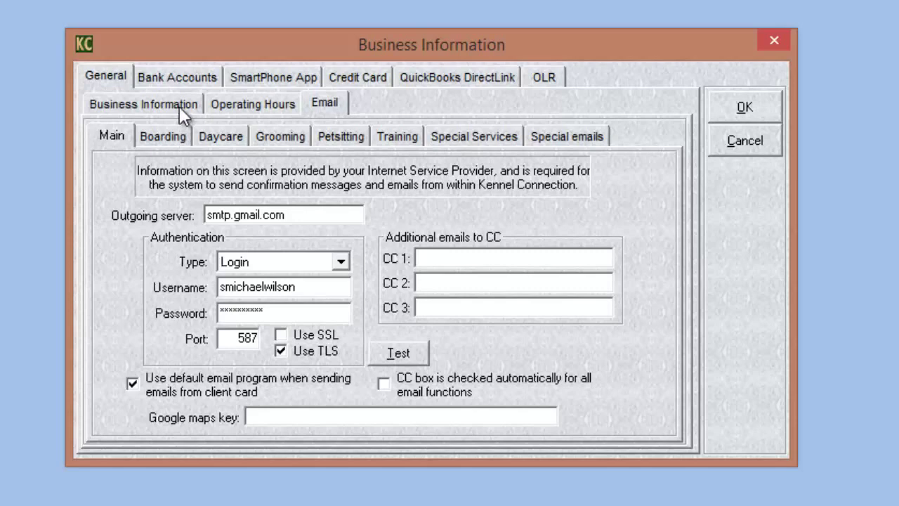
Step: Check the company email address in the general business details, and return to the email settings
{"action": "left_click", "coordinate": [118, 110]}
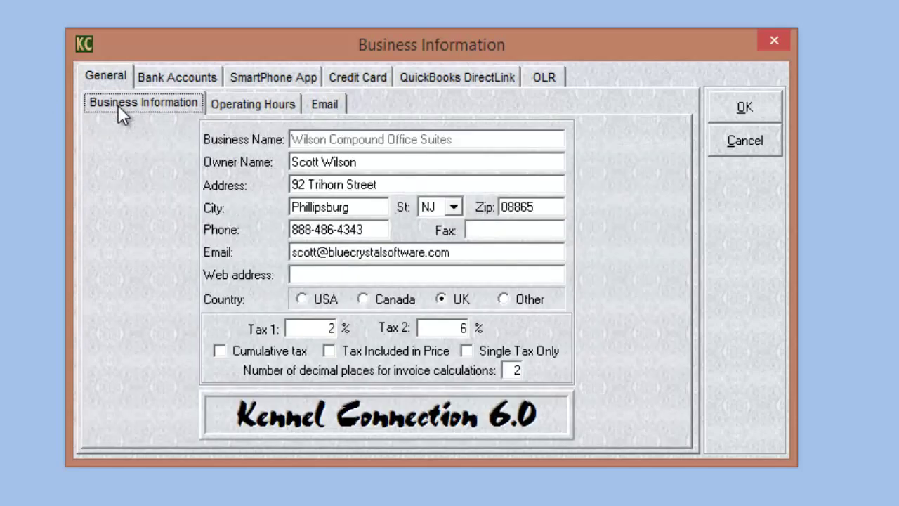
{"action": "left_click", "coordinate": [468, 255]}
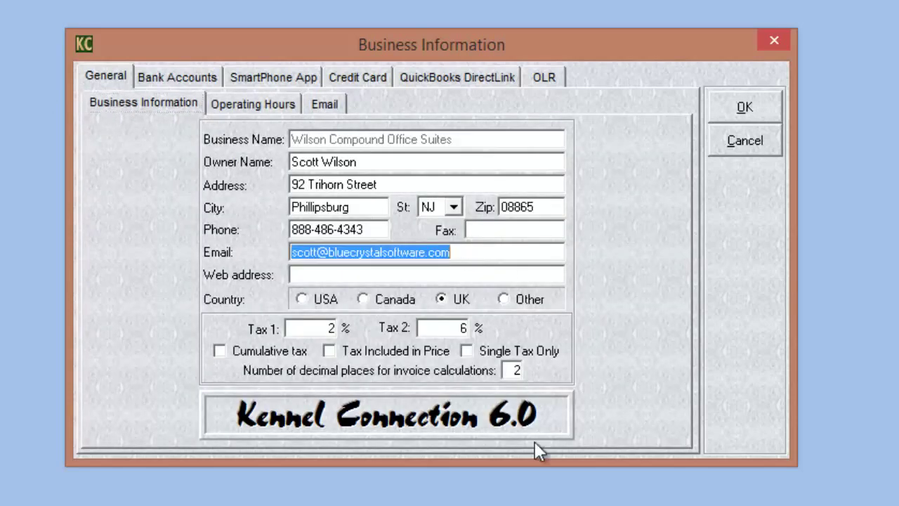
{"action": "left_click", "coordinate": [326, 102]}
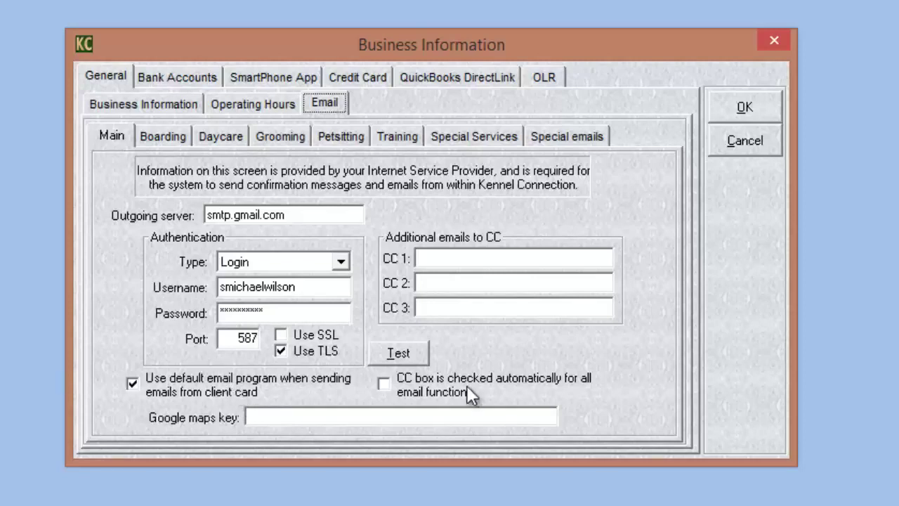
Step: Turn on automatic checking of the CC box for all email functions and the 'Thank You' email on boarding checkout
{"action": "left_click", "coordinate": [385, 383]}
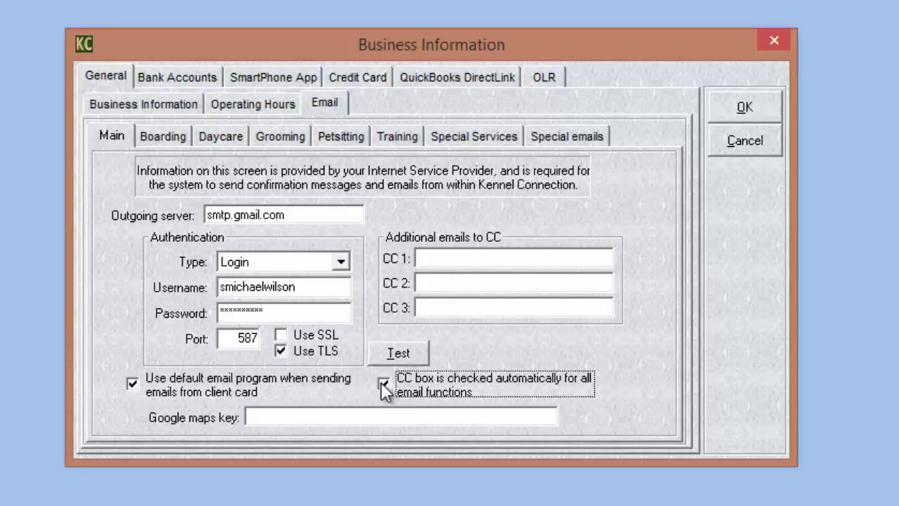
{"action": "left_click", "coordinate": [449, 258]}
{"action": "left_click", "coordinate": [460, 282]}
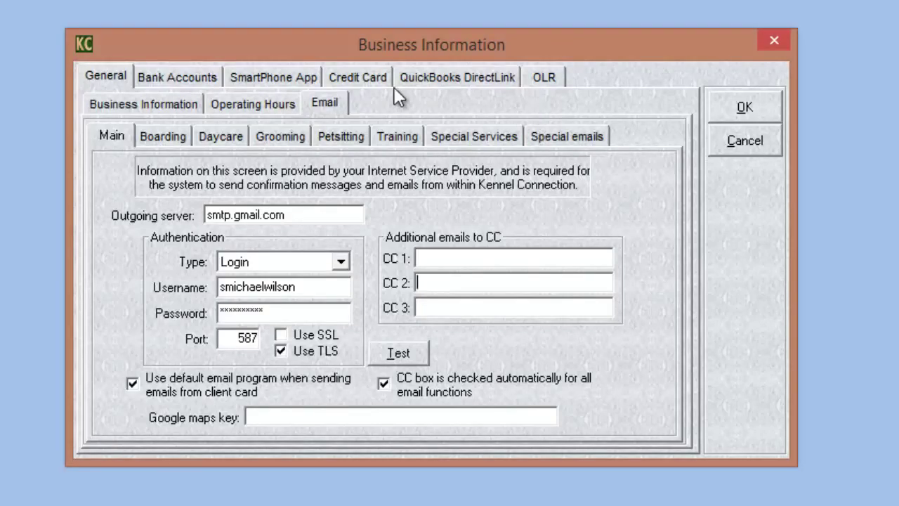
{"action": "left_click", "coordinate": [177, 137]}
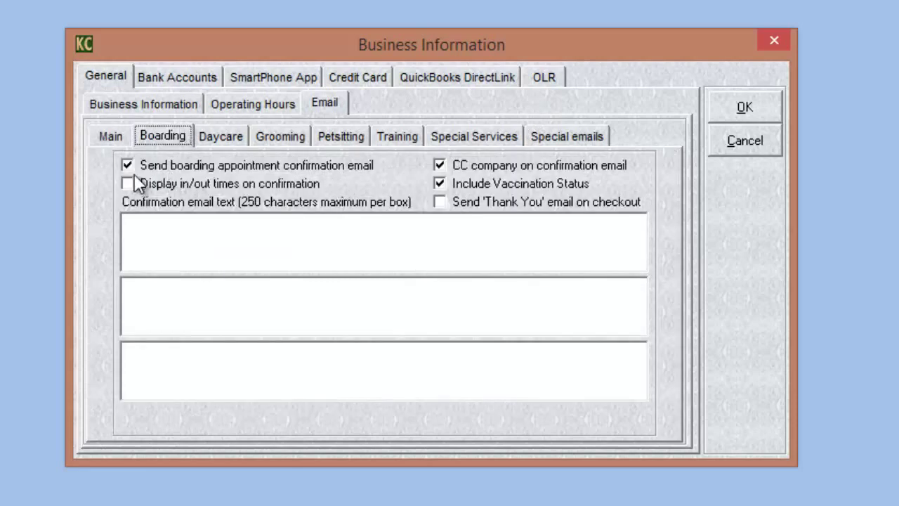
{"action": "left_click", "coordinate": [440, 201]}
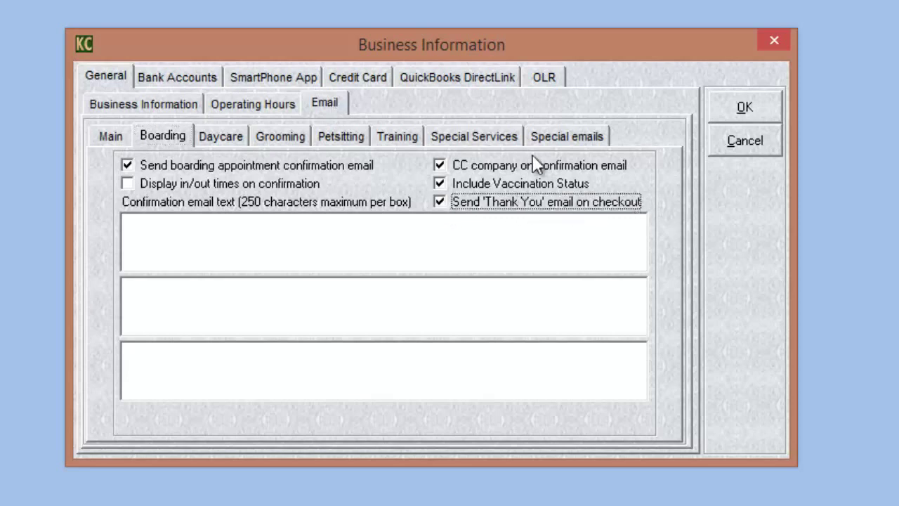
Step: Open the thank-you message text in the special emails, and discard the changes to the business information
{"action": "left_click", "coordinate": [580, 137]}
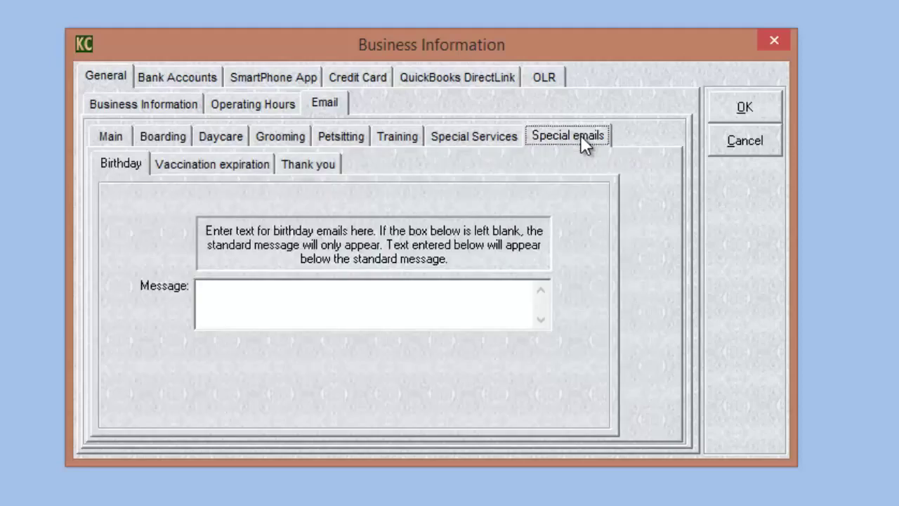
{"action": "left_click", "coordinate": [303, 165]}
{"action": "left_click", "coordinate": [381, 309]}
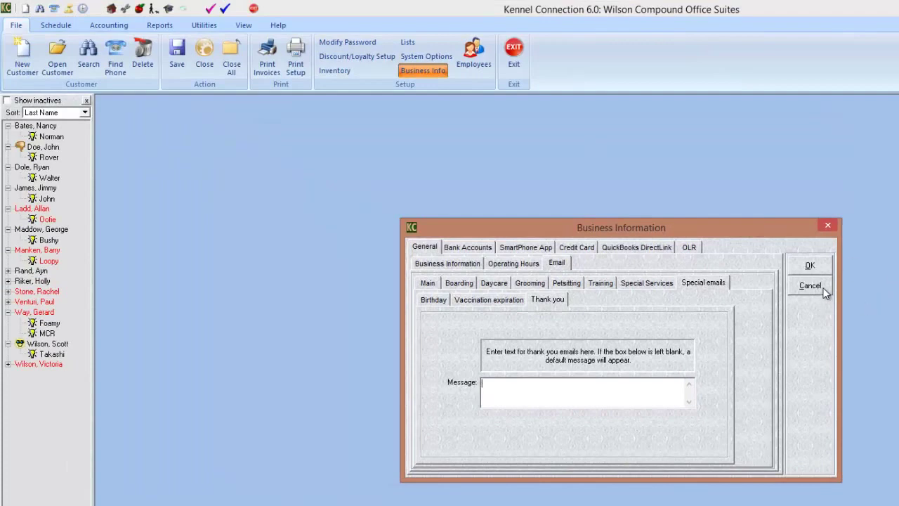
{"action": "left_click", "coordinate": [826, 292]}
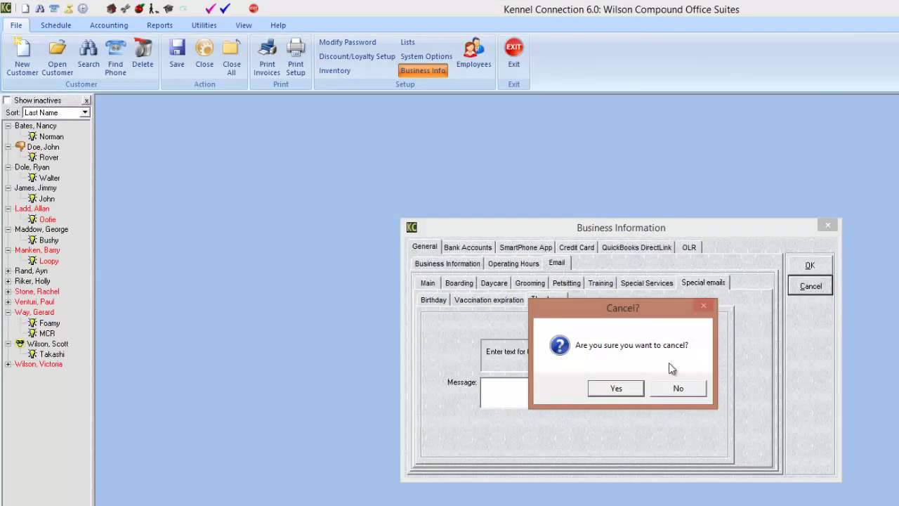
{"action": "left_click", "coordinate": [616, 390]}
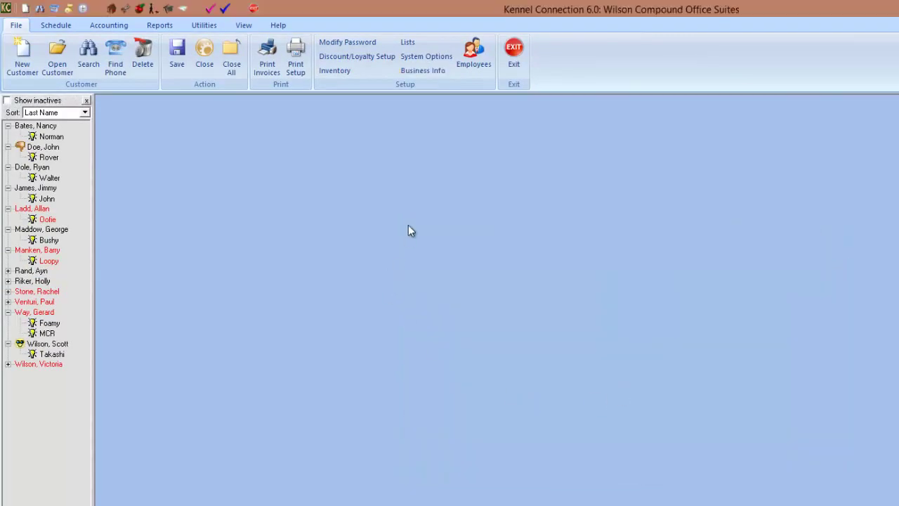
Step: Open the system options and review the global options and the boarding options
{"action": "left_click", "coordinate": [409, 56]}
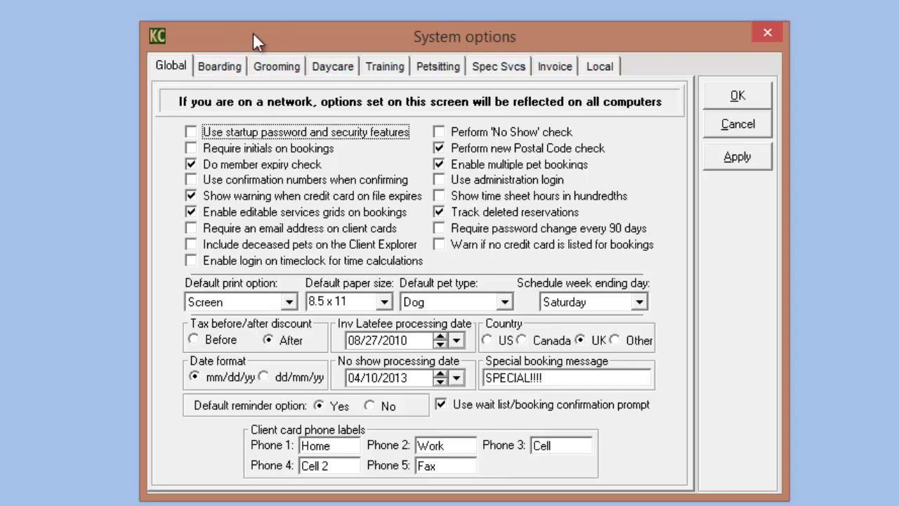
{"action": "left_click", "coordinate": [219, 65]}
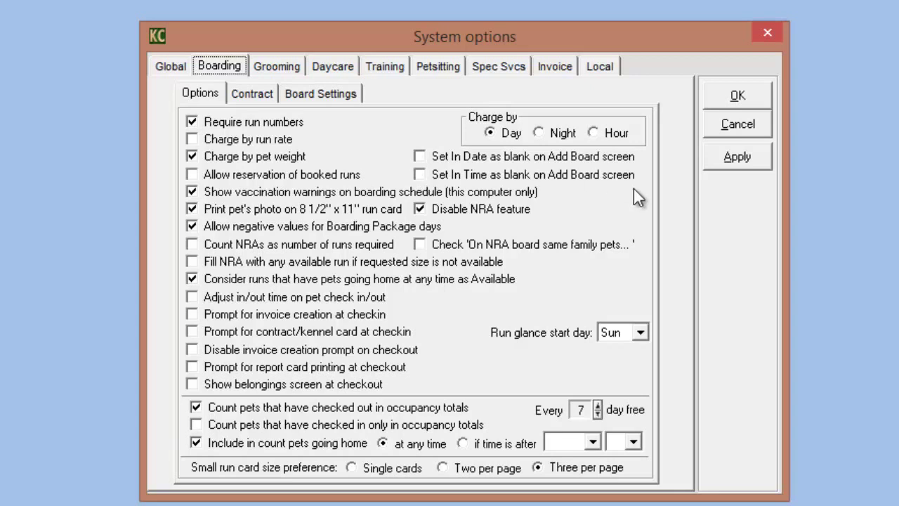
{"action": "mouse_move", "coordinate": [424, 254]}
Step: Review the boarding miscellaneous, extra charge and discount settings, including the charge or discount choices, and return to the boarding options
{"action": "left_click", "coordinate": [330, 95]}
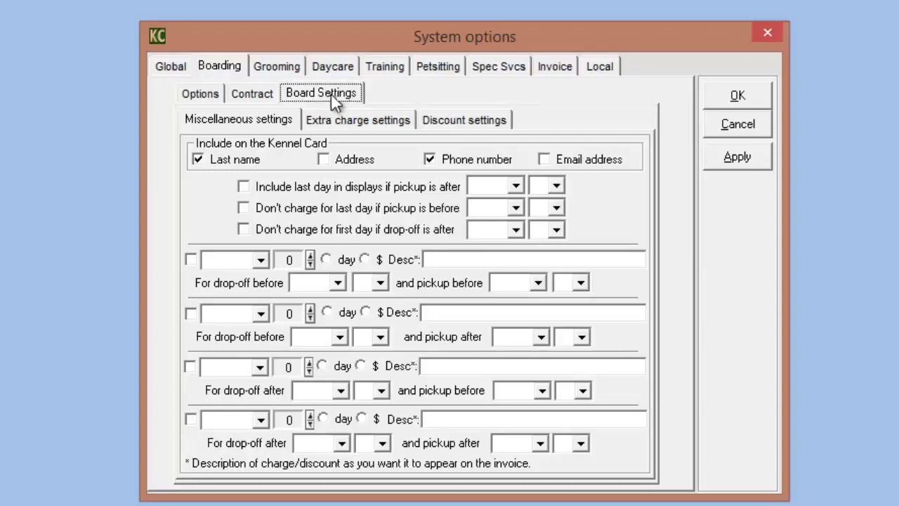
{"action": "left_click", "coordinate": [232, 120]}
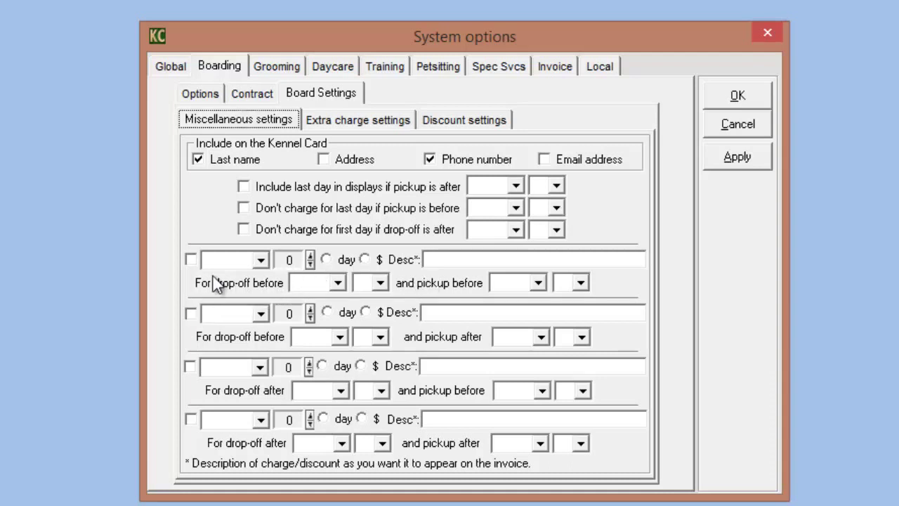
{"action": "left_click", "coordinate": [260, 259]}
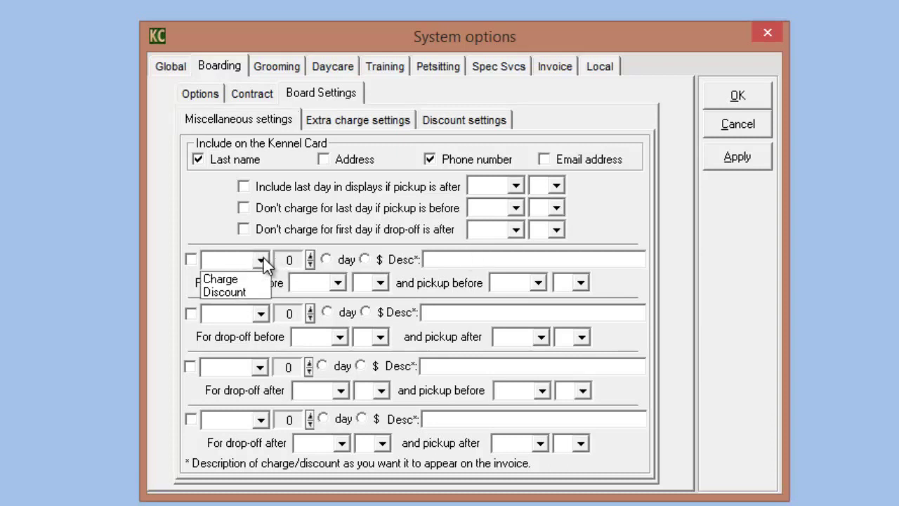
{"action": "left_click", "coordinate": [258, 261]}
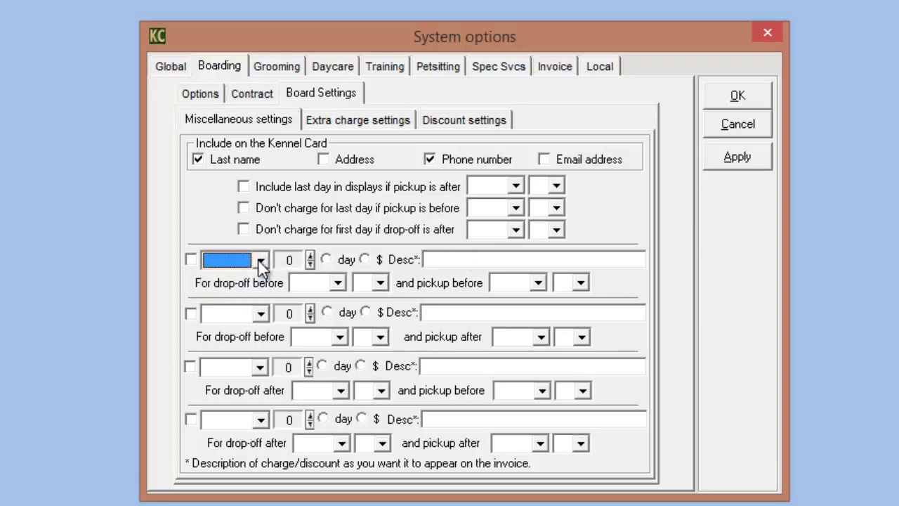
{"action": "left_click", "coordinate": [357, 125]}
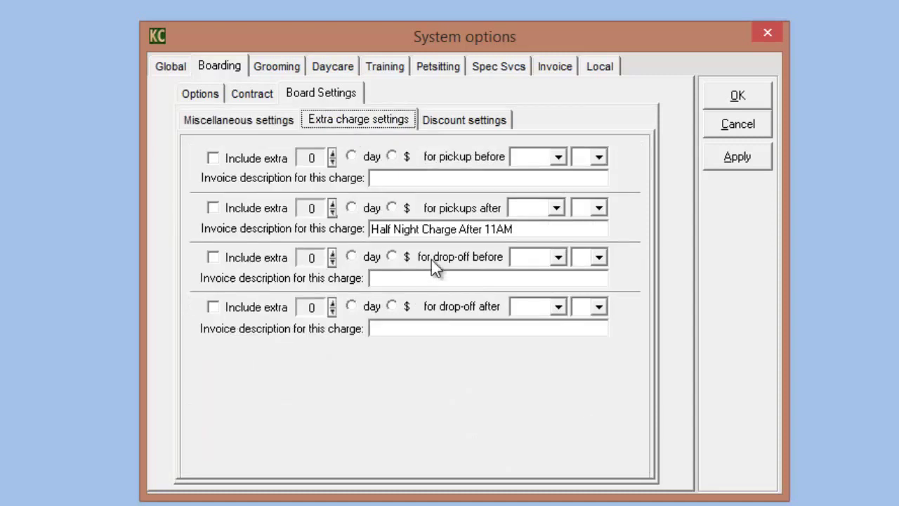
{"action": "left_click", "coordinate": [466, 125]}
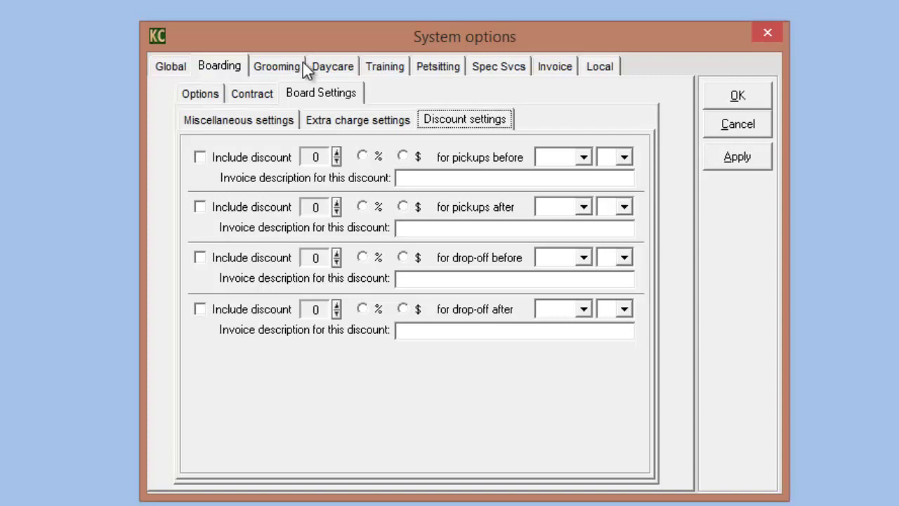
{"action": "left_click", "coordinate": [199, 95]}
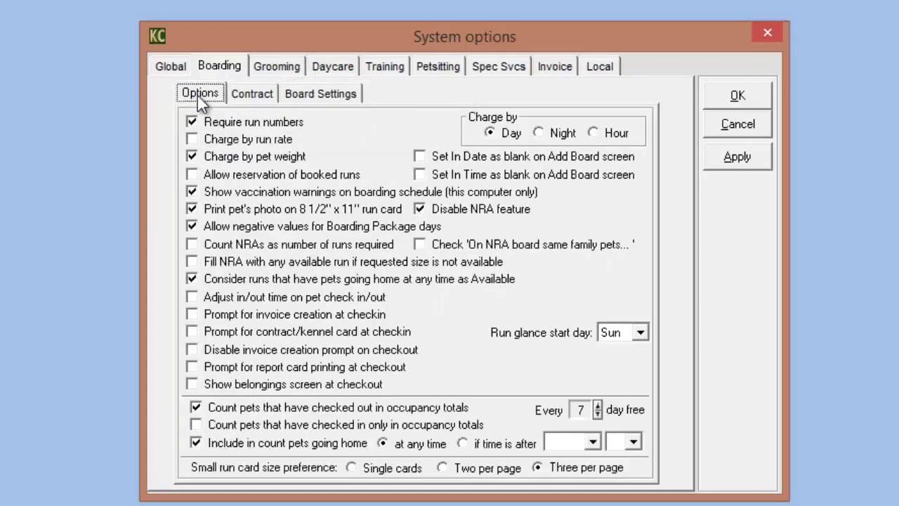
Step: Turn off the daycare prompt for the contract/daycare card at check-in, and apply the change
{"action": "left_click", "coordinate": [329, 62]}
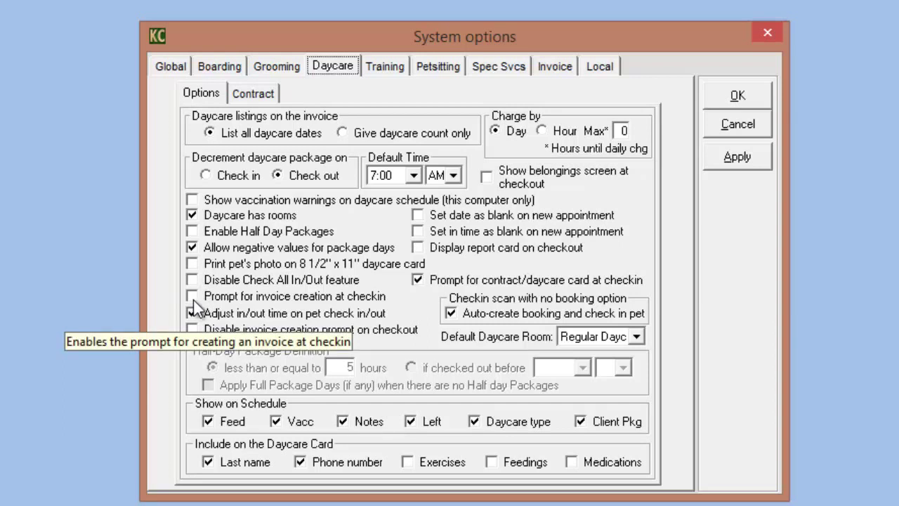
{"action": "left_click", "coordinate": [419, 280]}
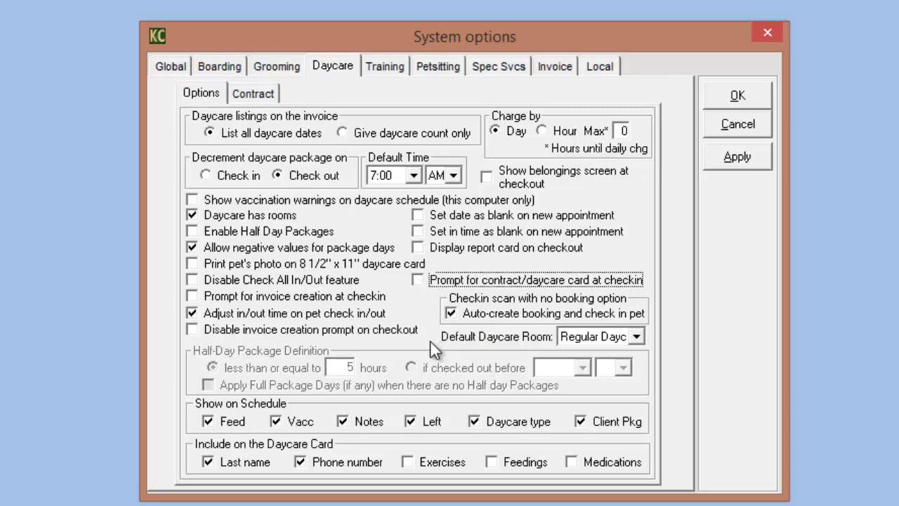
{"action": "left_click", "coordinate": [738, 155]}
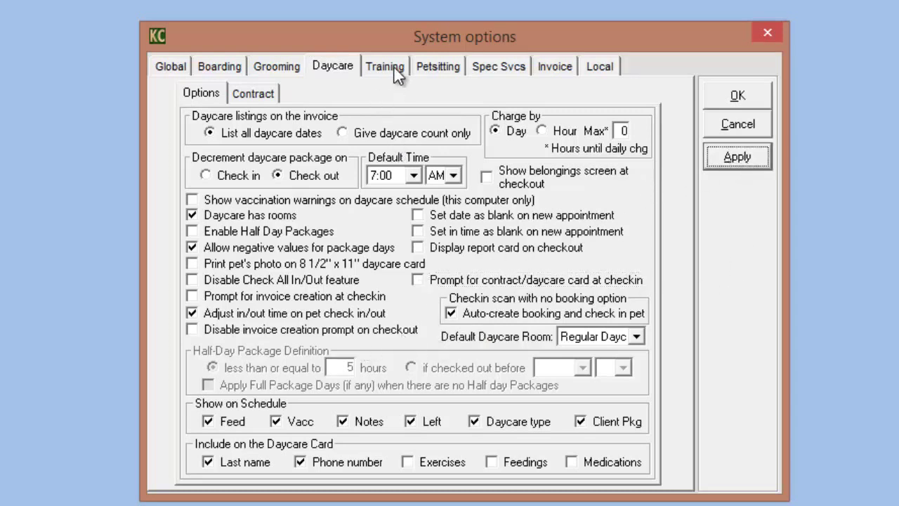
Step: Review the petsitting and training options, and cancel out of the system options
{"action": "left_click", "coordinate": [438, 68]}
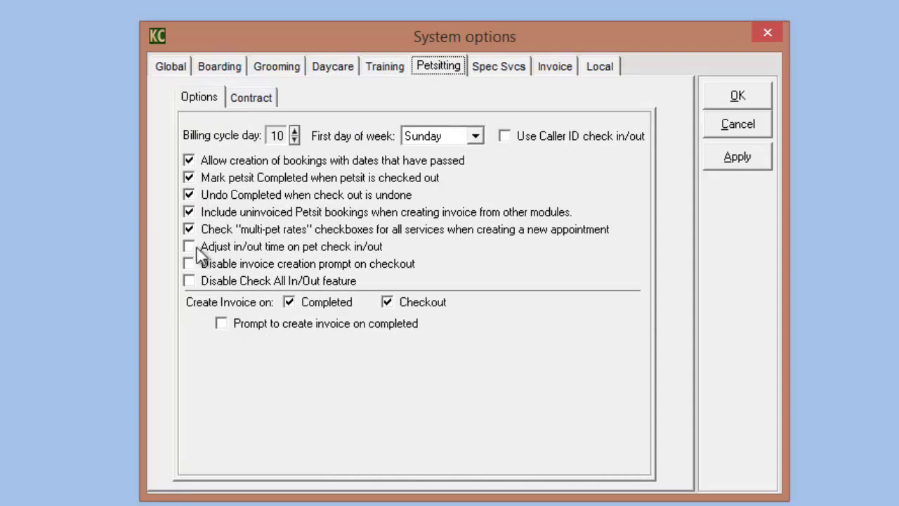
{"action": "mouse_move", "coordinate": [196, 262]}
{"action": "left_click", "coordinate": [382, 68]}
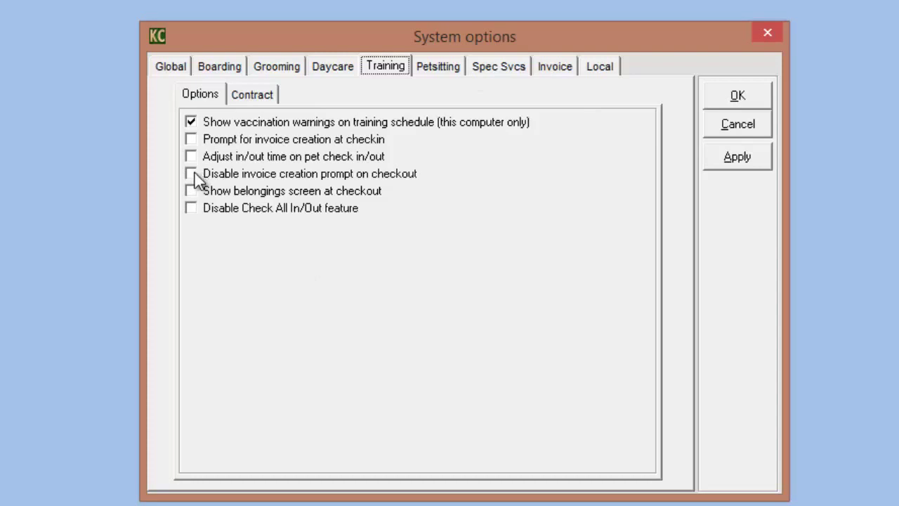
{"action": "mouse_move", "coordinate": [195, 174]}
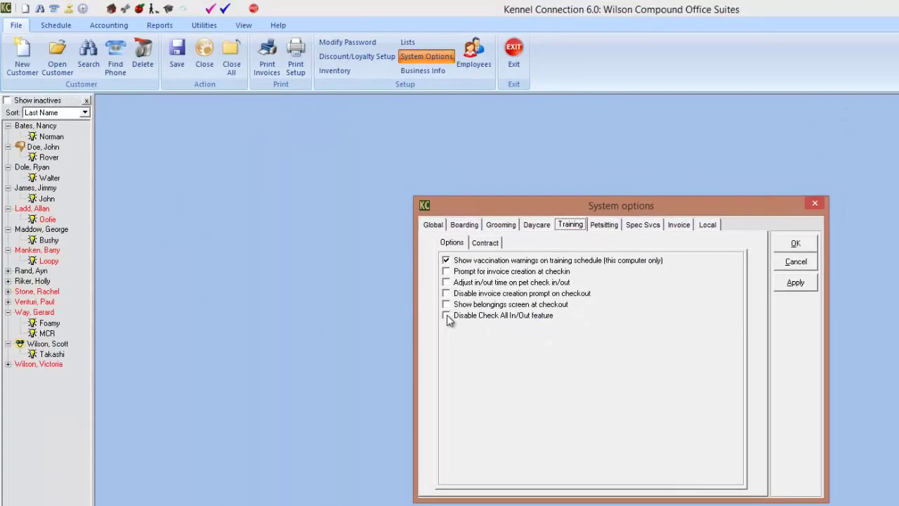
{"action": "left_click", "coordinate": [795, 262]}
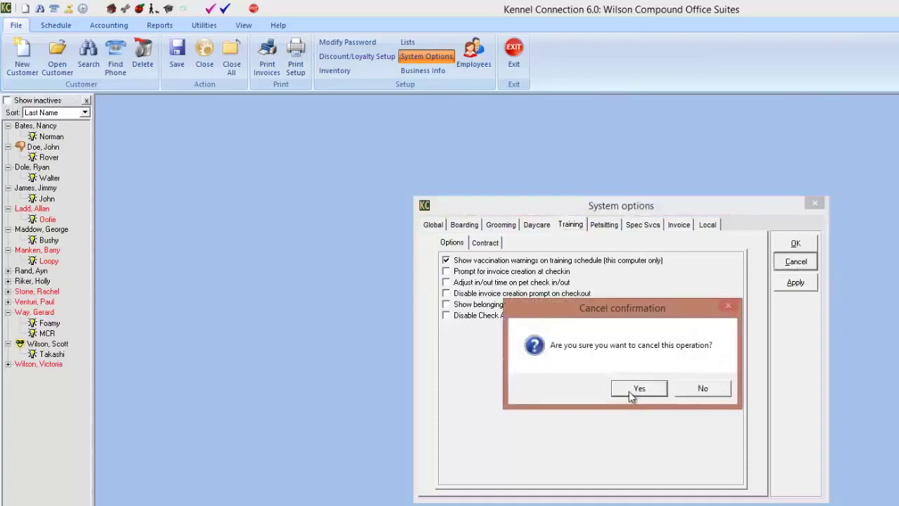
{"action": "left_click", "coordinate": [632, 391]}
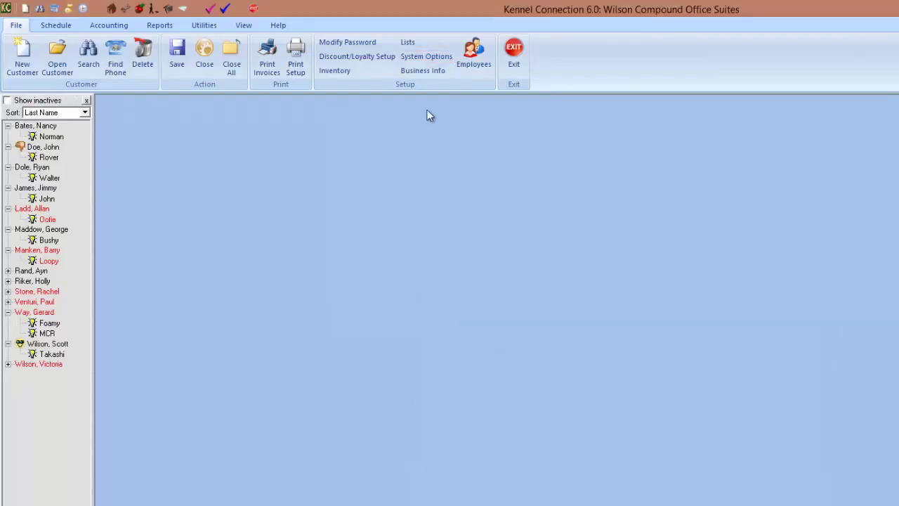
Step: Open the setup lists and review the boarding packages, daycare rooms, grooming packages and petsitting types
{"action": "left_click", "coordinate": [405, 42]}
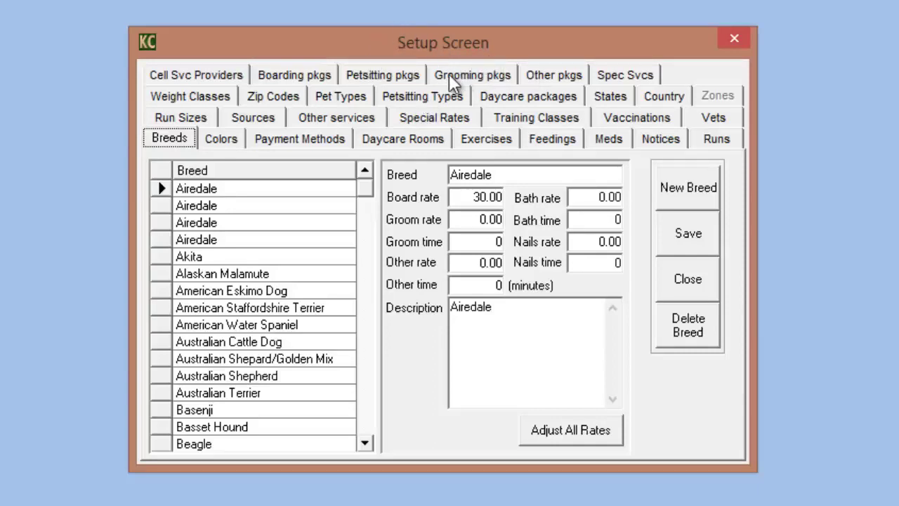
{"action": "left_click", "coordinate": [291, 79]}
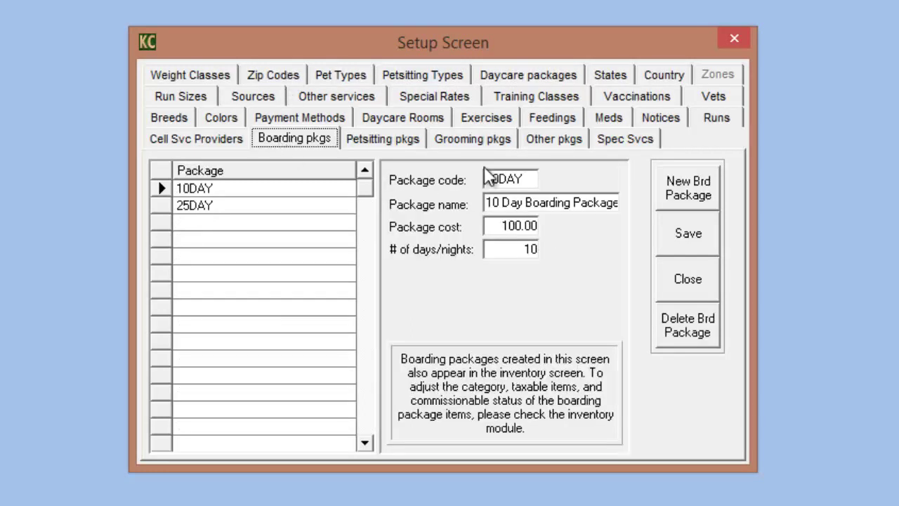
{"action": "left_click", "coordinate": [421, 117]}
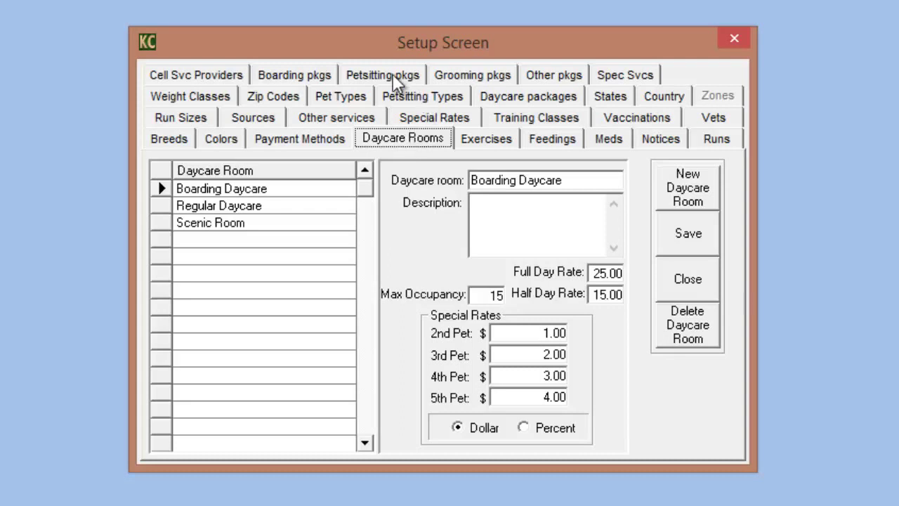
{"action": "left_click", "coordinate": [454, 76]}
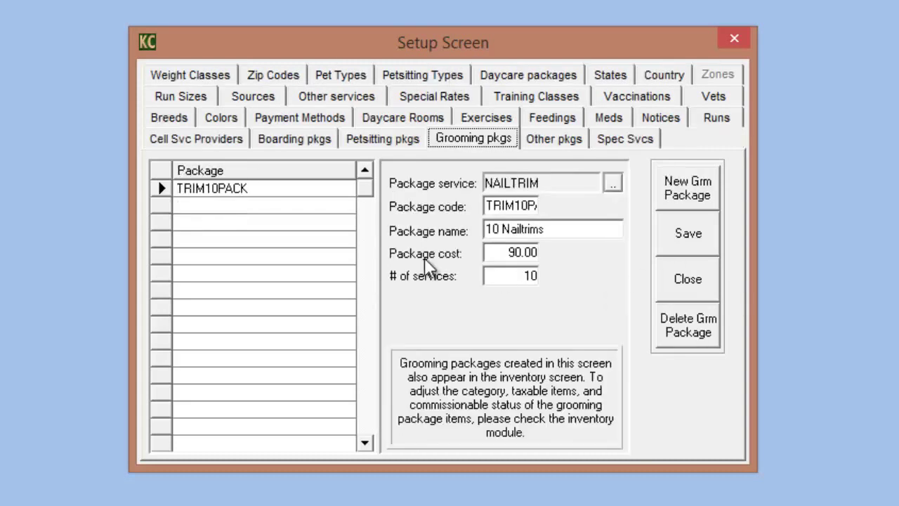
{"action": "left_click", "coordinate": [414, 73]}
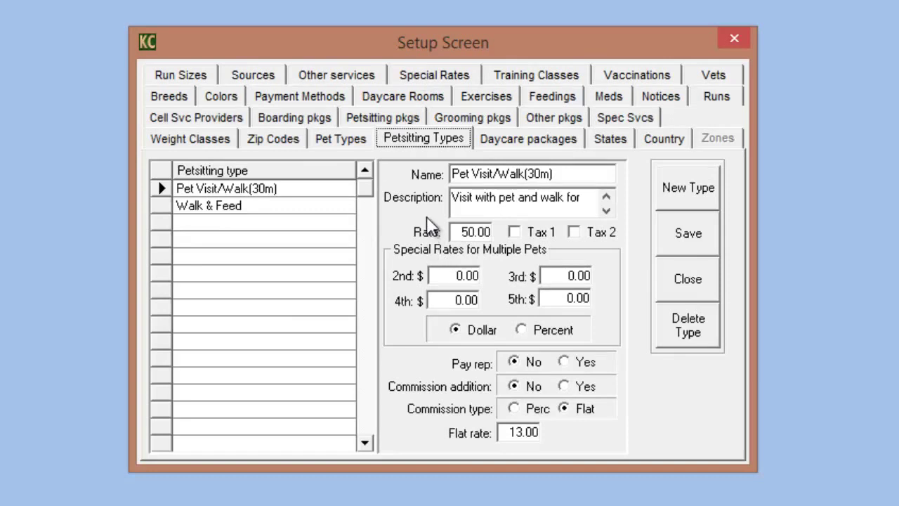
Step: Review the other packages, grooming packages and special services lists, and close the setup screen
{"action": "left_click", "coordinate": [546, 117]}
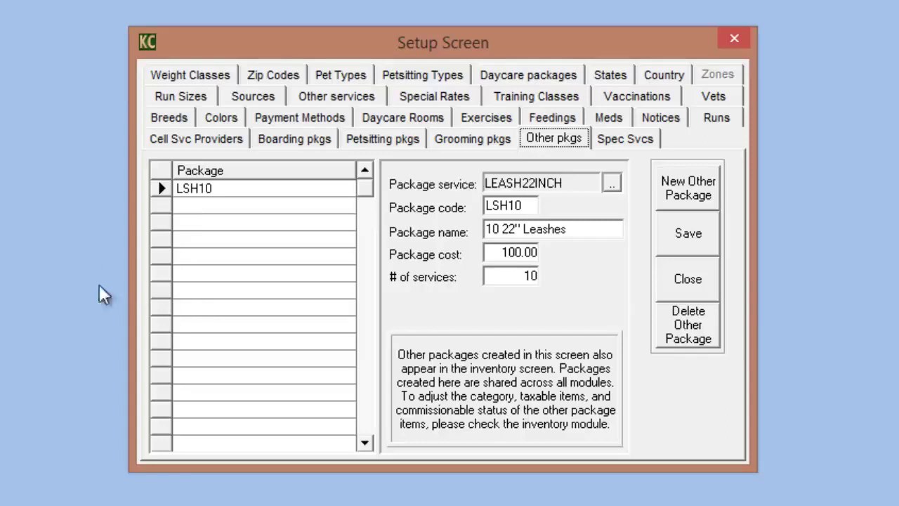
{"action": "left_click", "coordinate": [476, 140]}
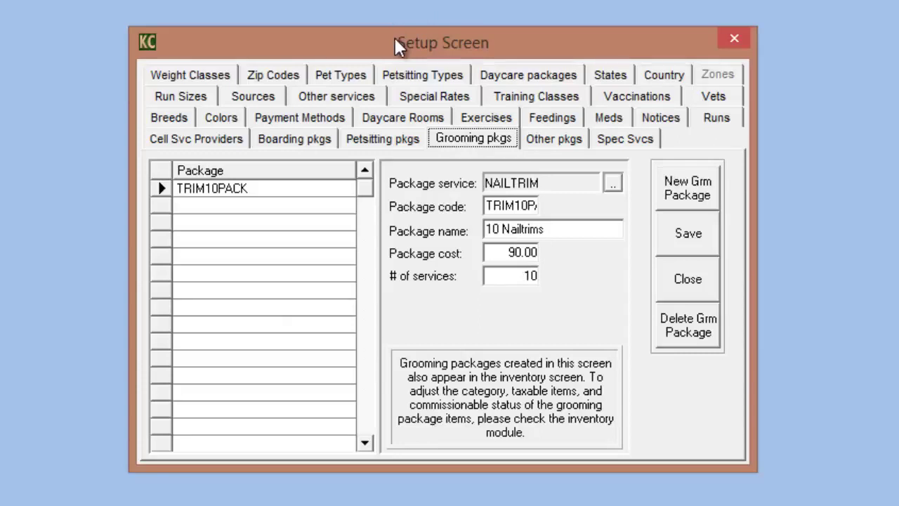
{"action": "left_click", "coordinate": [630, 139]}
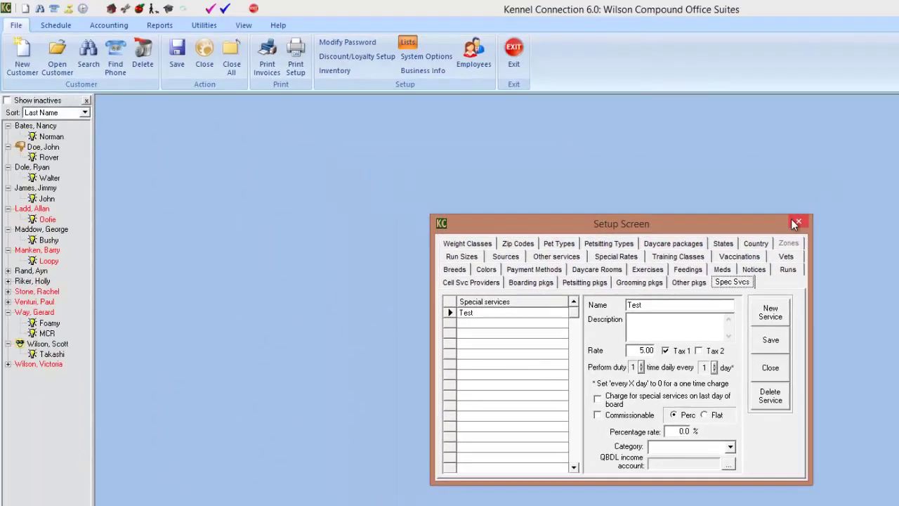
{"action": "left_click", "coordinate": [735, 37]}
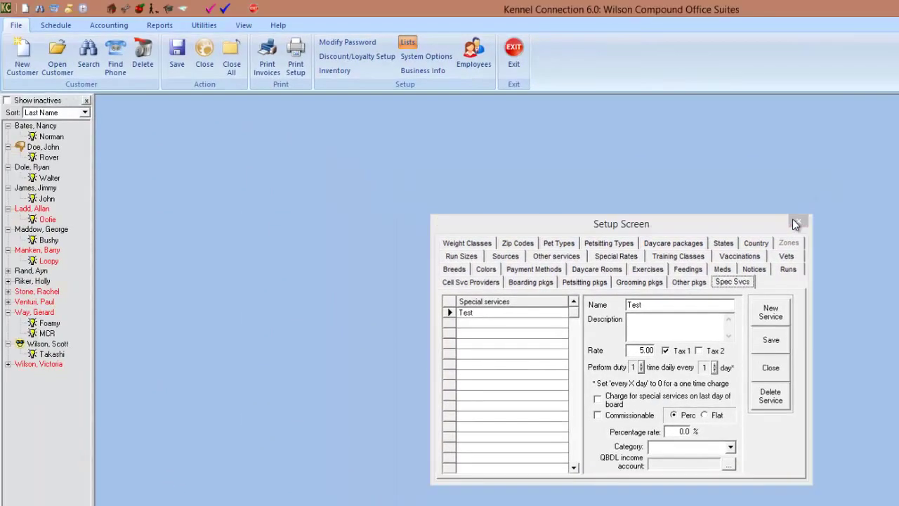
Step: Open the special services schedule, look it over, and close it
{"action": "left_click", "coordinate": [182, 9]}
{"action": "left_click_drag", "start_coordinate": [416, 174], "coordinate": [421, 156]}
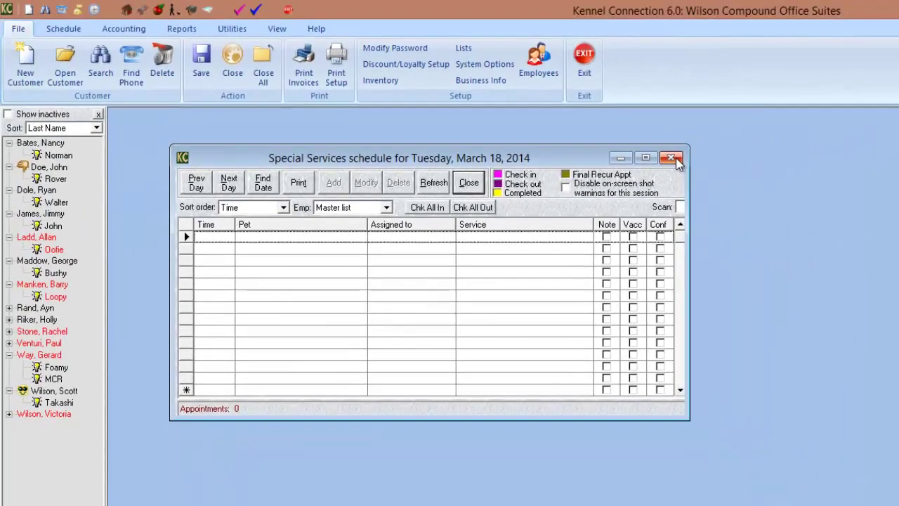
{"action": "left_click", "coordinate": [671, 158]}
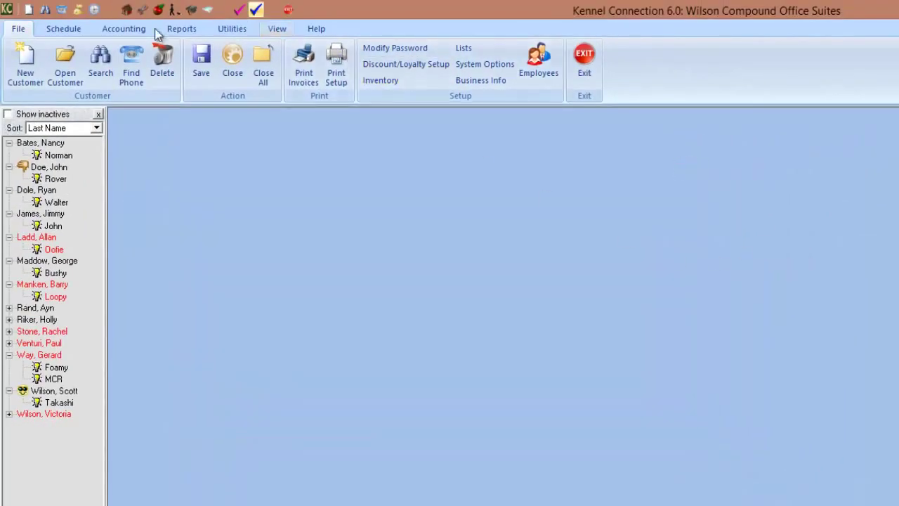
Step: Review the Test special service, the other services, the special rates and the exercises in the setup lists, and close the setup screen
{"action": "left_click", "coordinate": [460, 64]}
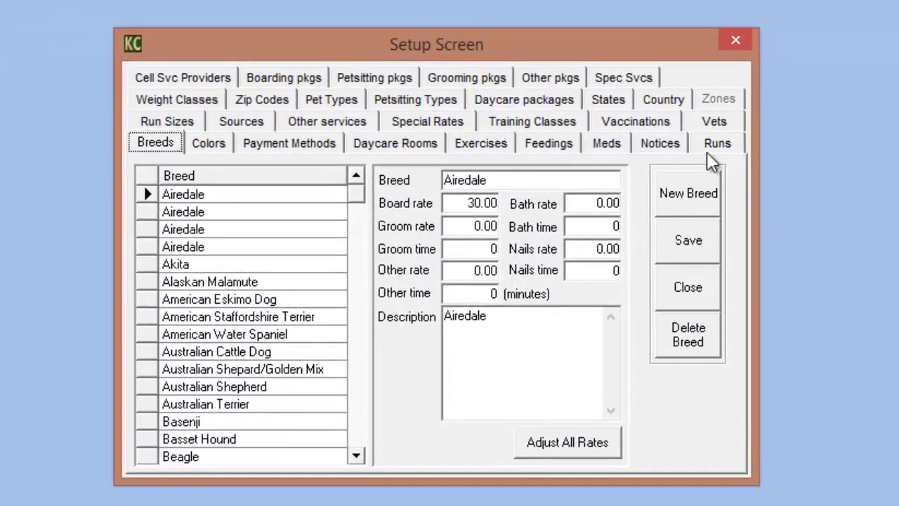
{"action": "left_click", "coordinate": [637, 79]}
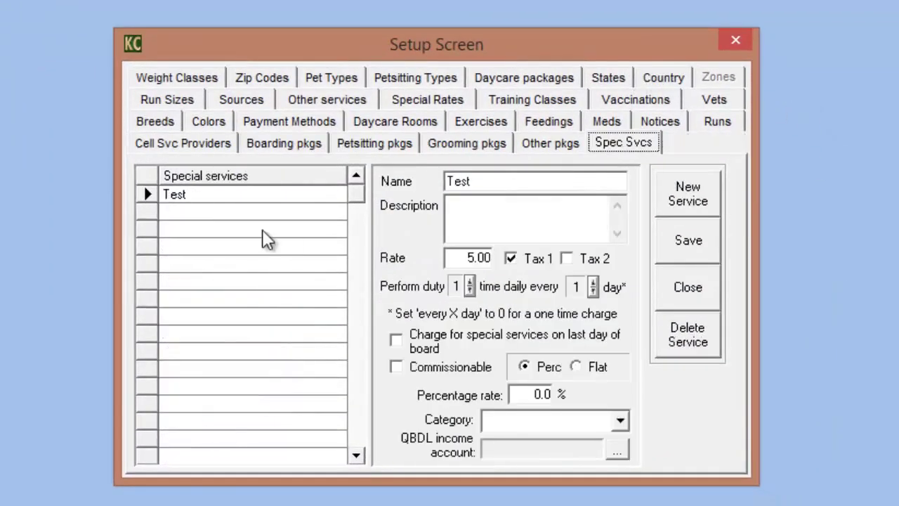
{"action": "left_click", "coordinate": [207, 197]}
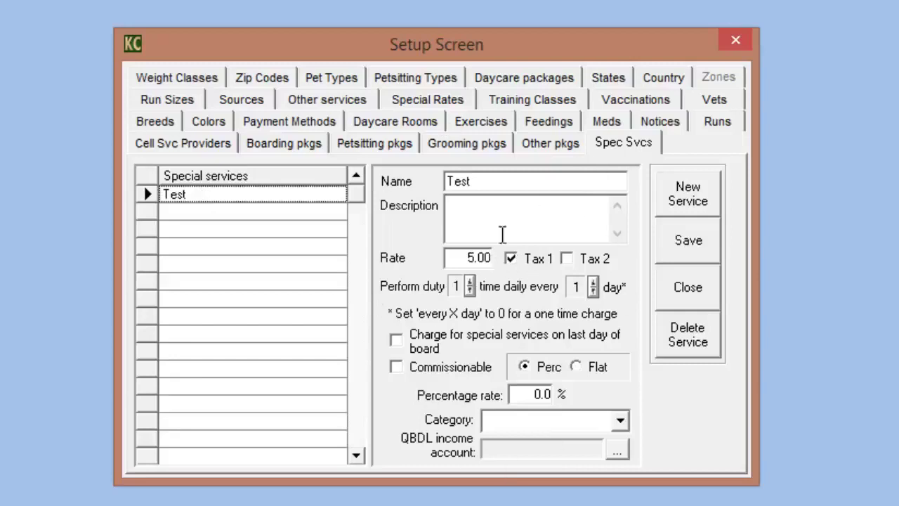
{"action": "left_click", "coordinate": [337, 106]}
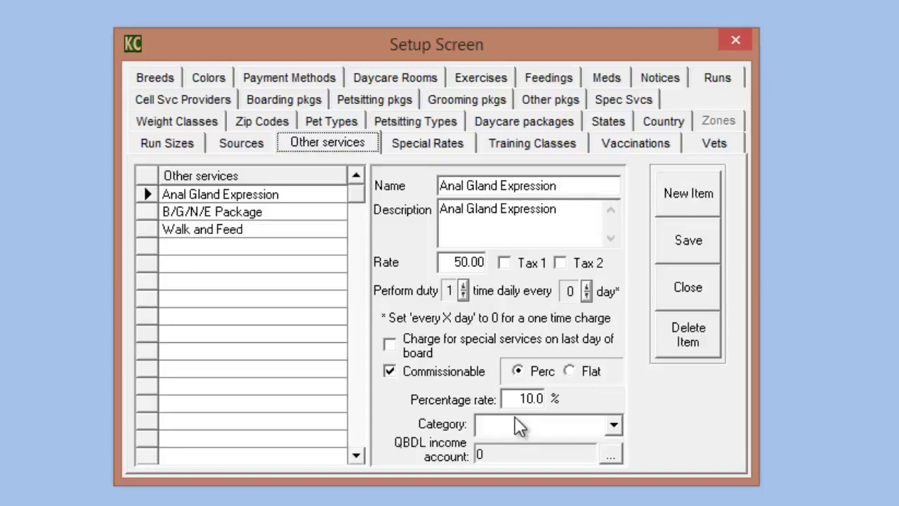
{"action": "left_click", "coordinate": [426, 146]}
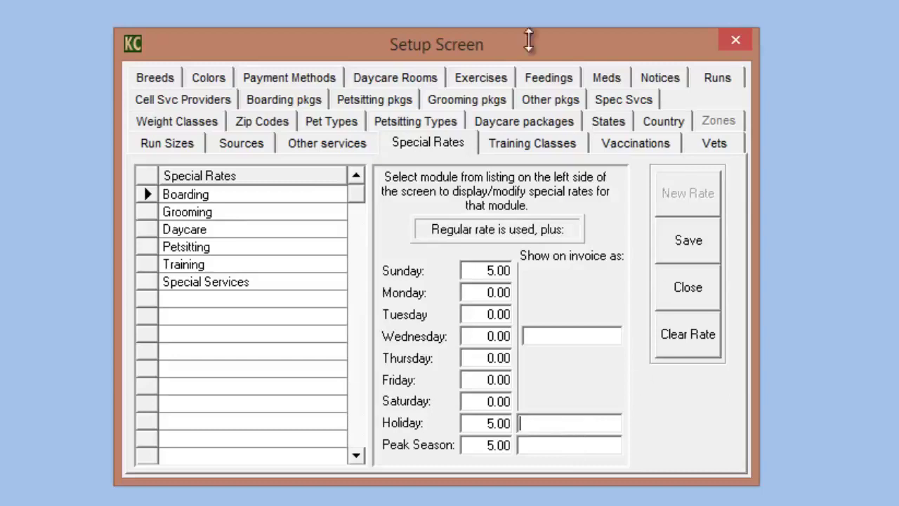
{"action": "left_click", "coordinate": [472, 81]}
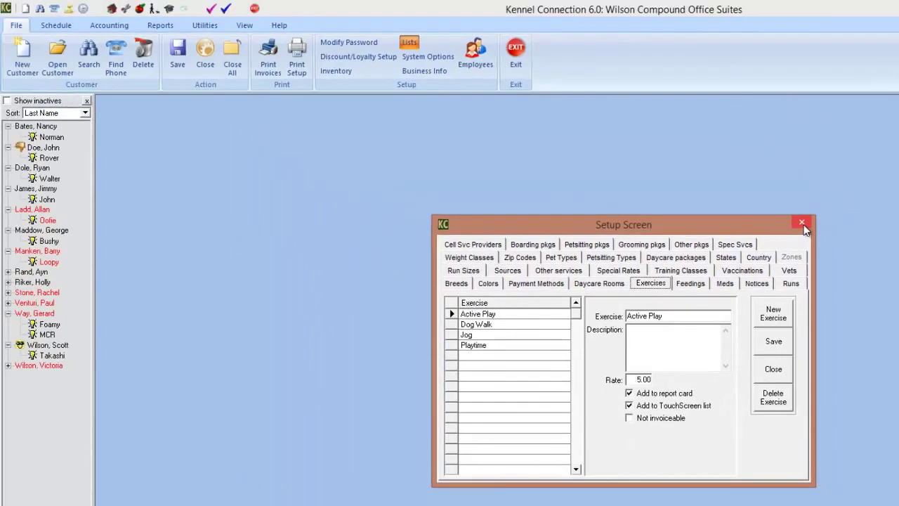
{"action": "left_click", "coordinate": [803, 224]}
Step: Review the local and invoice settings in the system options, and close the options
{"action": "left_click", "coordinate": [414, 57]}
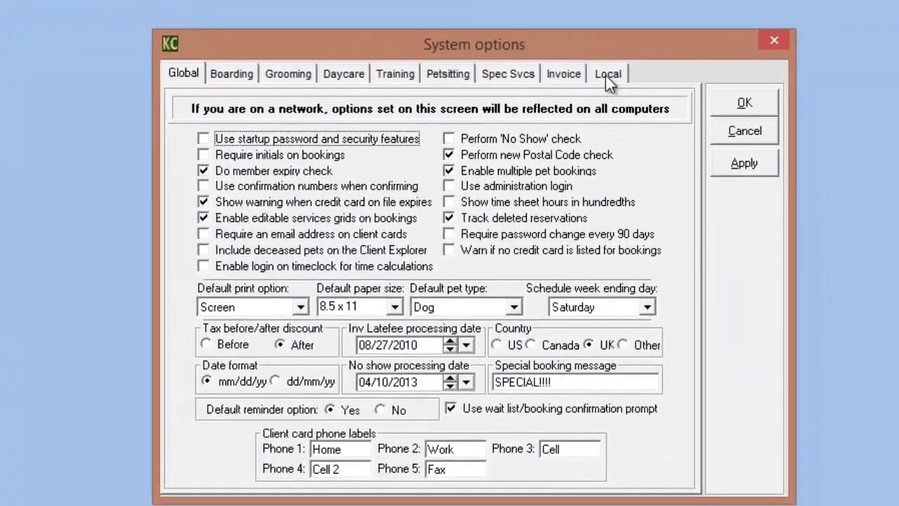
{"action": "left_click", "coordinate": [645, 144]}
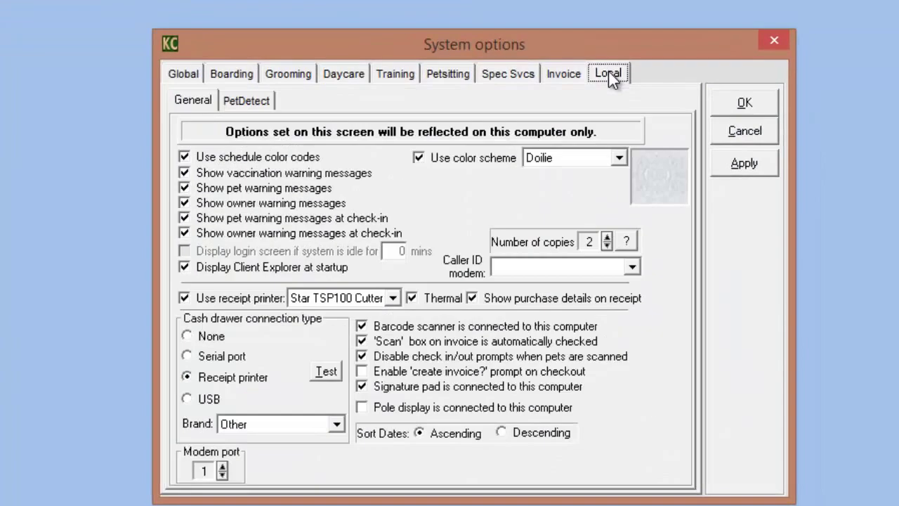
{"action": "left_click", "coordinate": [559, 73]}
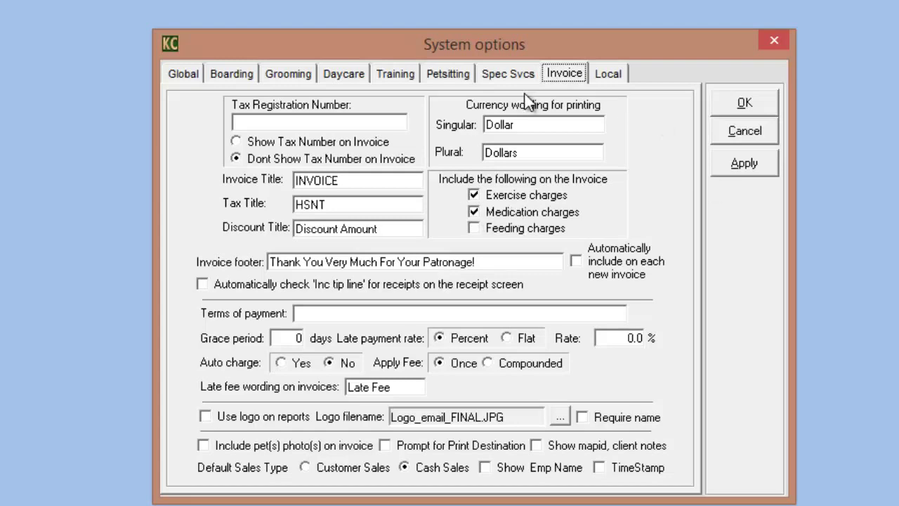
{"action": "left_click", "coordinate": [754, 100]}
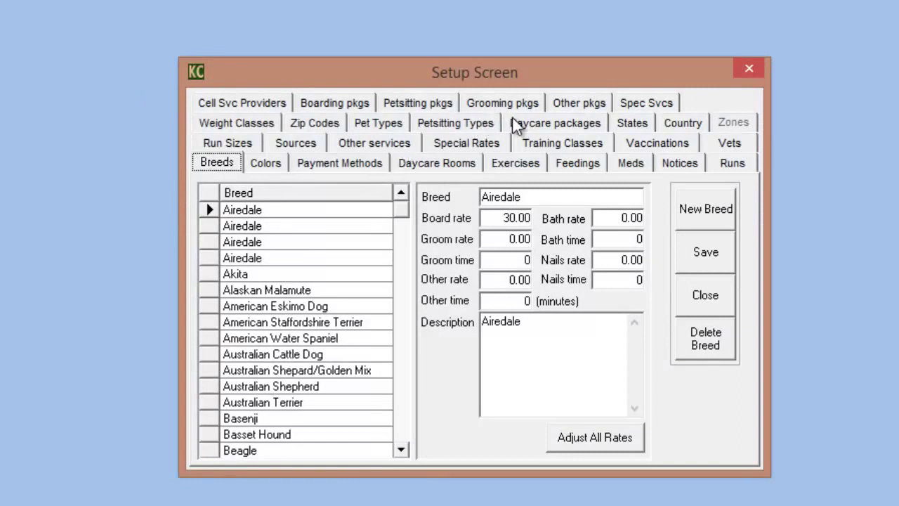
Step: Mark the Dog Treat feeding as not invoiceable in the feedings list
{"action": "left_click", "coordinate": [570, 163]}
{"action": "left_click", "coordinate": [253, 228]}
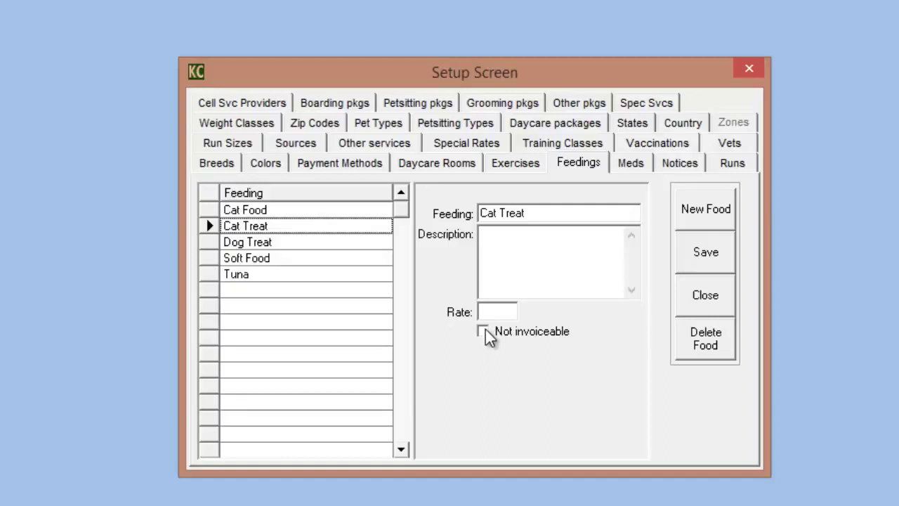
{"action": "left_click", "coordinate": [253, 243]}
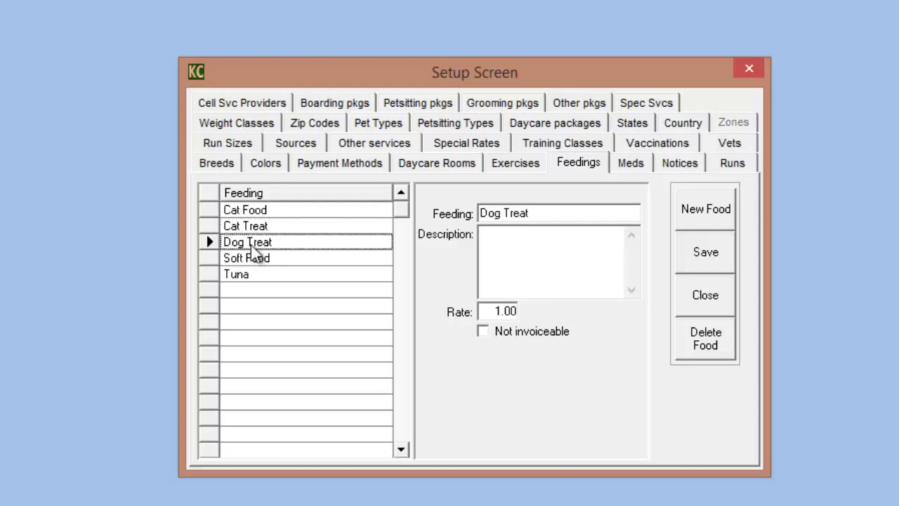
{"action": "left_click", "coordinate": [484, 330]}
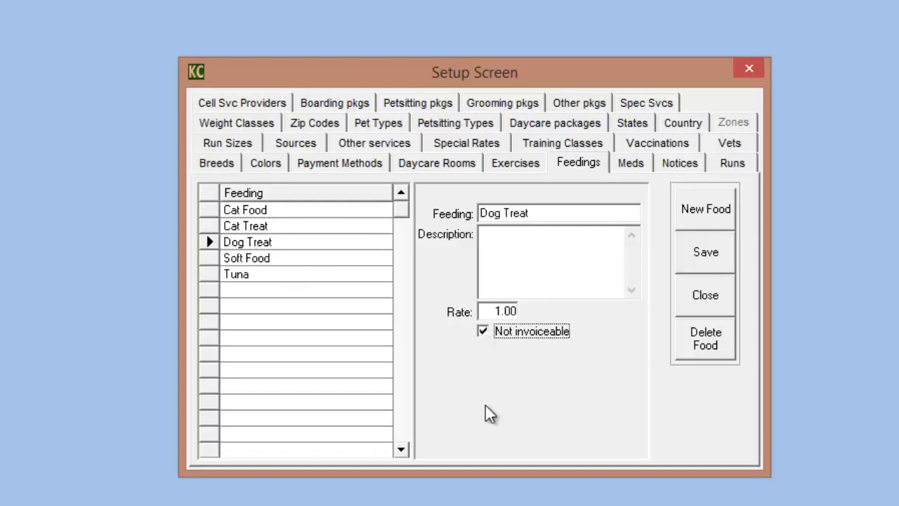
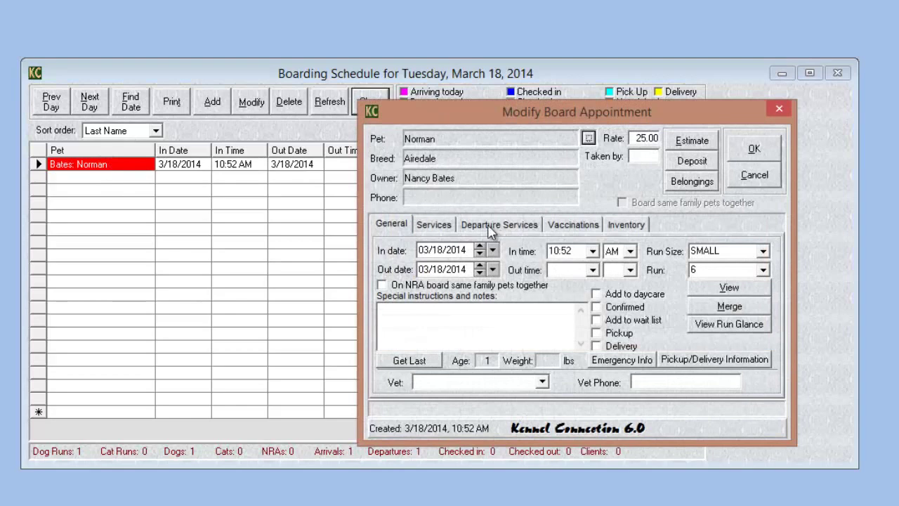
Step: Look through the services of the Airedale's boarding appointment and add a Dog Walk exercise
{"action": "left_click", "coordinate": [433, 225]}
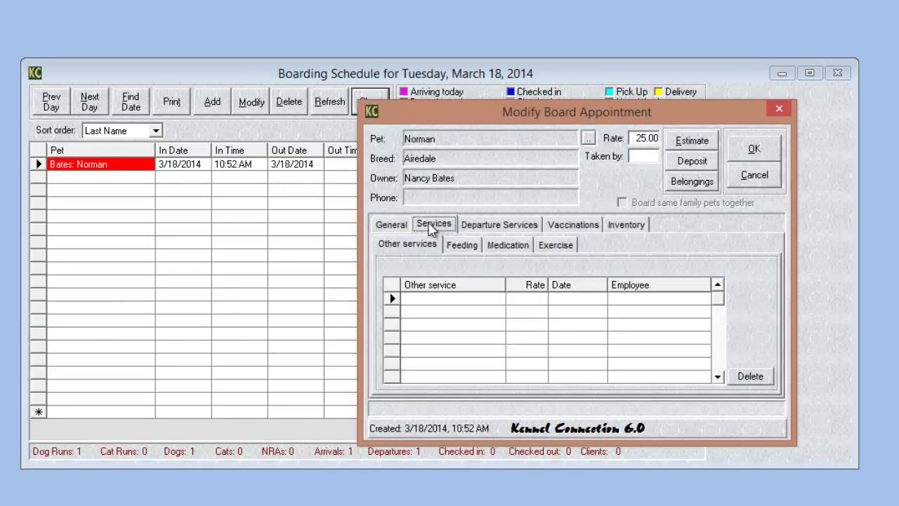
{"action": "left_click", "coordinate": [460, 246]}
{"action": "left_click", "coordinate": [500, 246]}
{"action": "left_click", "coordinate": [562, 246]}
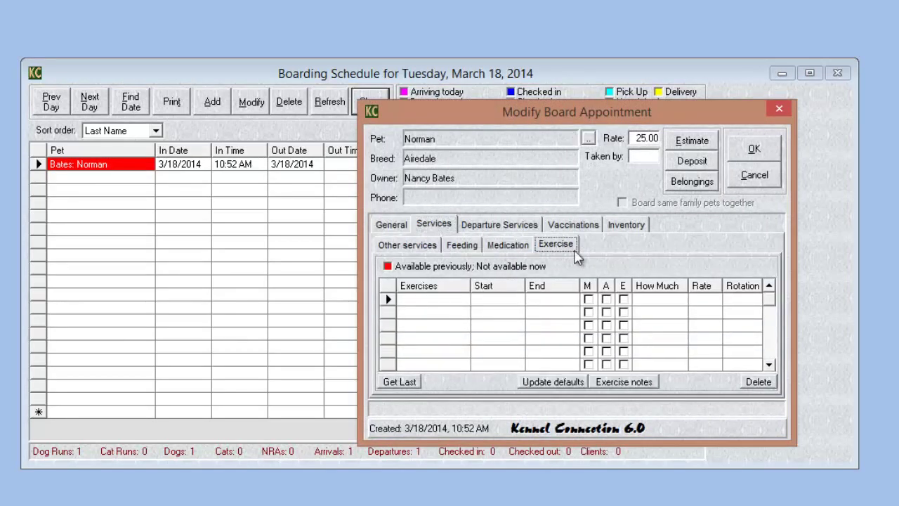
{"action": "left_click", "coordinate": [464, 299]}
{"action": "left_click", "coordinate": [464, 299]}
{"action": "left_click", "coordinate": [422, 324]}
{"action": "left_click", "coordinate": [500, 300]}
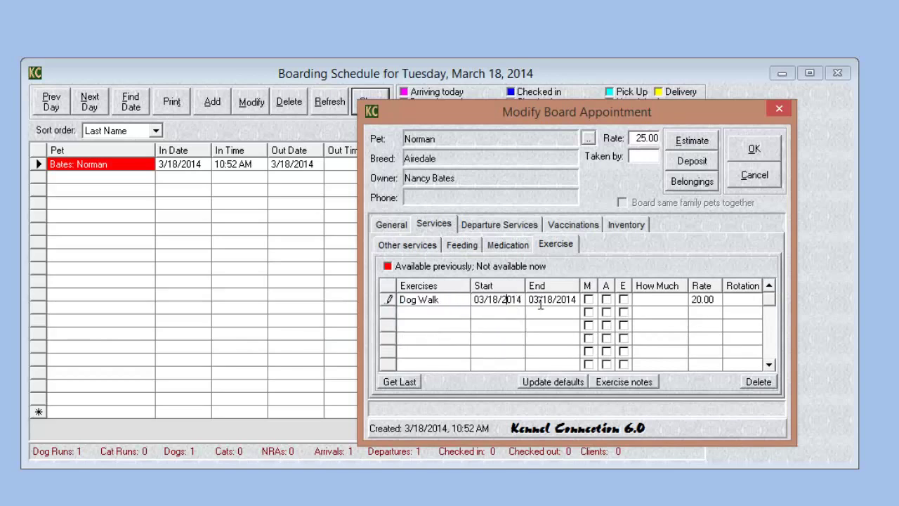
Step: Schedule the Dog Walk for the M, A and E periods, and save the boarding appointment
{"action": "left_click", "coordinate": [588, 299]}
{"action": "left_click", "coordinate": [606, 299]}
{"action": "left_click", "coordinate": [623, 300]}
{"action": "left_click", "coordinate": [755, 151]}
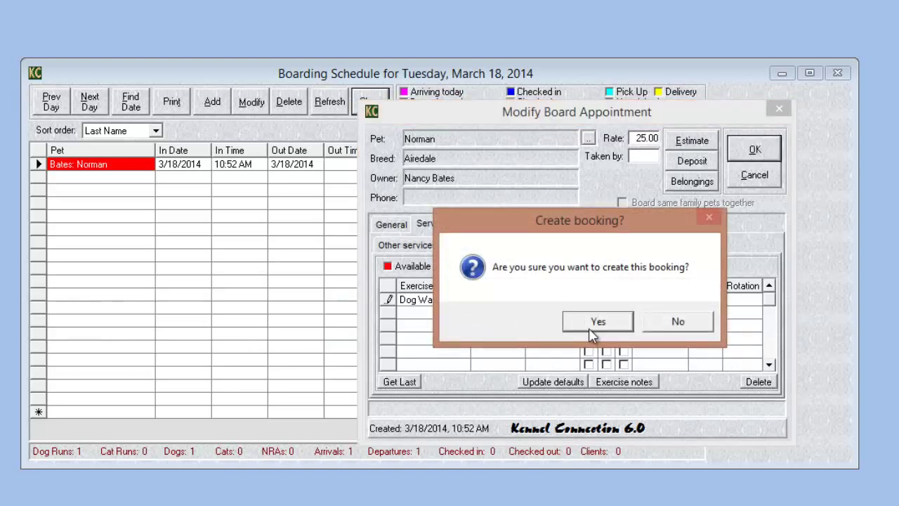
{"action": "left_click", "coordinate": [596, 323]}
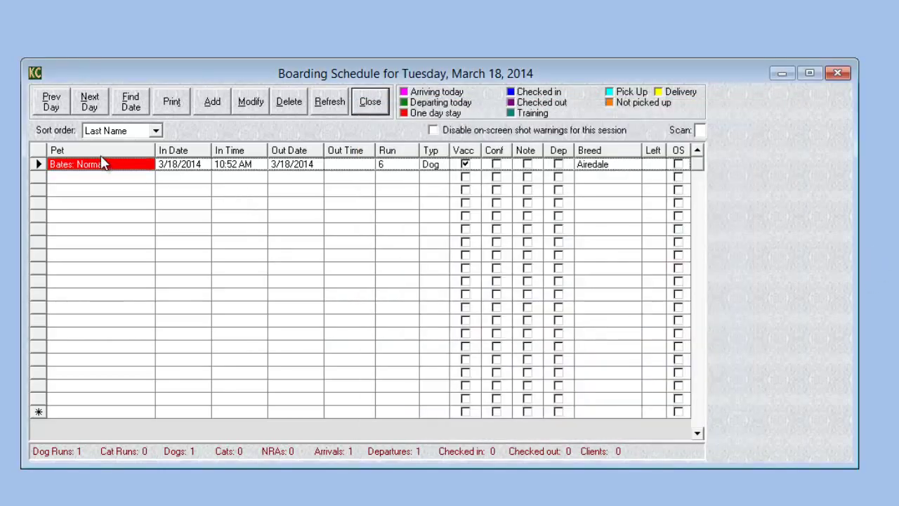
Step: Check the Airedale out for exercise on the March 18, 2014 boarding schedule, and check it back in
{"action": "right_click", "coordinate": [102, 173]}
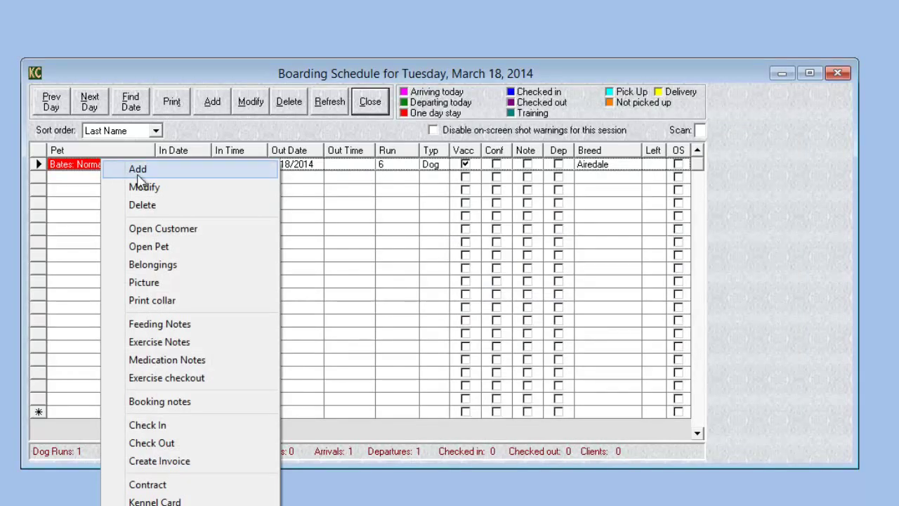
{"action": "left_click", "coordinate": [189, 380]}
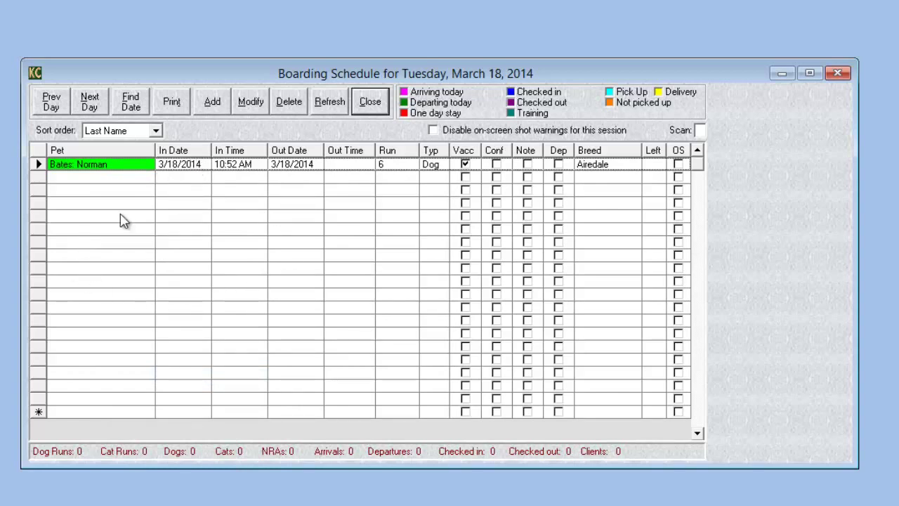
{"action": "right_click", "coordinate": [125, 166]}
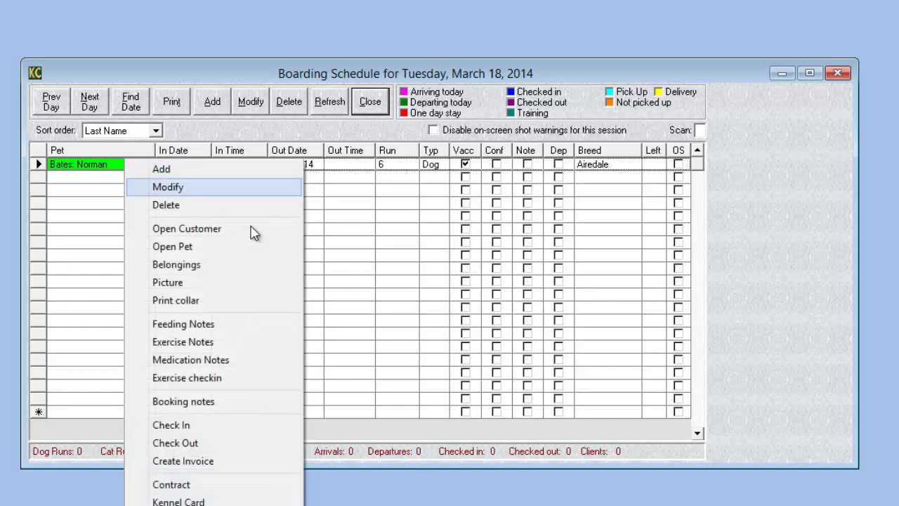
{"action": "left_click", "coordinate": [211, 378]}
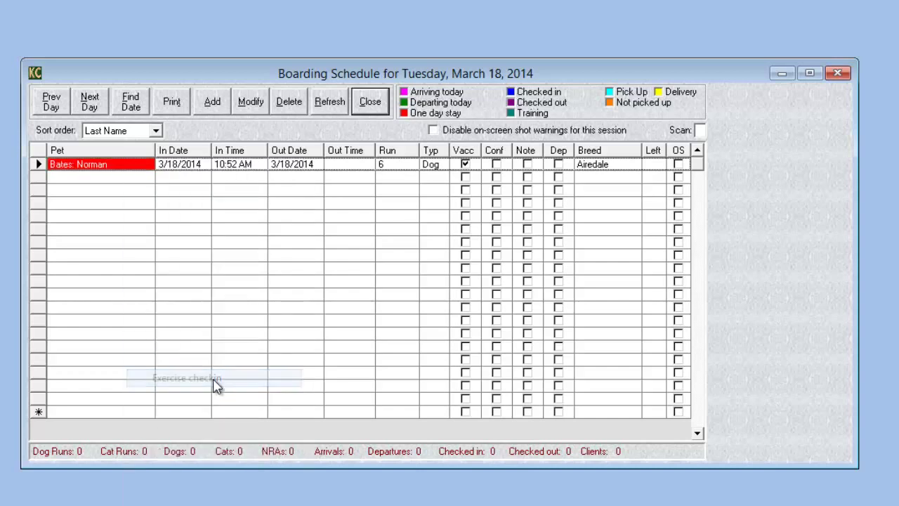
Step: Review the exercises in the Airedale's boarding appointment and output the exercise timing report to the screen
{"action": "double_click", "coordinate": [135, 166]}
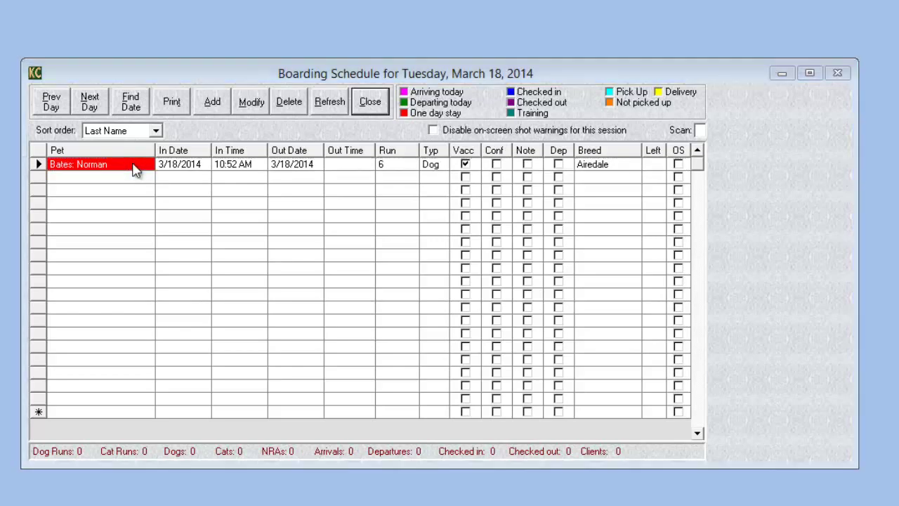
{"action": "left_click", "coordinate": [725, 322]}
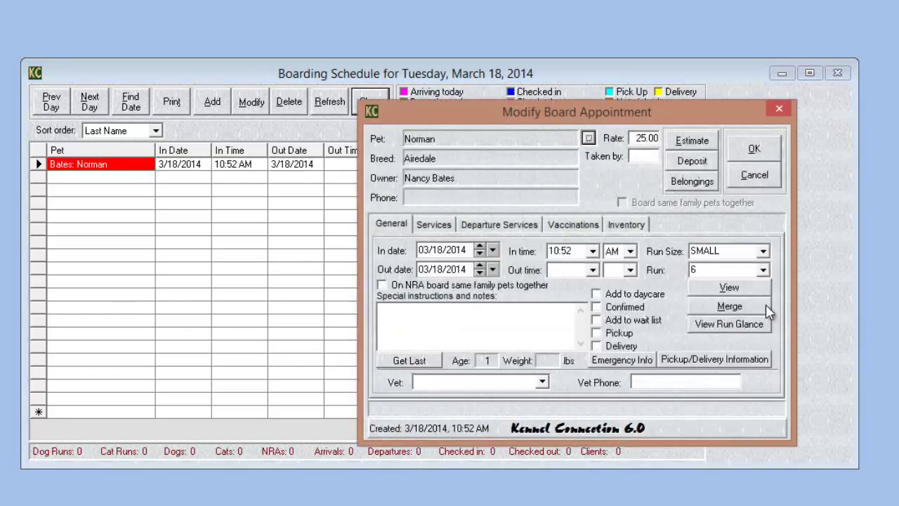
{"action": "left_click", "coordinate": [433, 225]}
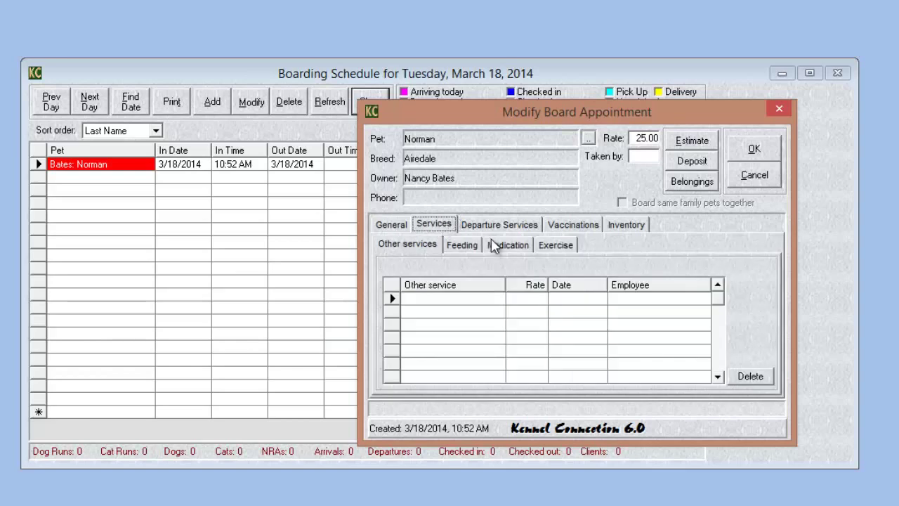
{"action": "left_click", "coordinate": [553, 245]}
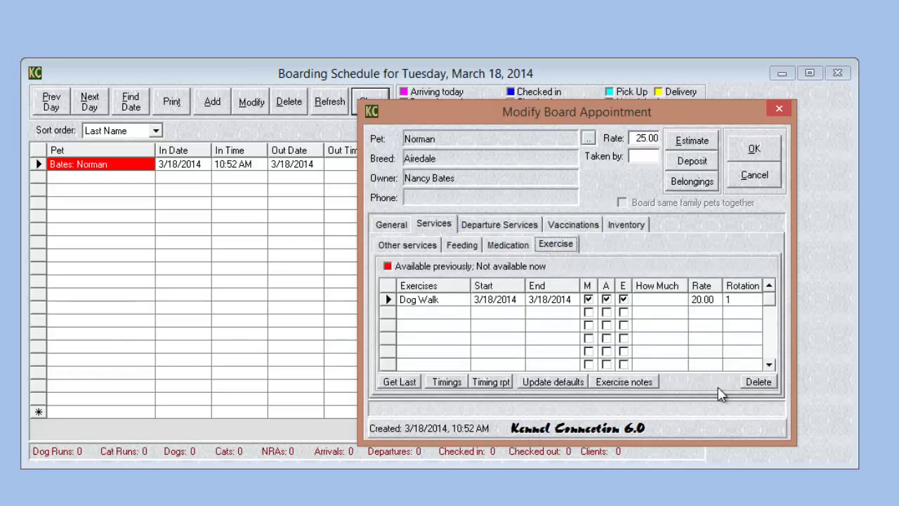
{"action": "left_click", "coordinate": [489, 383]}
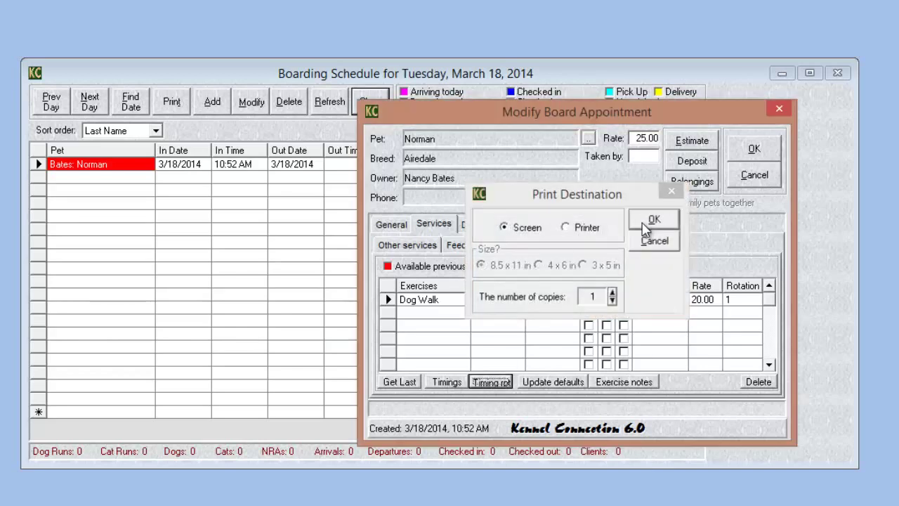
{"action": "left_click", "coordinate": [650, 225]}
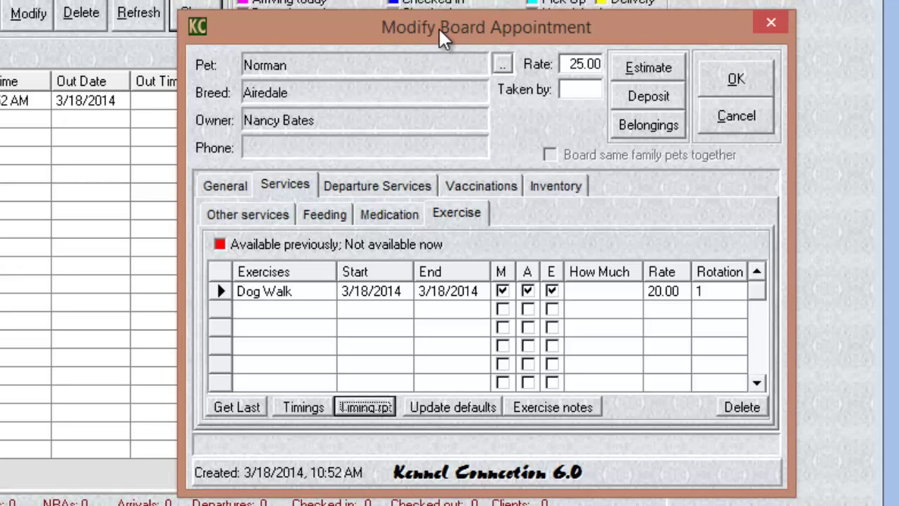
Step: View the inventory items of the Airedale's boarding appointment, and save the appointment
{"action": "left_click", "coordinate": [562, 189]}
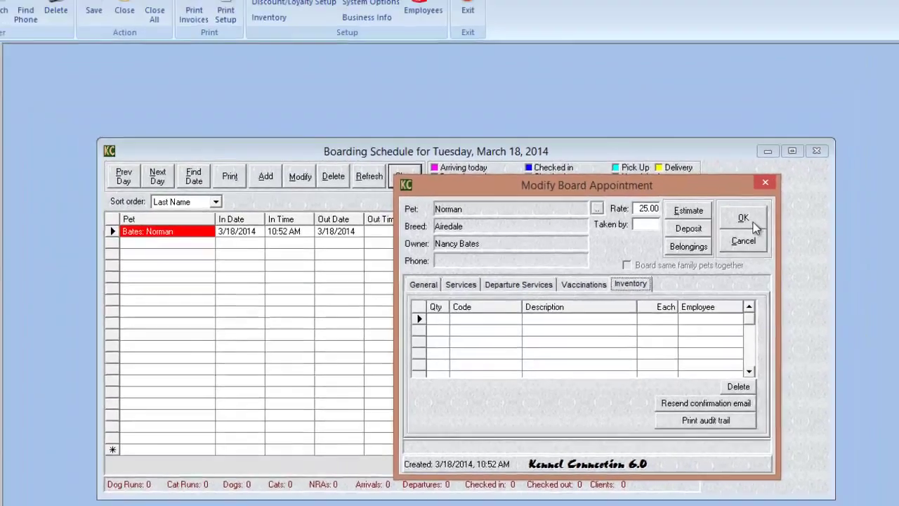
{"action": "left_click", "coordinate": [739, 134]}
{"action": "left_click", "coordinate": [556, 348]}
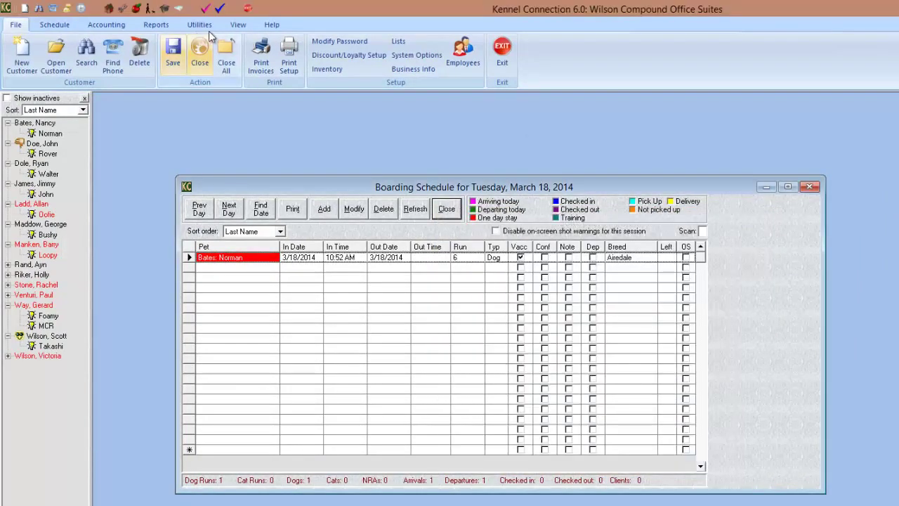
Step: Glance at the available utilities, and close the boarding schedule
{"action": "left_click", "coordinate": [207, 26]}
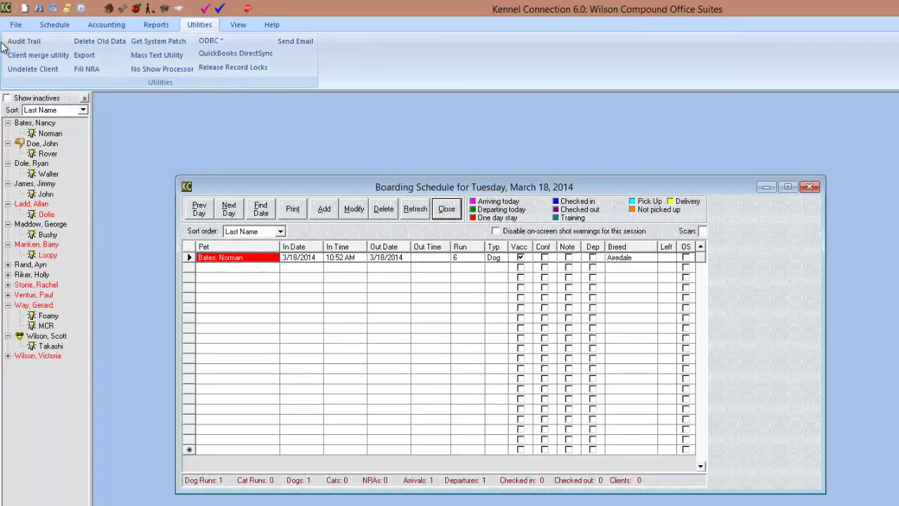
{"action": "left_click", "coordinate": [15, 26]}
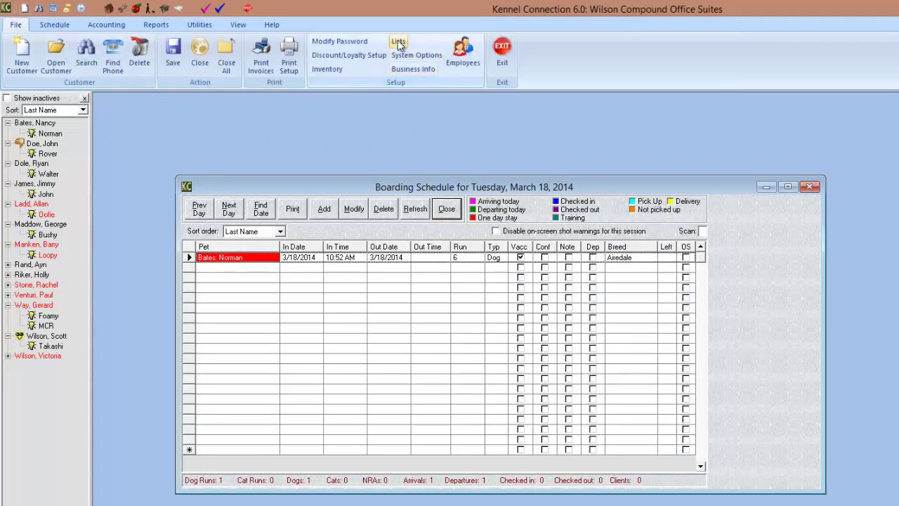
{"action": "left_click", "coordinate": [810, 186]}
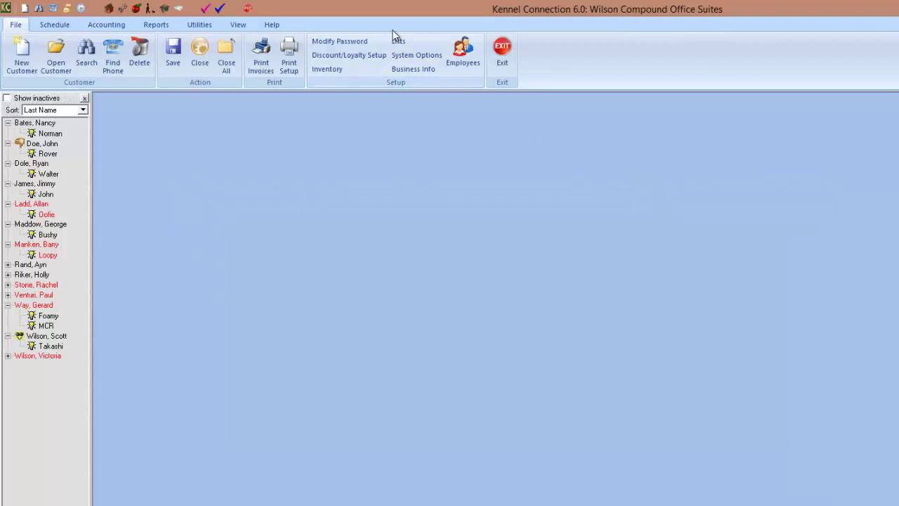
Step: Look through the run sizes and the runs in the setup lists
{"action": "left_click", "coordinate": [399, 42]}
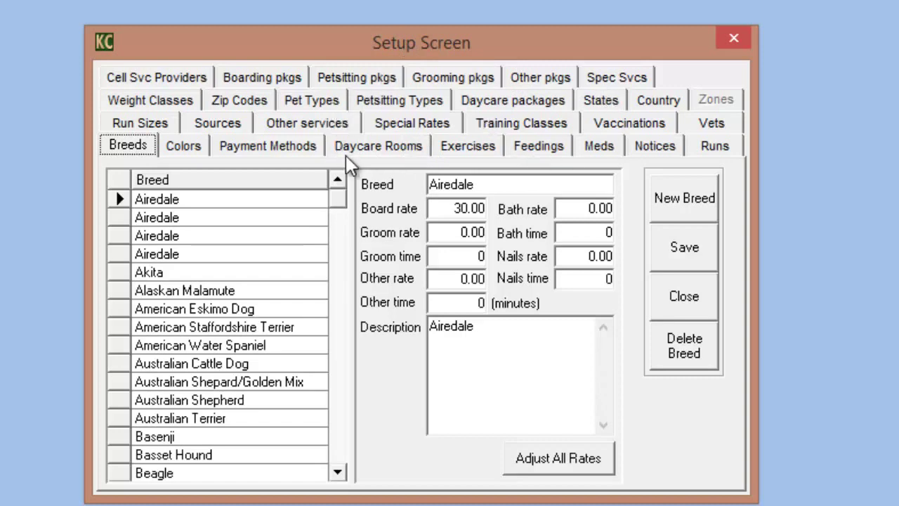
{"action": "left_click", "coordinate": [158, 124]}
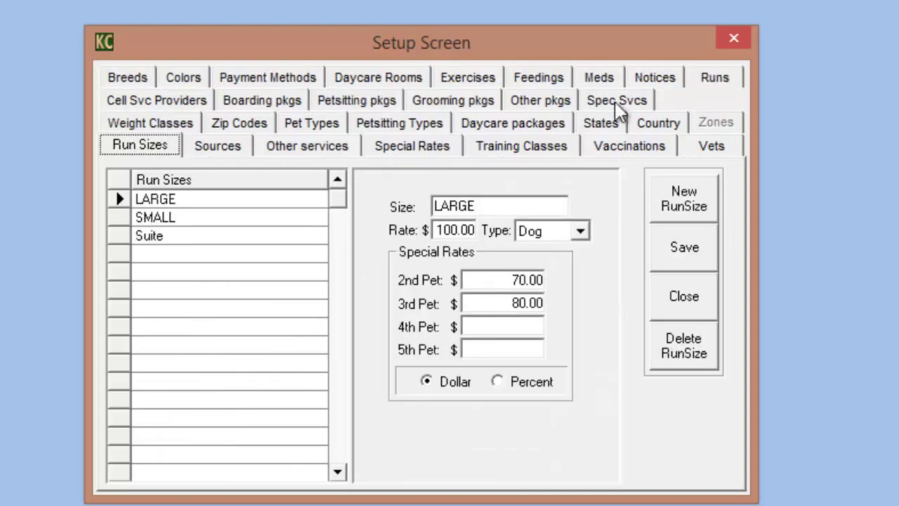
{"action": "left_click", "coordinate": [721, 73]}
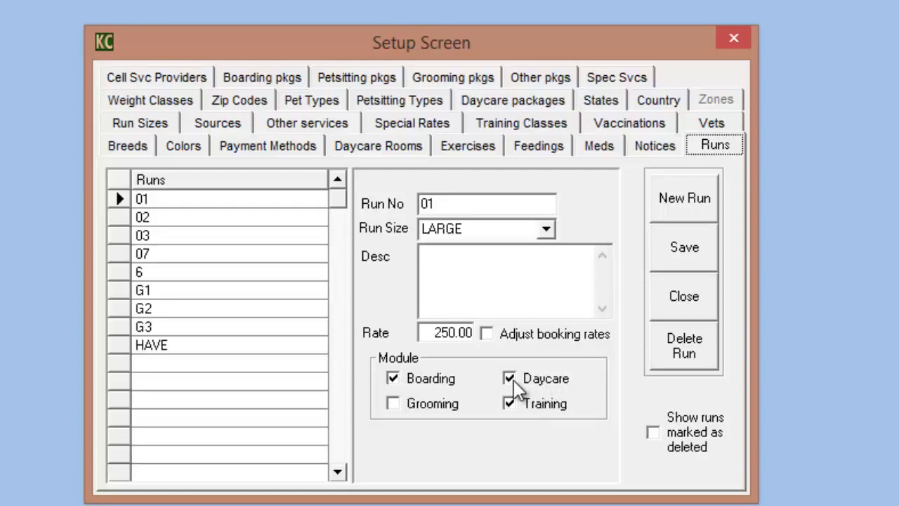
Step: Try disabling the Training module and enabling Grooming for run 01, and close the setup lists without saving
{"action": "left_click", "coordinate": [512, 378]}
{"action": "left_click", "coordinate": [510, 403]}
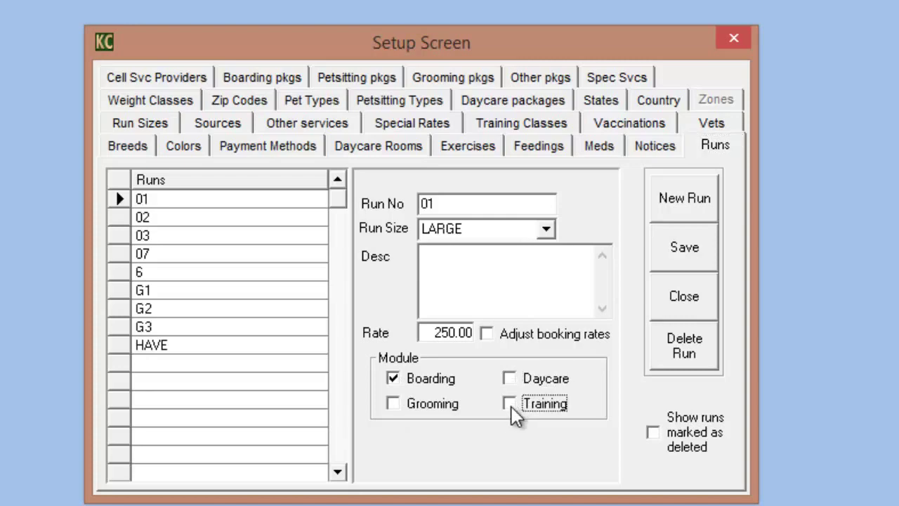
{"action": "left_click", "coordinate": [507, 384]}
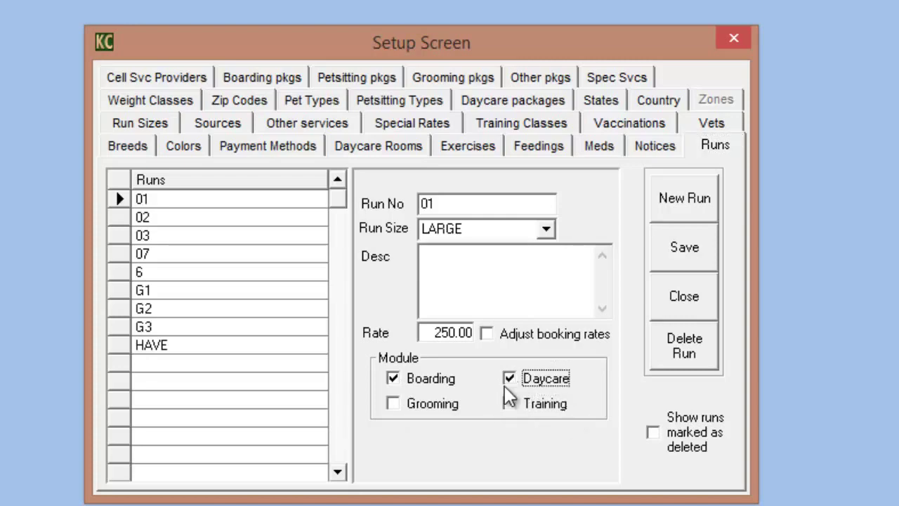
{"action": "left_click", "coordinate": [395, 409]}
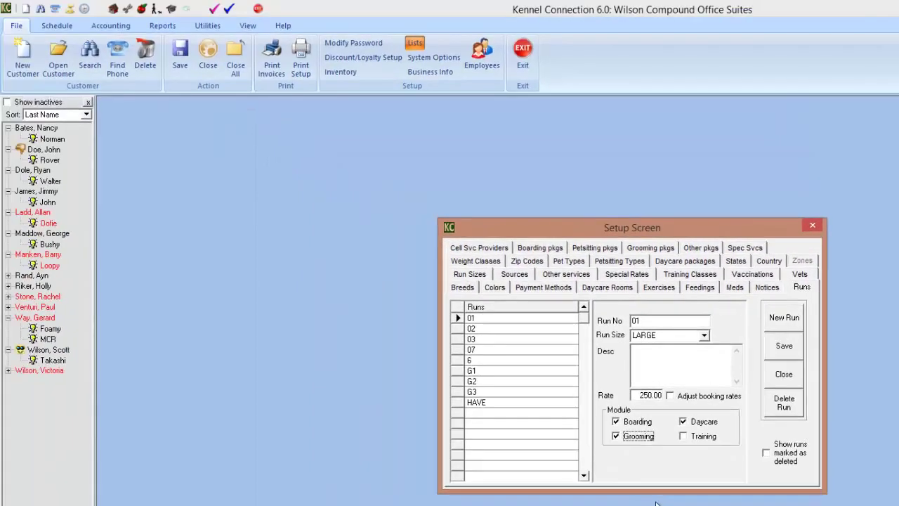
{"action": "left_click", "coordinate": [784, 376]}
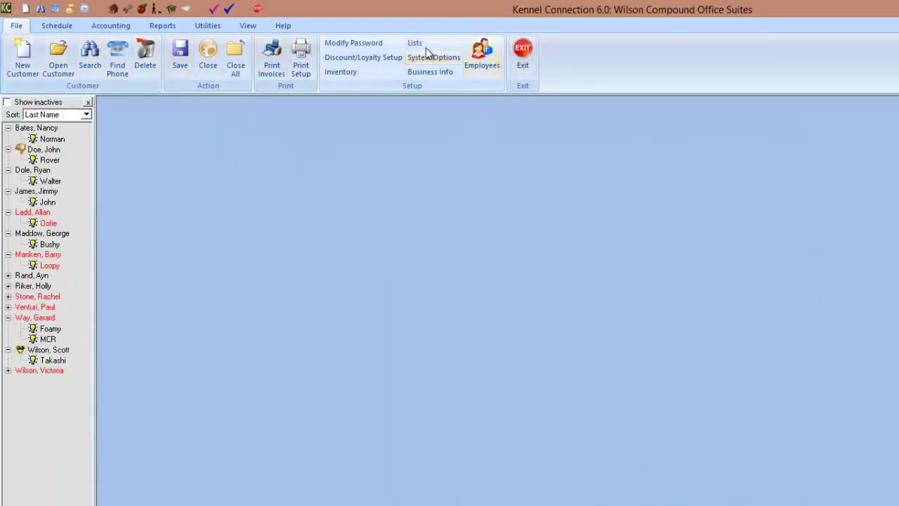
Step: Review the 10DCHDAY and DELIVERY items in the inventory, and close the inventory
{"action": "left_click", "coordinate": [341, 73]}
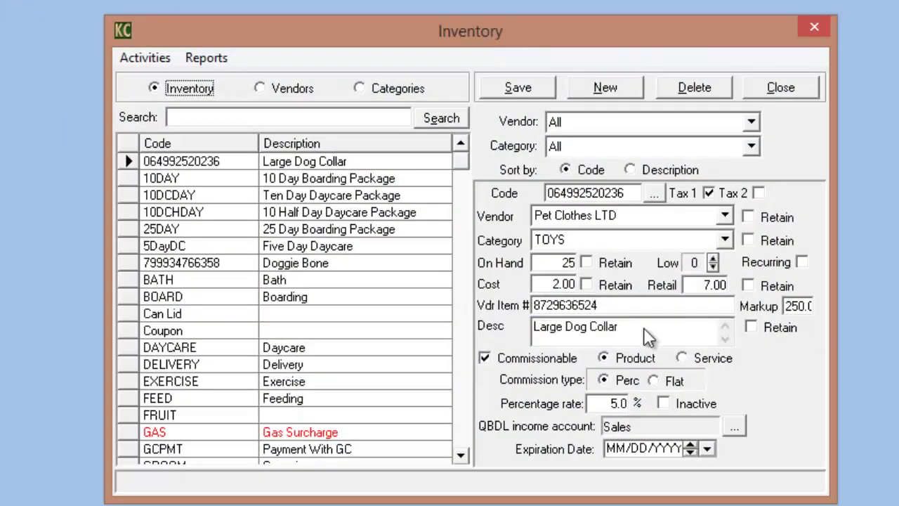
{"action": "left_click", "coordinate": [229, 212]}
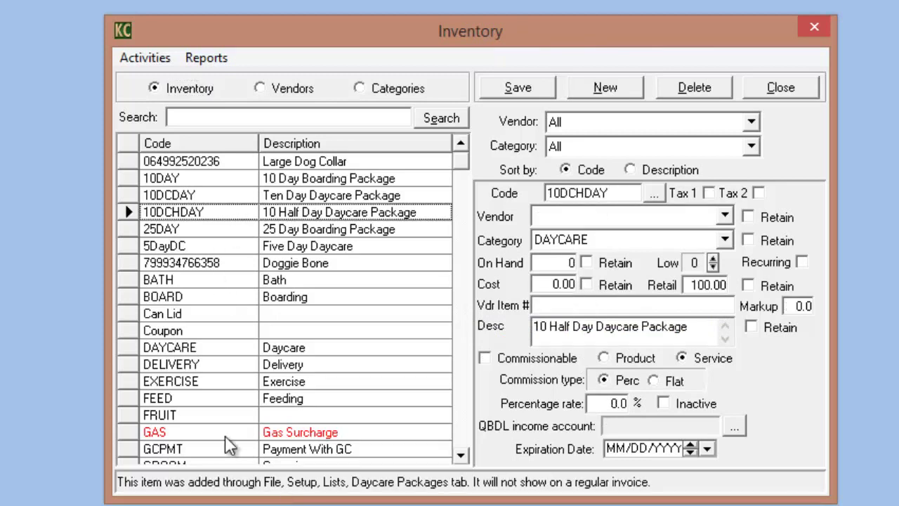
{"action": "left_click", "coordinate": [197, 366]}
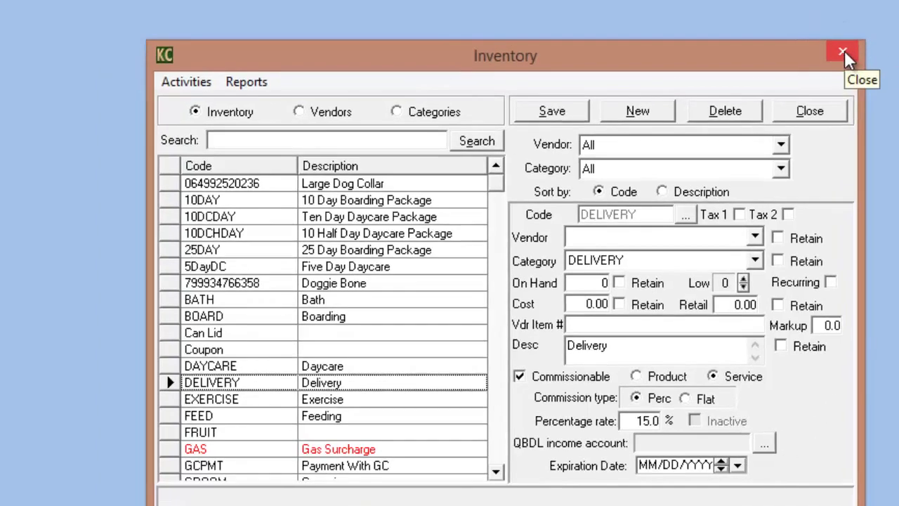
{"action": "left_click", "coordinate": [815, 26]}
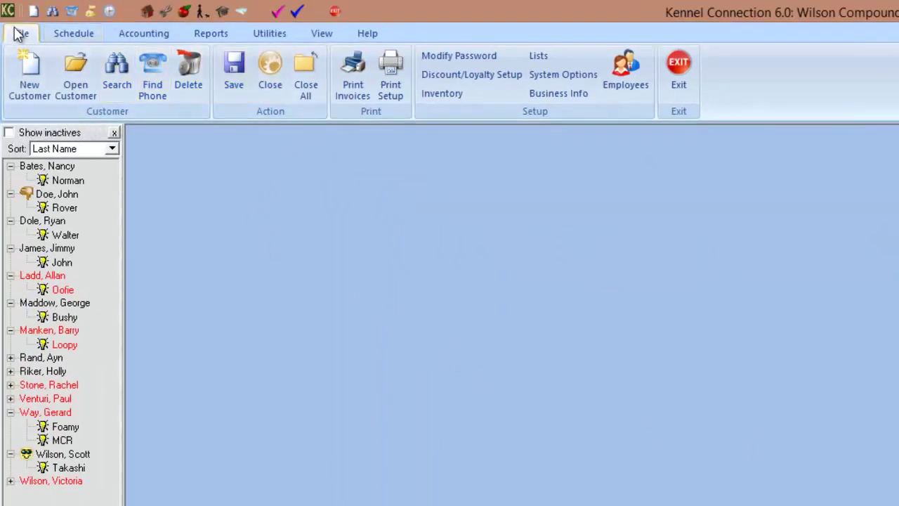
Step: Review the general complete-bill discounts, including Late Charge, Military, Senior Citizen and Christmas Club, and close the discount and loyalty setup
{"action": "left_click", "coordinate": [461, 75]}
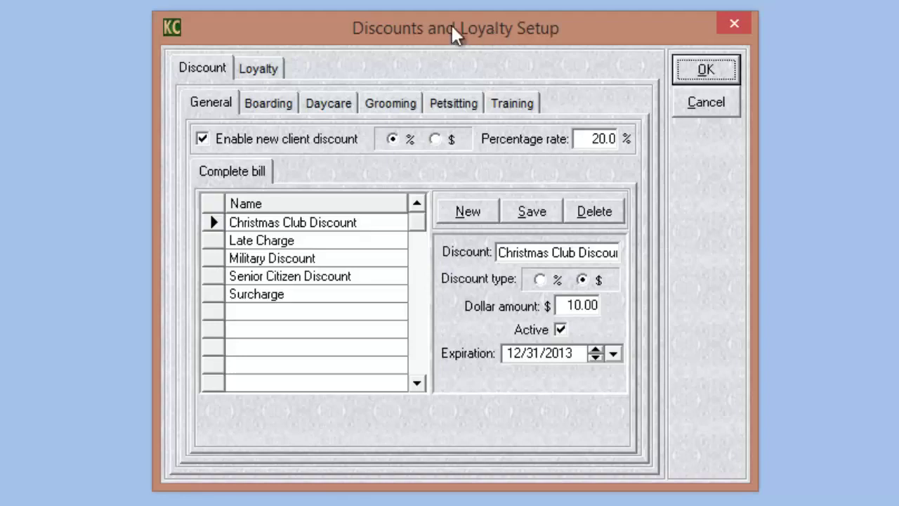
{"action": "left_click", "coordinate": [204, 109]}
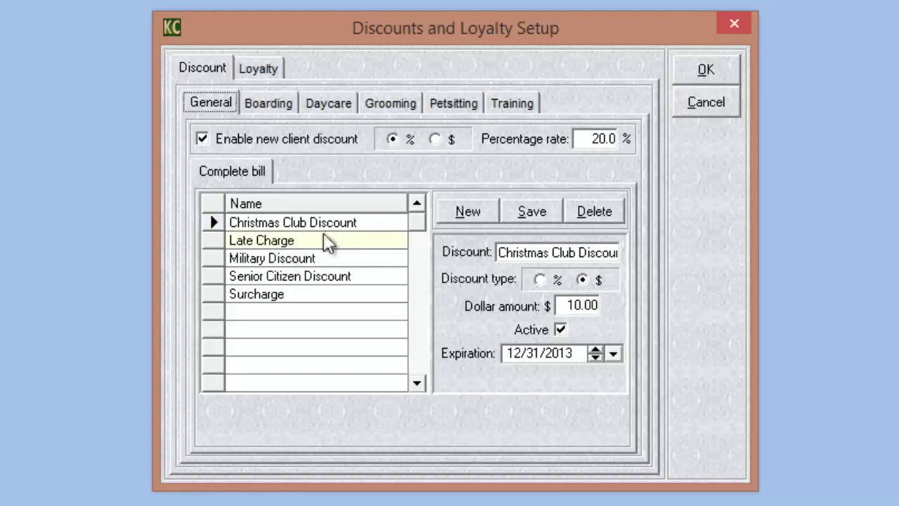
{"action": "left_click", "coordinate": [287, 241]}
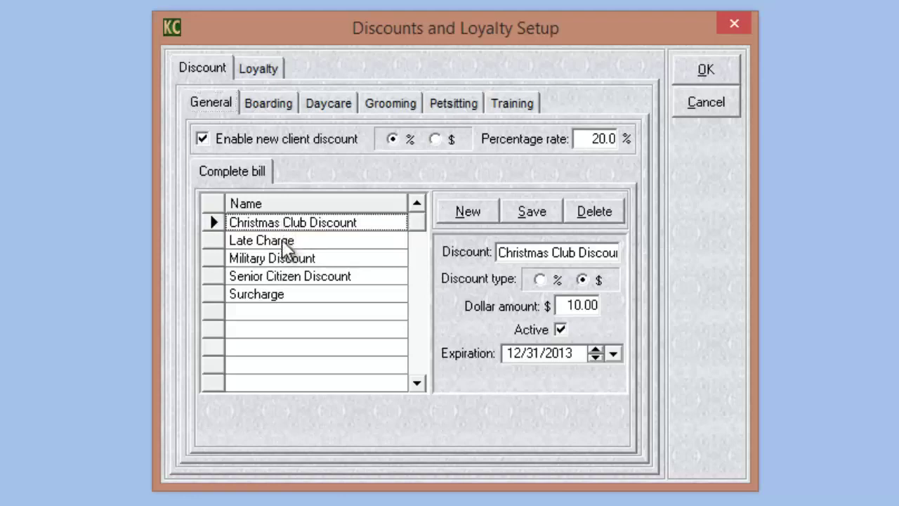
{"action": "left_click", "coordinate": [285, 259]}
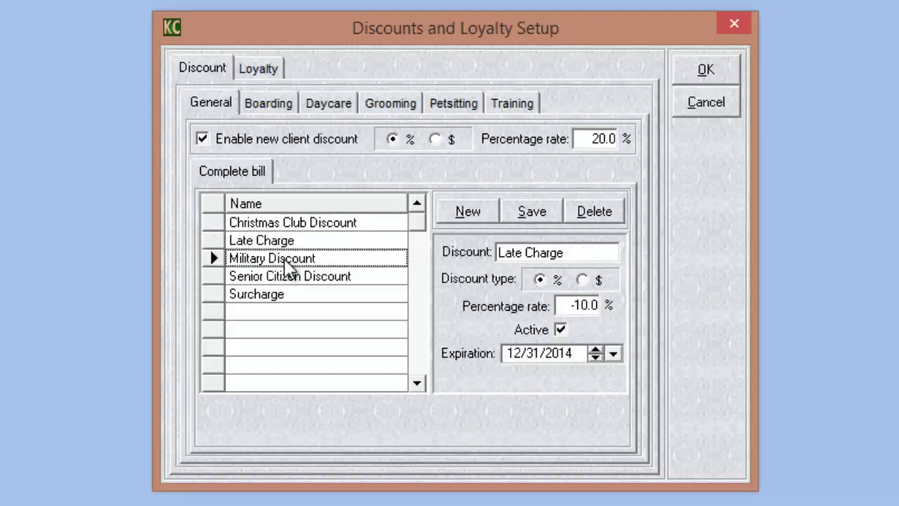
{"action": "left_click", "coordinate": [329, 276]}
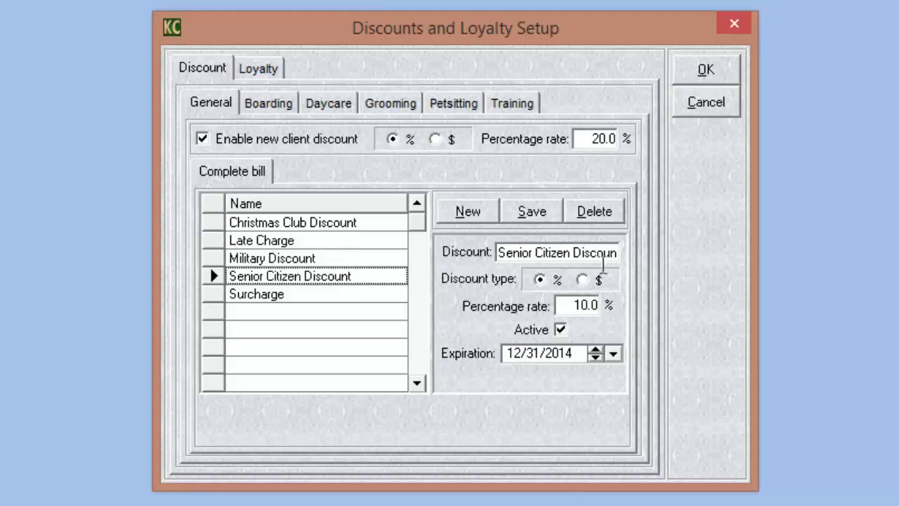
{"action": "left_click", "coordinate": [296, 260]}
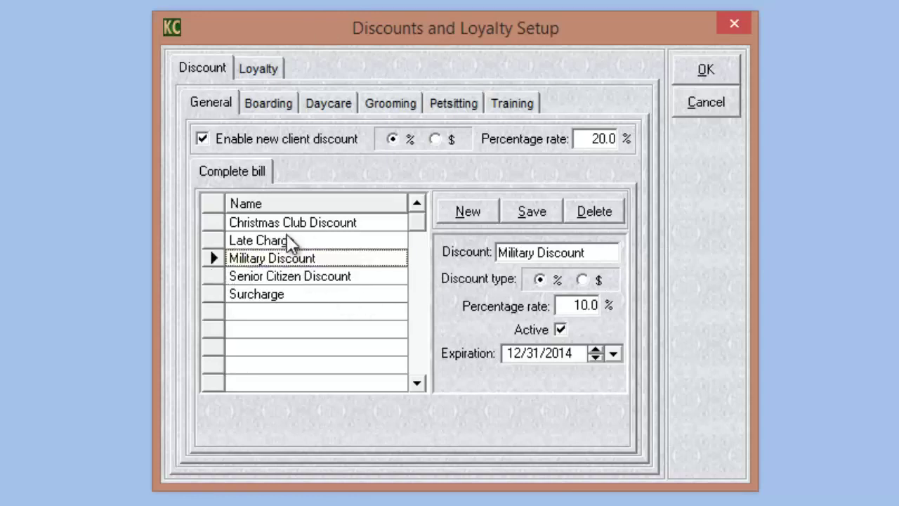
{"action": "left_click", "coordinate": [287, 237]}
{"action": "left_click", "coordinate": [283, 224]}
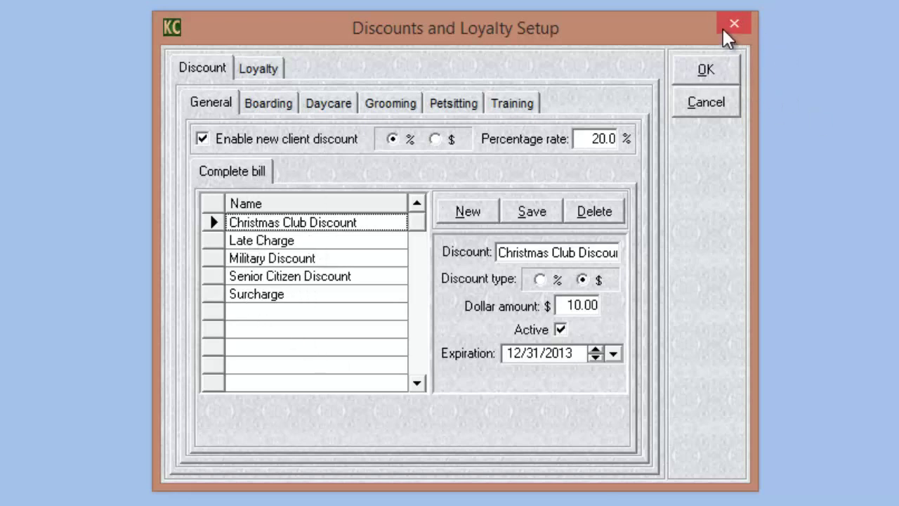
{"action": "left_click", "coordinate": [695, 78]}
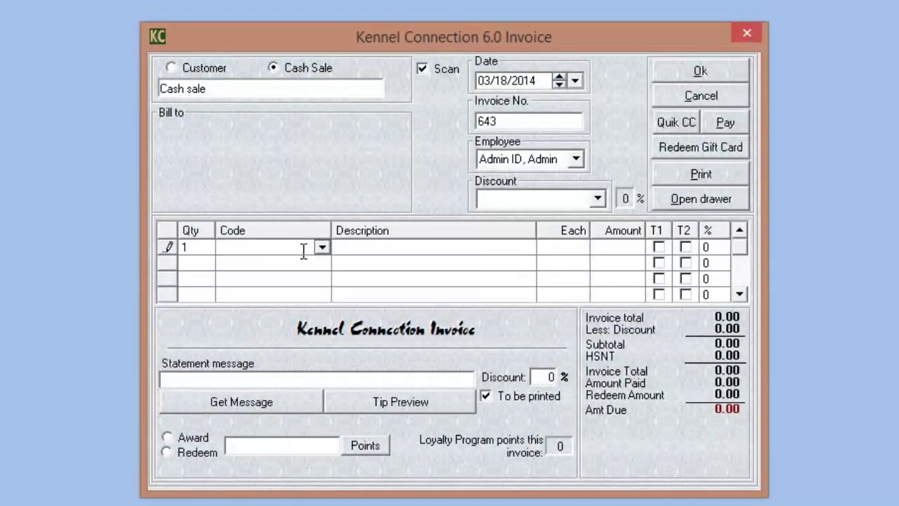
Step: Add one Doggie Bone to the cash sale invoice and dismiss the low stock warning
{"action": "left_click", "coordinate": [321, 247]}
{"action": "left_click", "coordinate": [277, 290]}
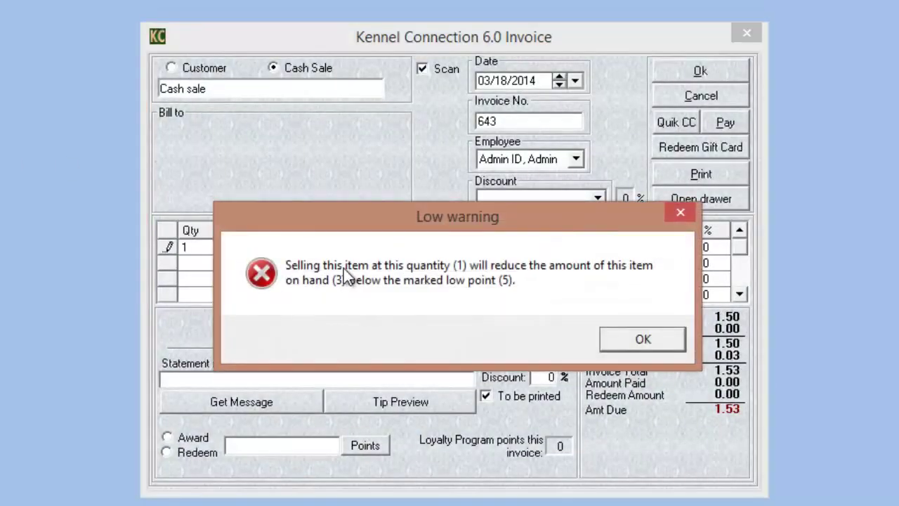
{"action": "left_click", "coordinate": [625, 342]}
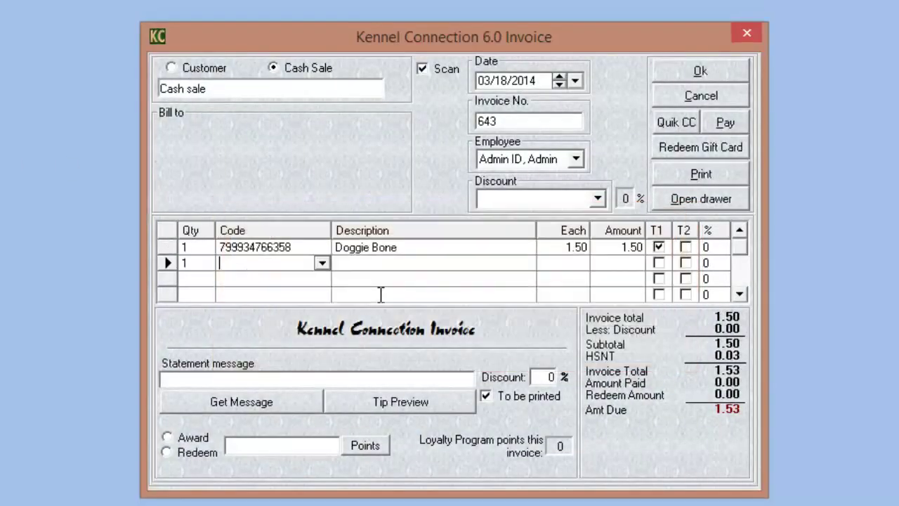
Step: Apply the Military Discount to the cash sale invoice and save the invoice
{"action": "left_click", "coordinate": [597, 197]}
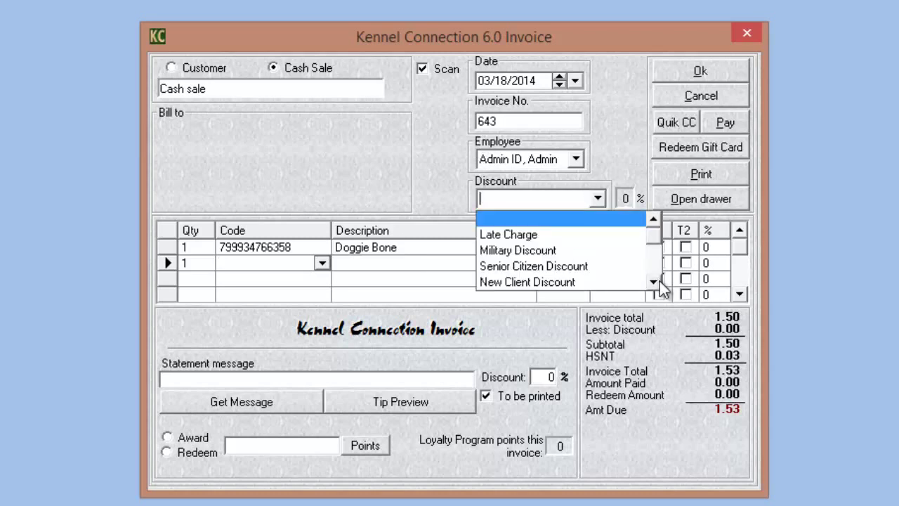
{"action": "left_click", "coordinate": [534, 250]}
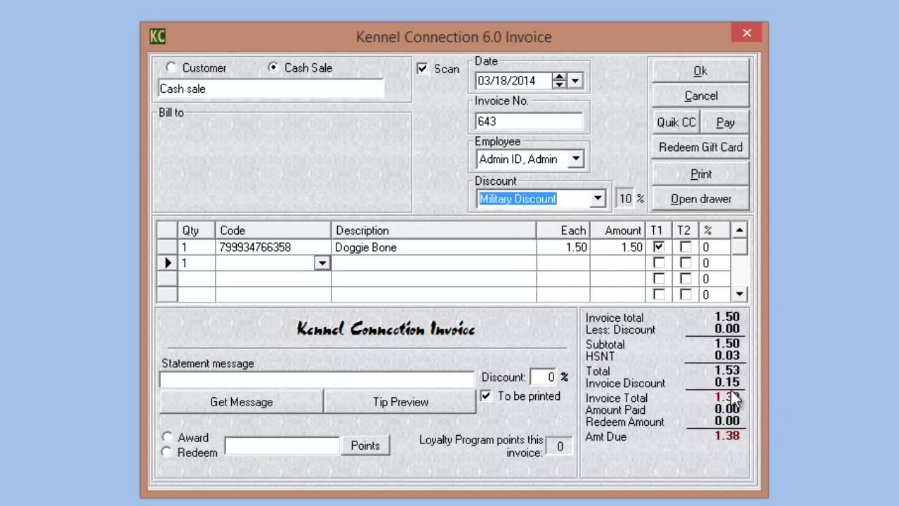
{"action": "left_click", "coordinate": [702, 71]}
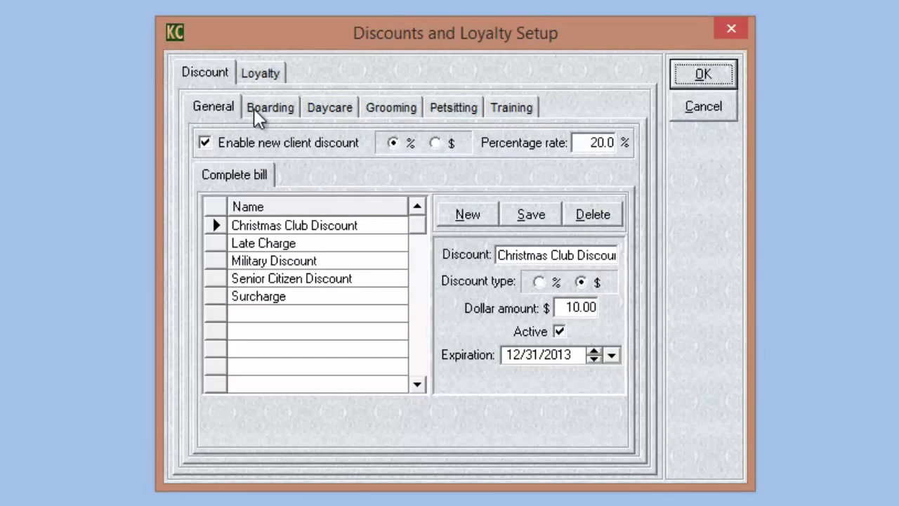
Step: Look through the boarding, daycare, grooming, petsitting and training discount programs in the discount and loyalty setup
{"action": "left_click", "coordinate": [280, 111]}
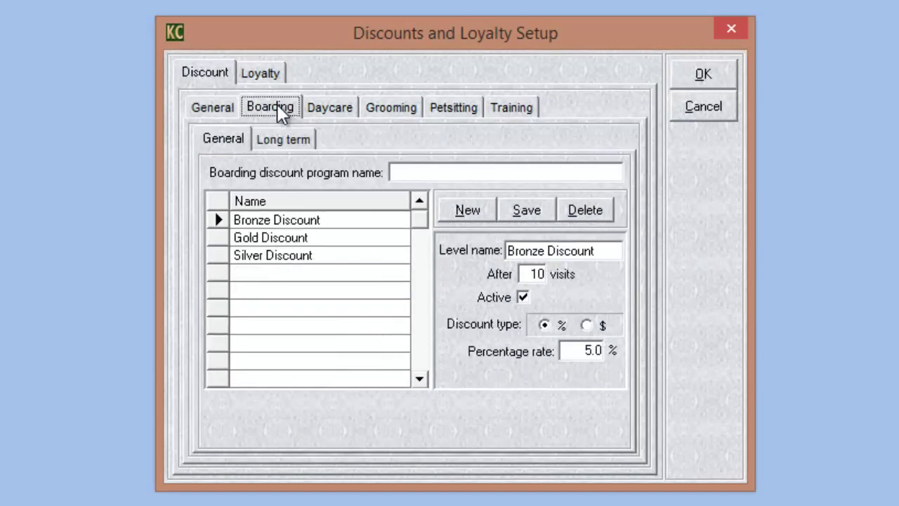
{"action": "left_click", "coordinate": [343, 112]}
{"action": "left_click", "coordinate": [391, 113]}
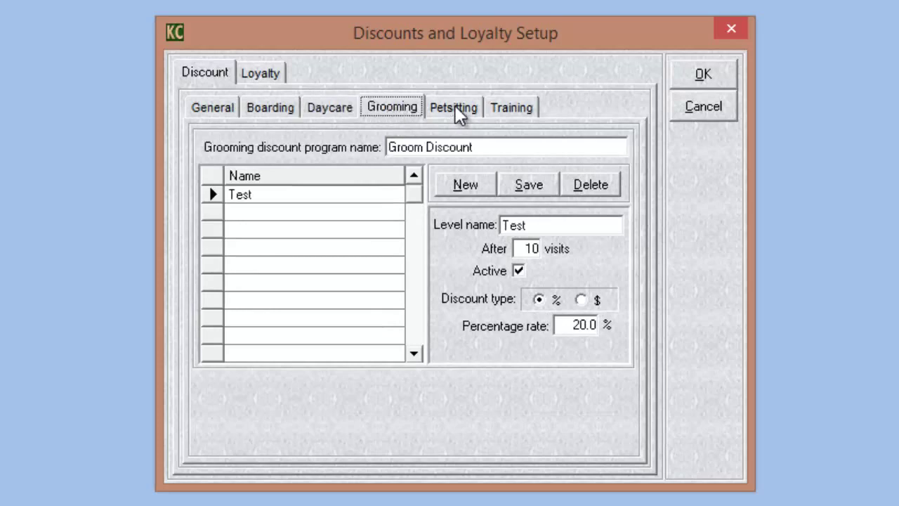
{"action": "left_click", "coordinate": [456, 114]}
{"action": "left_click", "coordinate": [518, 115]}
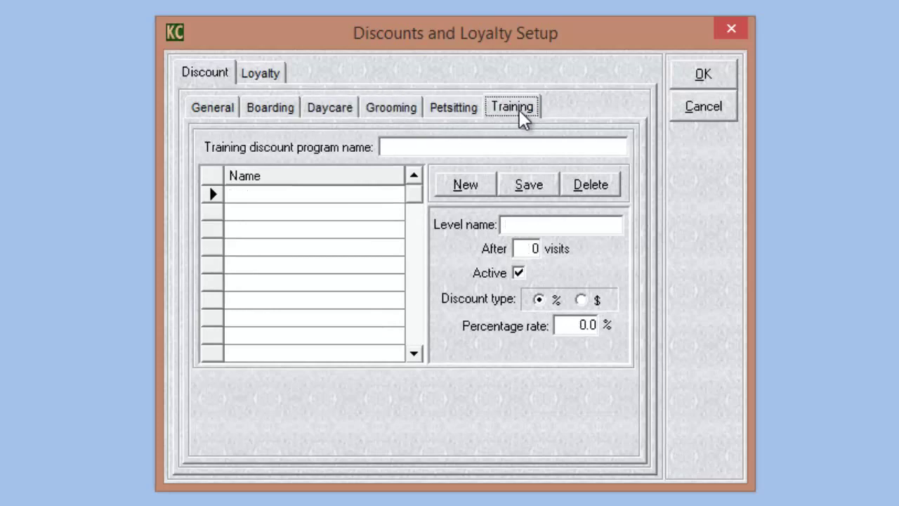
Step: Review the visit thresholds and rates of the Bronze, Silver and Gold boarding discount levels
{"action": "left_click", "coordinate": [278, 112]}
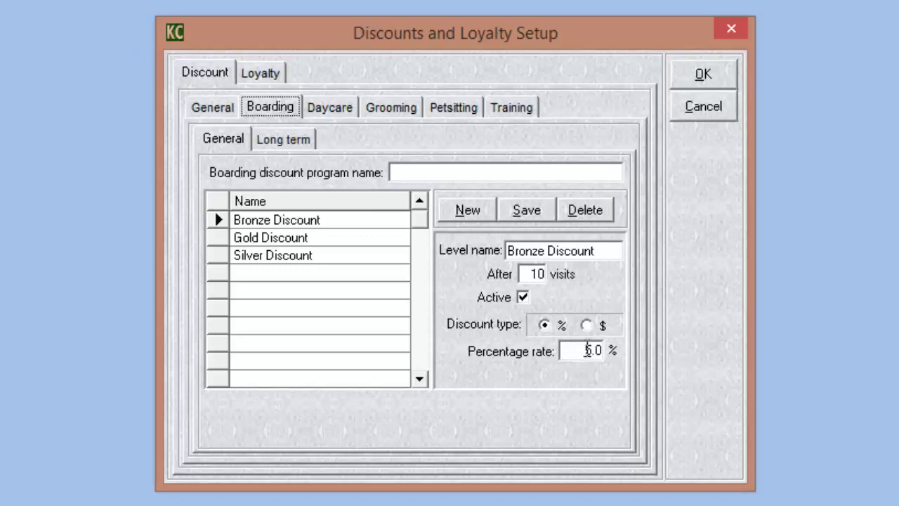
{"action": "left_click", "coordinate": [273, 257]}
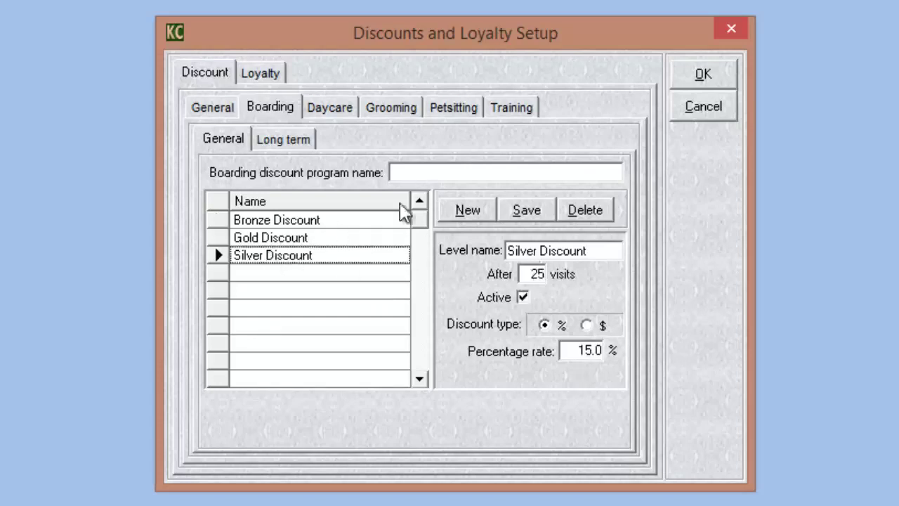
{"action": "left_click", "coordinate": [344, 239]}
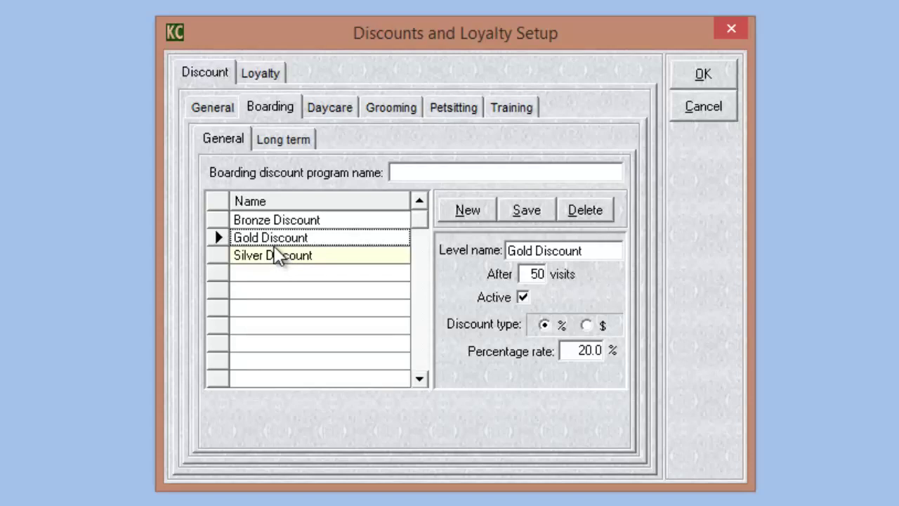
Step: Check the daycare, grooming, petsitting and training discount programs once more
{"action": "left_click", "coordinate": [340, 113]}
{"action": "left_click", "coordinate": [389, 112]}
{"action": "left_click", "coordinate": [457, 113]}
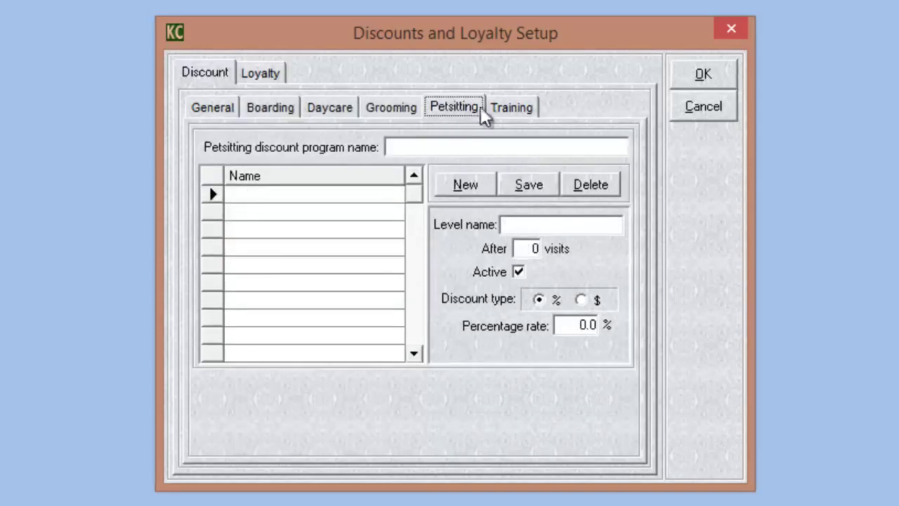
{"action": "left_click", "coordinate": [509, 115]}
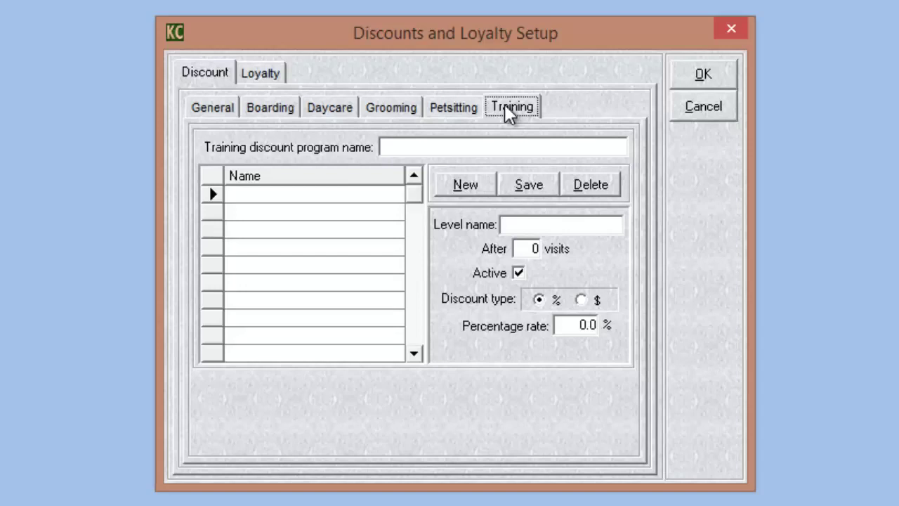
Step: Set the first long term boarding discount to 5% after 10 days
{"action": "left_click", "coordinate": [281, 113]}
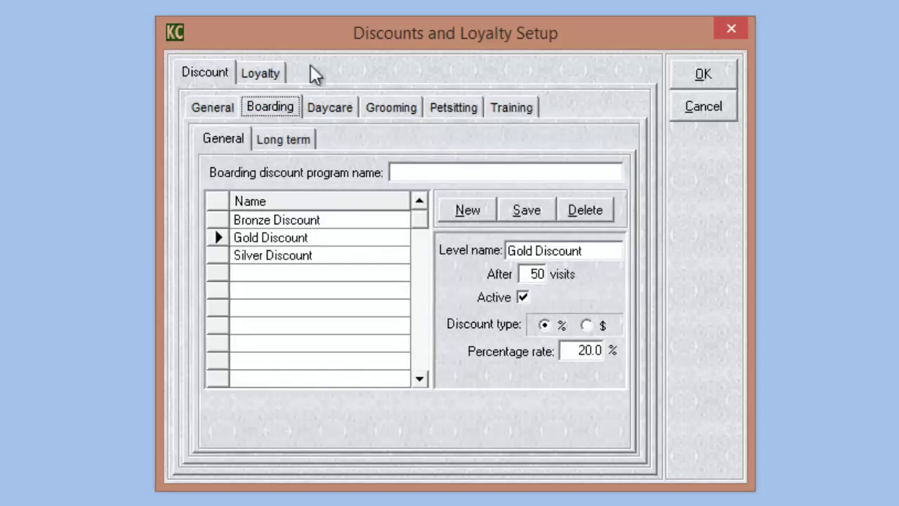
{"action": "left_click", "coordinate": [287, 144]}
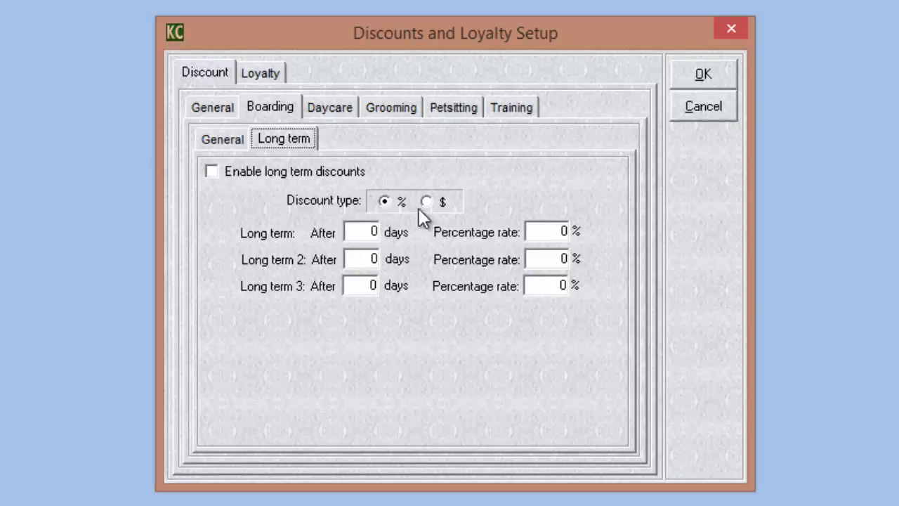
{"action": "left_click", "coordinate": [361, 232]}
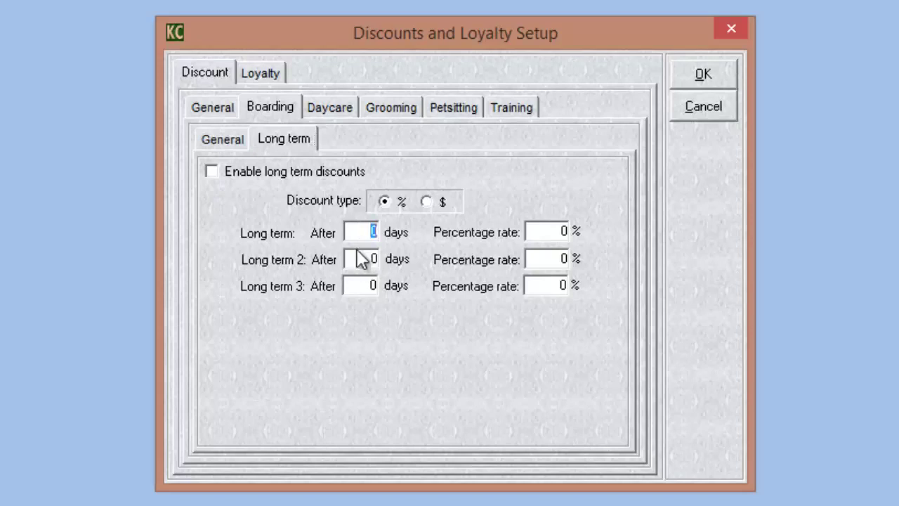
{"action": "type", "text": "10"}
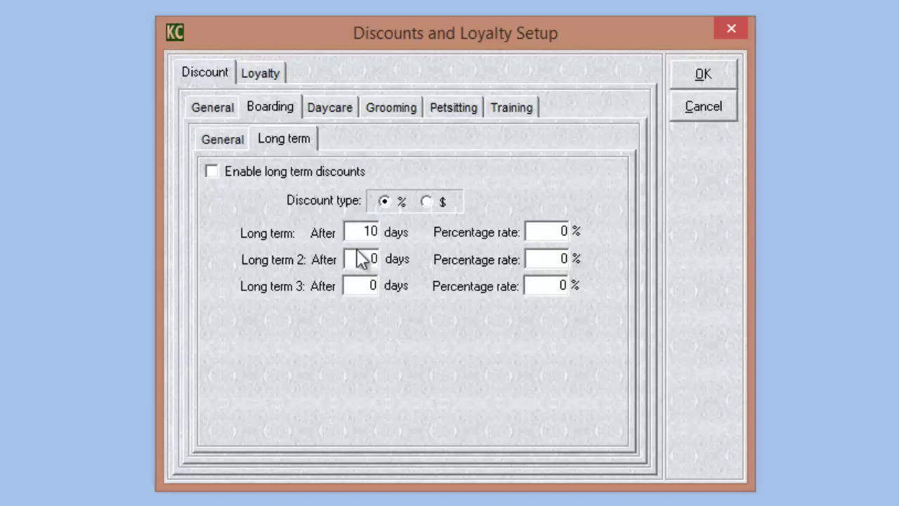
{"action": "left_click", "coordinate": [556, 232]}
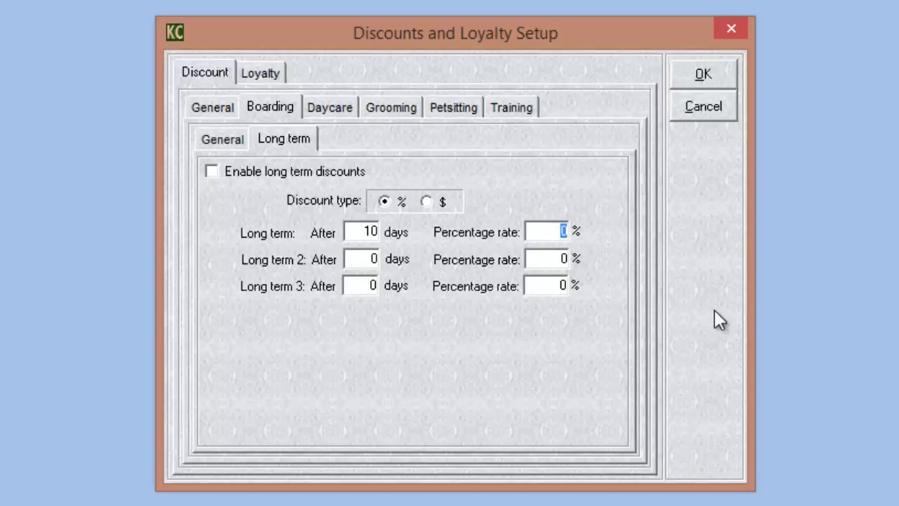
{"action": "type", "text": "5"}
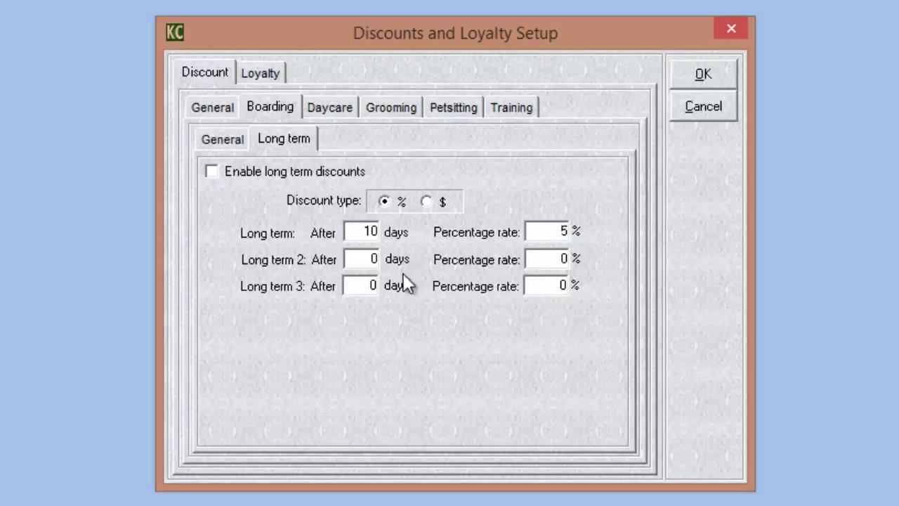
Step: Set the Long term 2 boarding discount to 10% after 20 days
{"action": "left_click", "coordinate": [357, 259]}
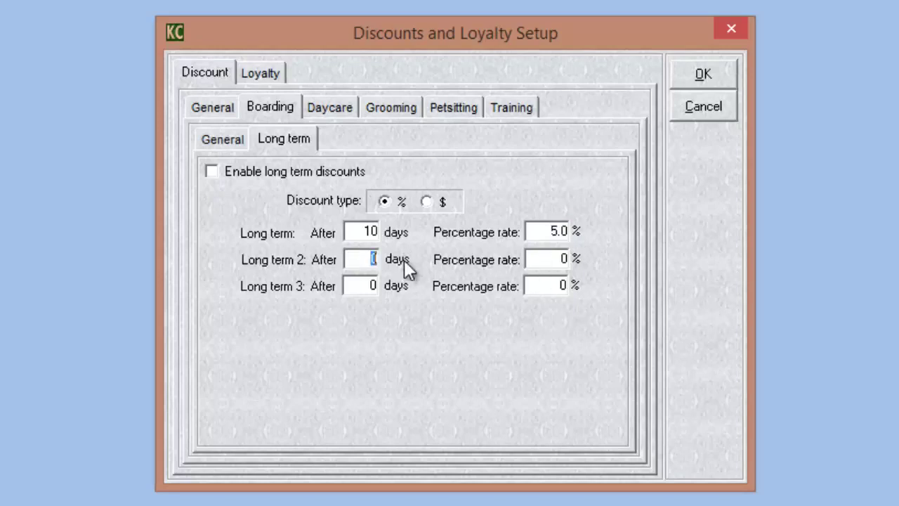
{"action": "type", "text": "20"}
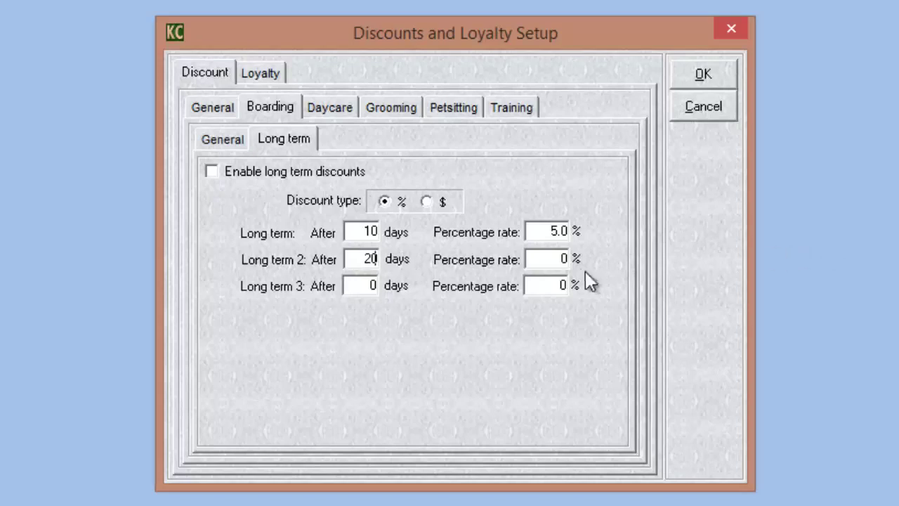
{"action": "left_click", "coordinate": [562, 260]}
{"action": "type", "text": "1"}
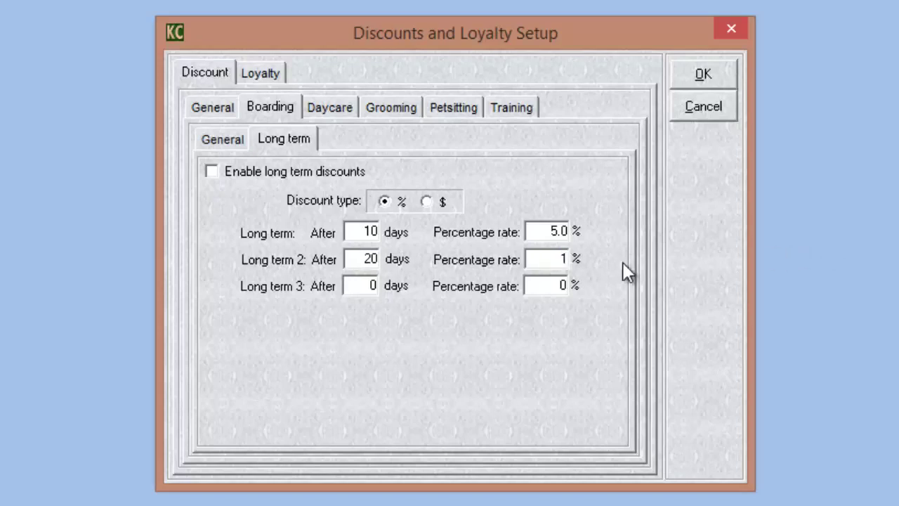
{"action": "type", "text": "0"}
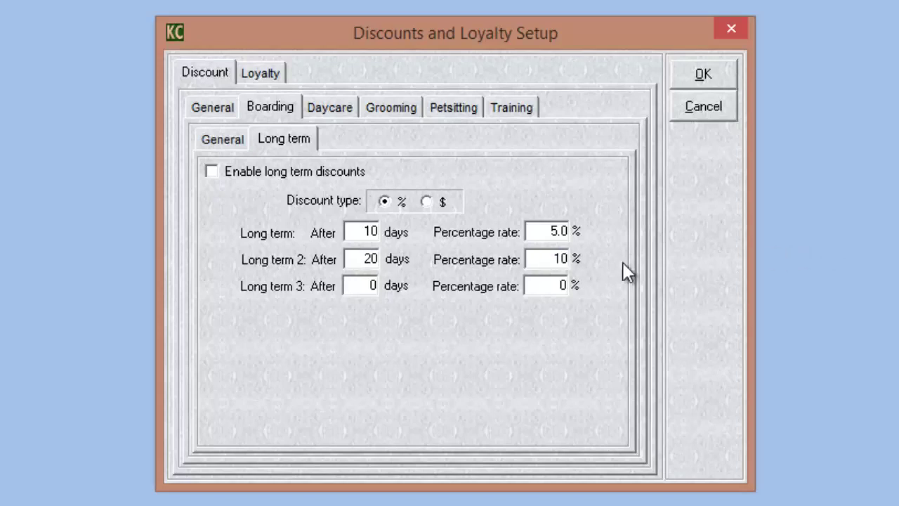
Step: Set the Long term 3 boarding discount to 20% after 30 days
{"action": "left_click", "coordinate": [359, 286]}
{"action": "type", "text": "30"}
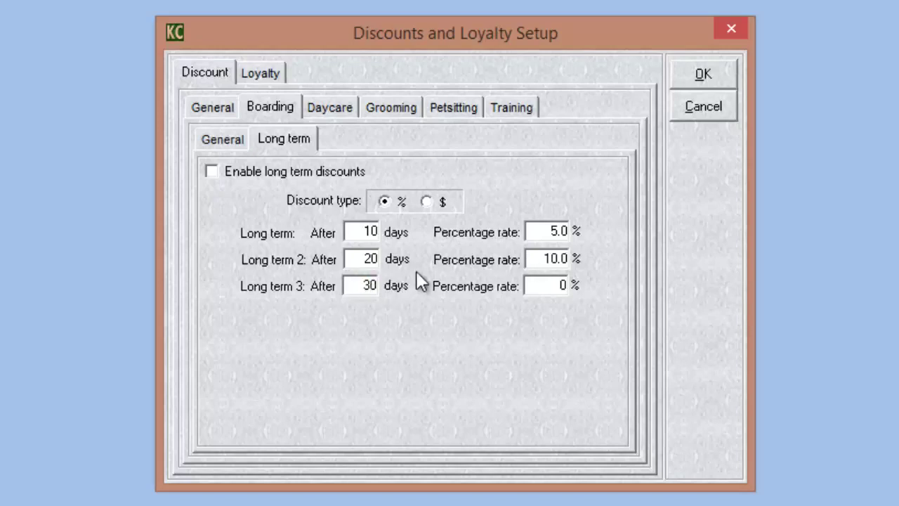
{"action": "left_click", "coordinate": [541, 288]}
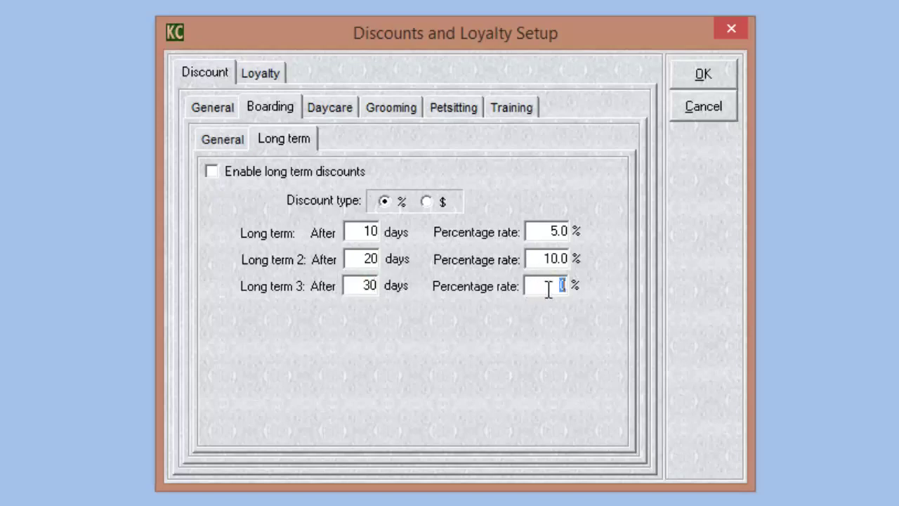
{"action": "type", "text": "20"}
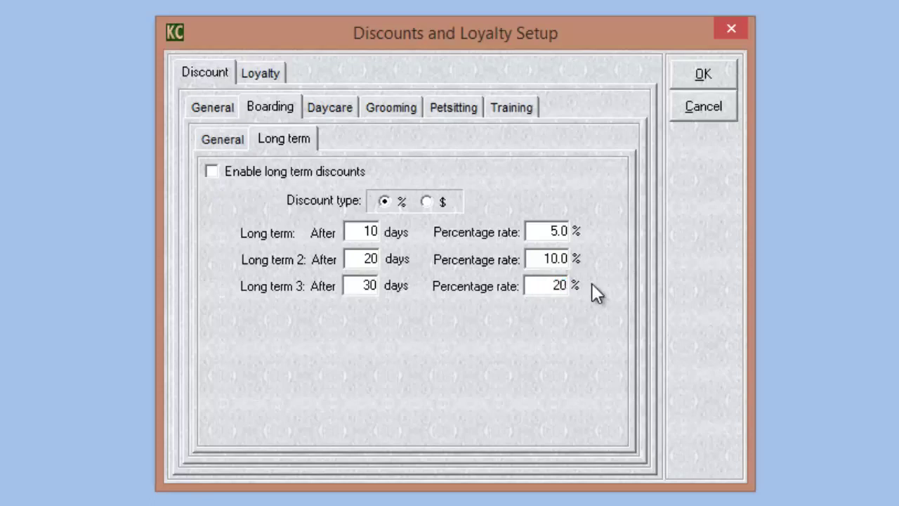
{"action": "left_click", "coordinate": [542, 259]}
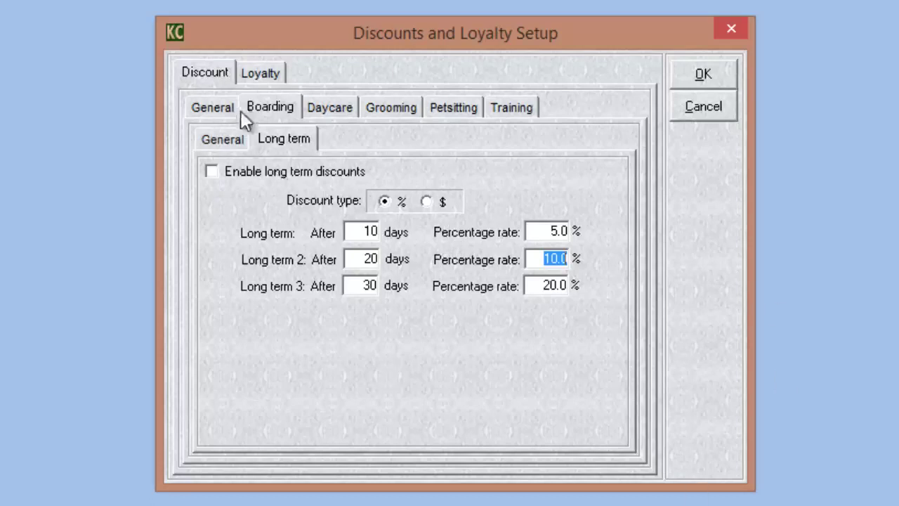
Step: Set the loyalty program's points per dollar to 1
{"action": "left_click", "coordinate": [260, 73]}
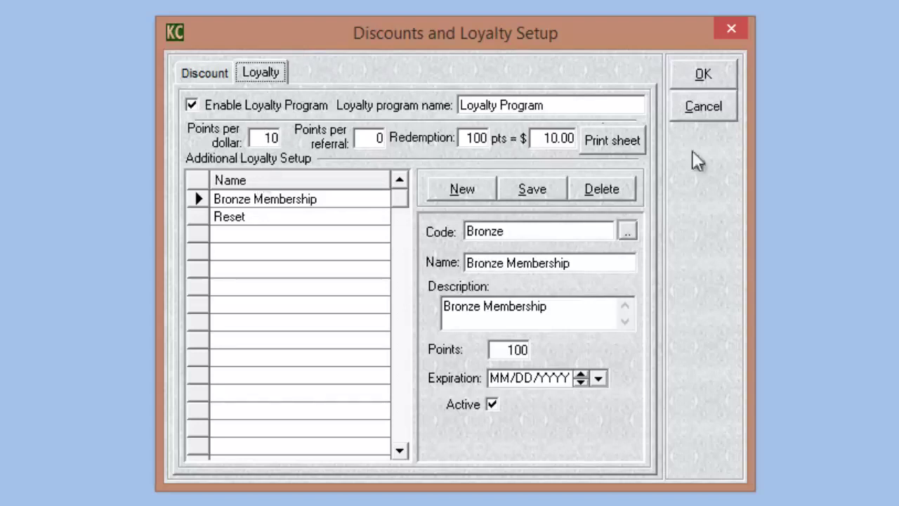
{"action": "double_click", "coordinate": [260, 138]}
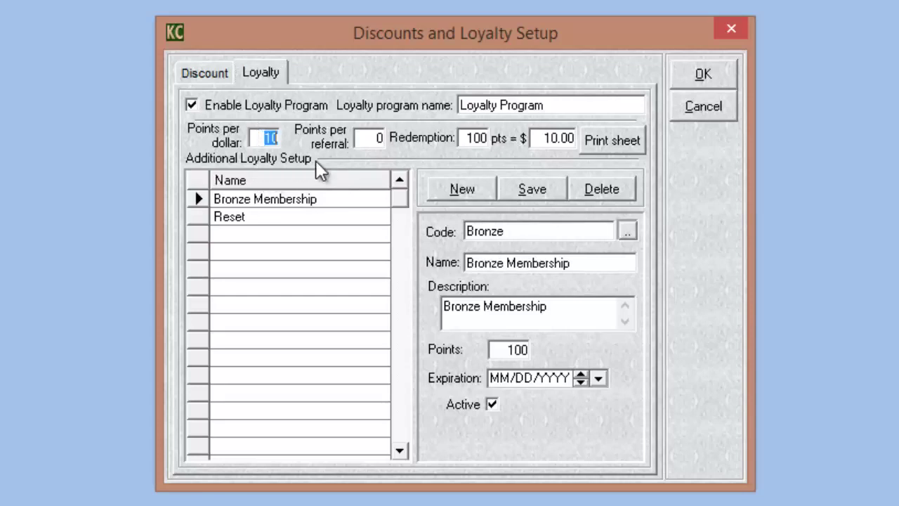
{"action": "type", "text": "1"}
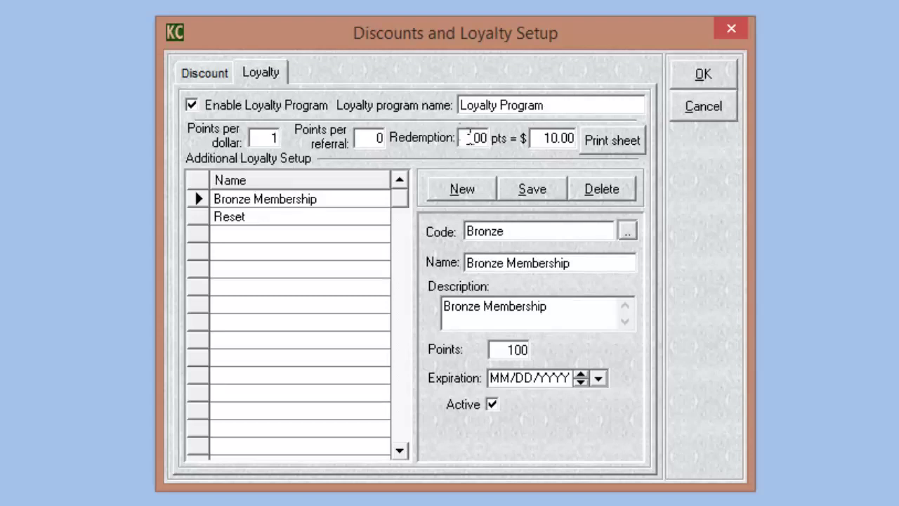
Step: Set the loyalty redemption value for 100 points to $1.00
{"action": "double_click", "coordinate": [470, 138]}
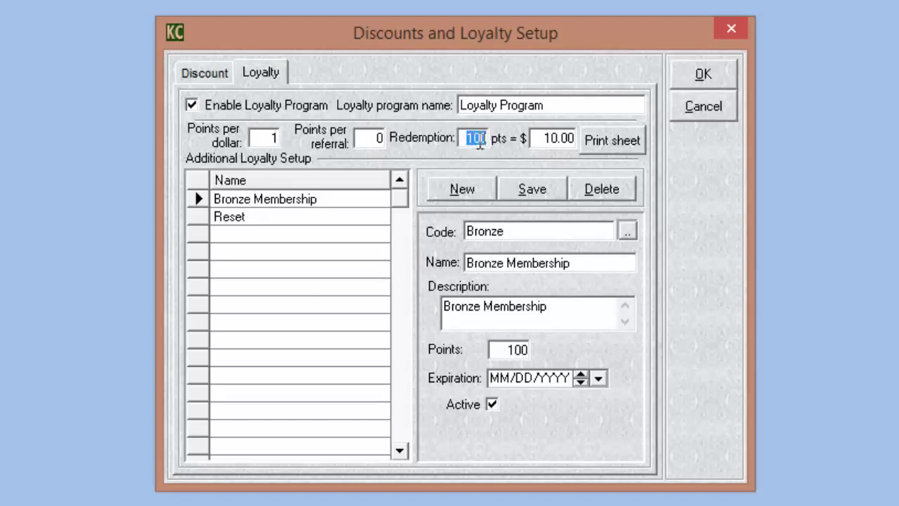
{"action": "left_click_drag", "start_coordinate": [534, 137], "coordinate": [597, 141]}
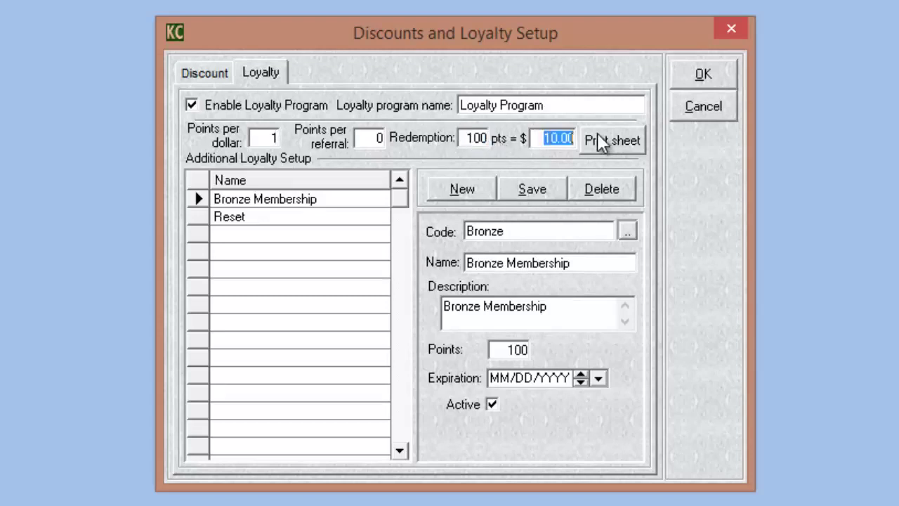
{"action": "type", "text": "1"}
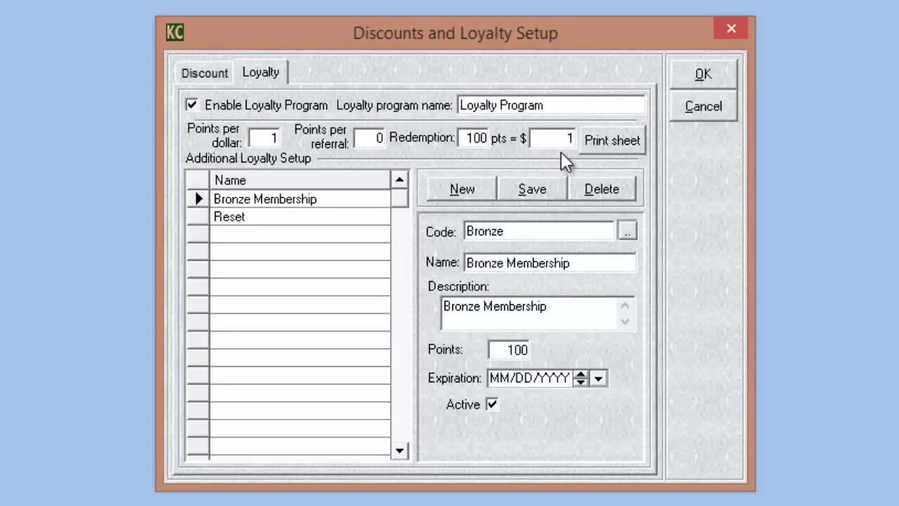
{"action": "left_click", "coordinate": [576, 104]}
{"action": "left_click", "coordinate": [540, 140]}
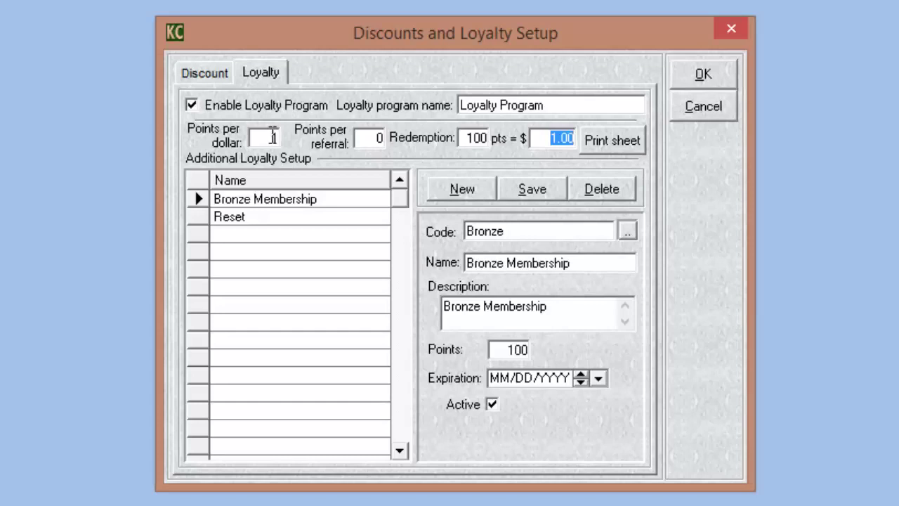
Step: Review the Bronze Membership and Reset entries in the additional loyalty setup and save the discount and loyalty settings
{"action": "left_click", "coordinate": [295, 221]}
{"action": "left_click", "coordinate": [307, 203]}
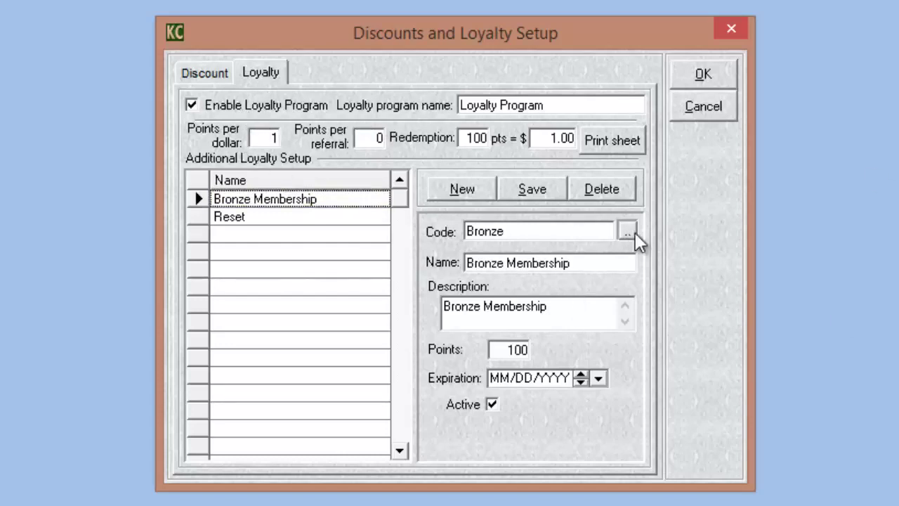
{"action": "left_click", "coordinate": [530, 231]}
{"action": "left_click", "coordinate": [530, 231]}
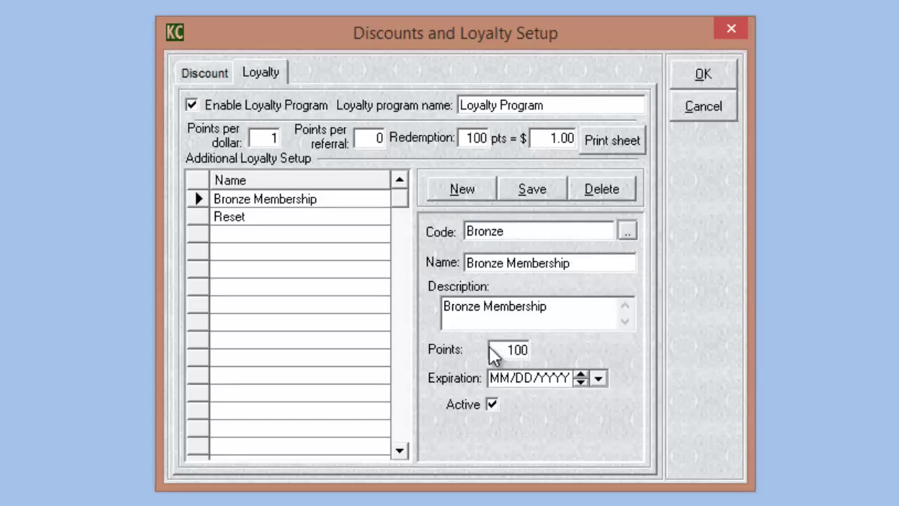
{"action": "left_click", "coordinate": [253, 219]}
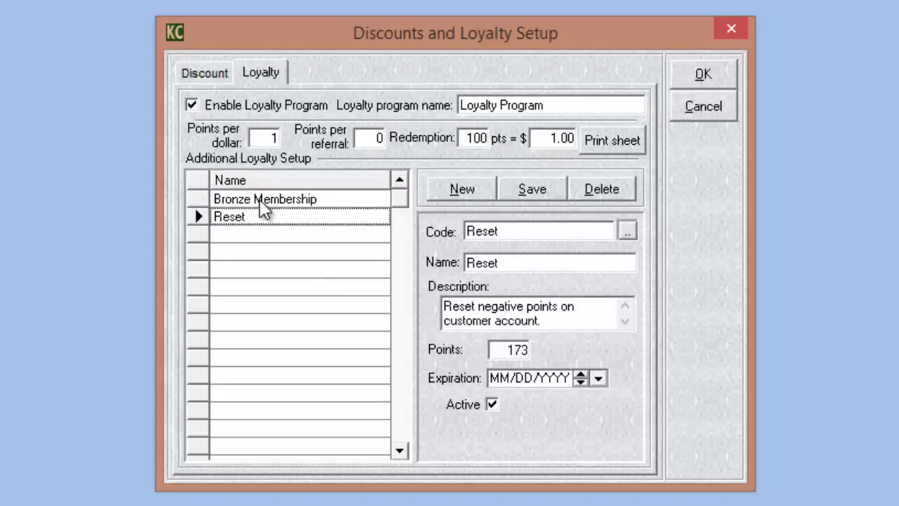
{"action": "left_click", "coordinate": [265, 200]}
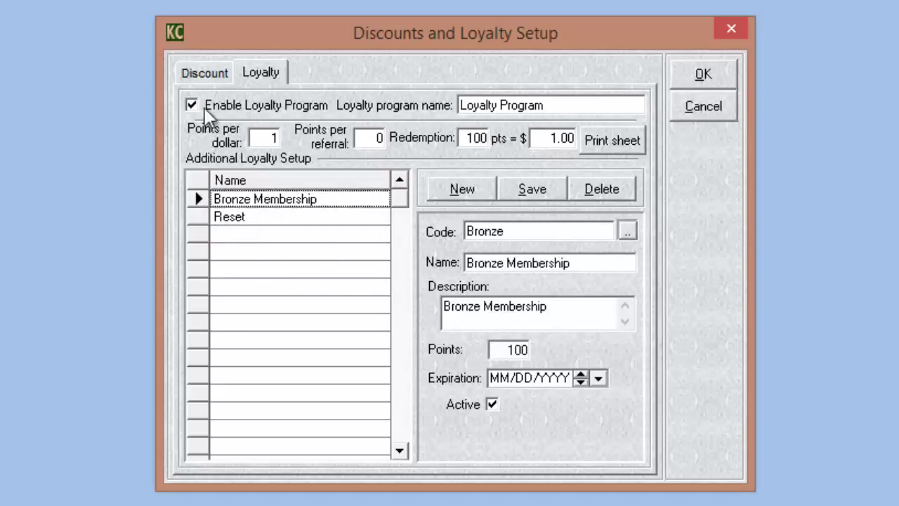
{"action": "left_click", "coordinate": [705, 81]}
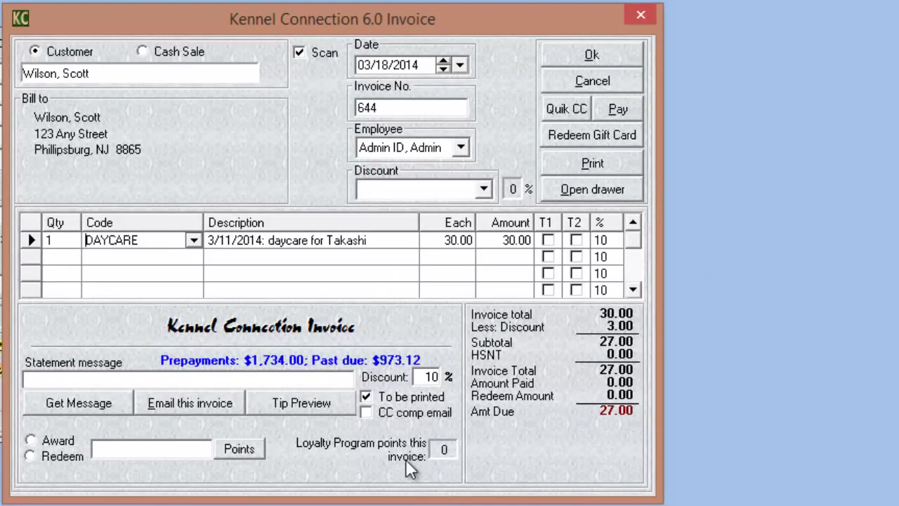
Step: Redeem the customer's available loyalty points against the daycare invoice
{"action": "left_click", "coordinate": [32, 456]}
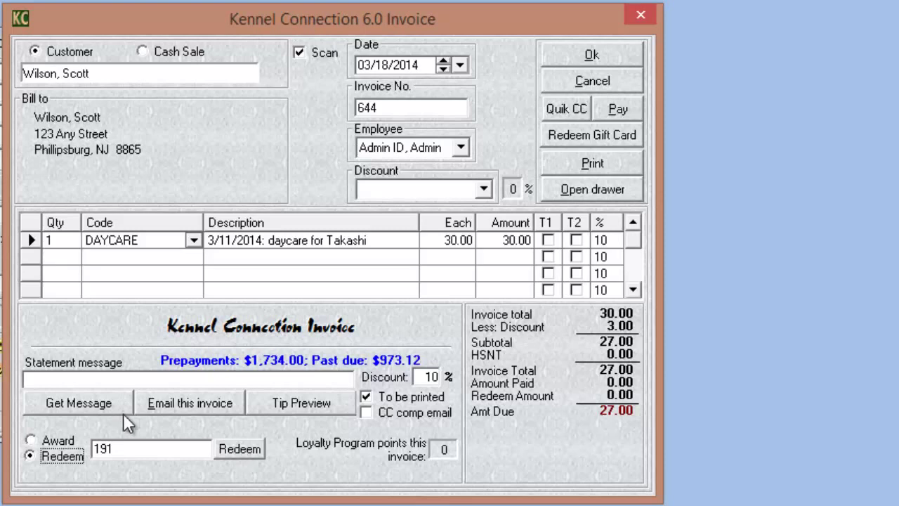
{"action": "left_click", "coordinate": [254, 450]}
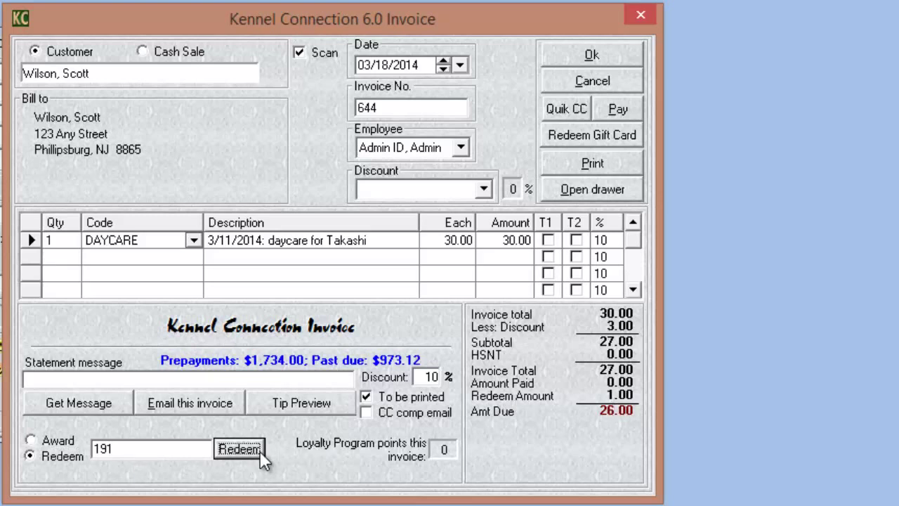
Step: Record a cash payment in full for the first three listed open invoices and save the daycare invoice
{"action": "left_click", "coordinate": [636, 107]}
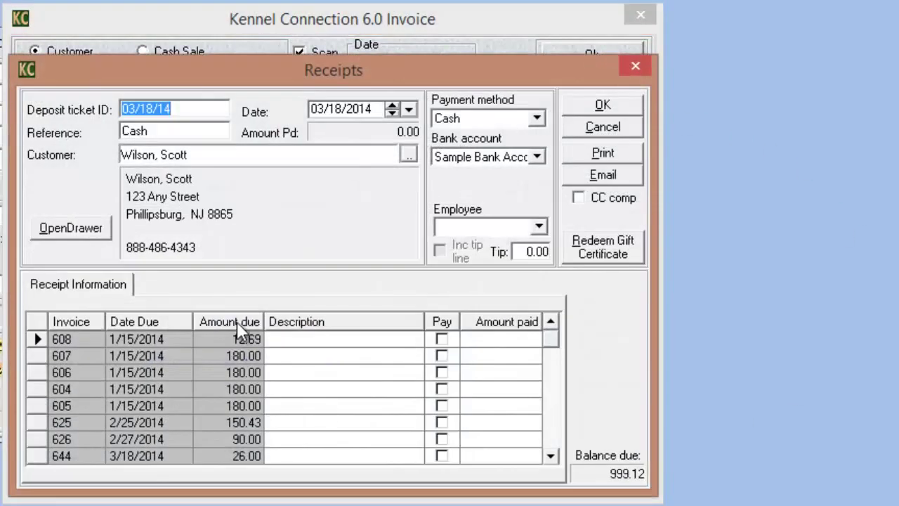
{"action": "left_click", "coordinate": [441, 339]}
{"action": "left_click", "coordinate": [441, 355]}
{"action": "left_click", "coordinate": [441, 372]}
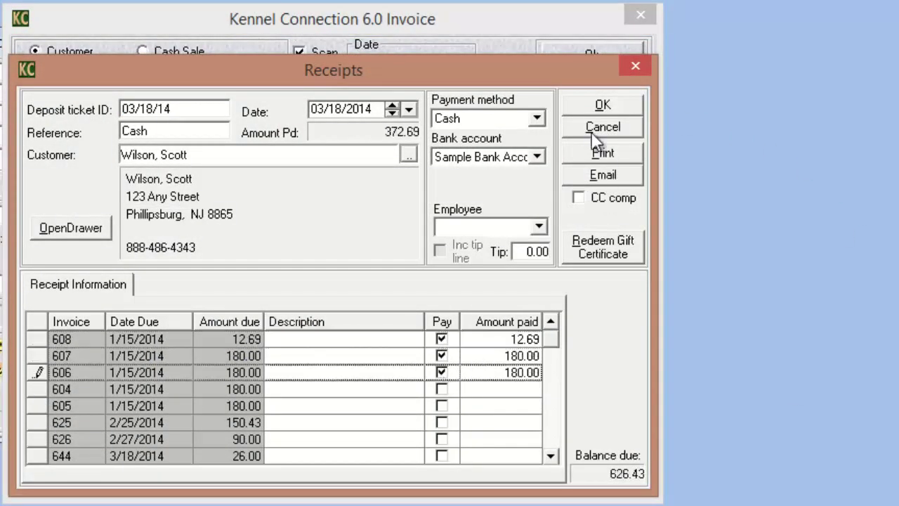
{"action": "left_click", "coordinate": [601, 105]}
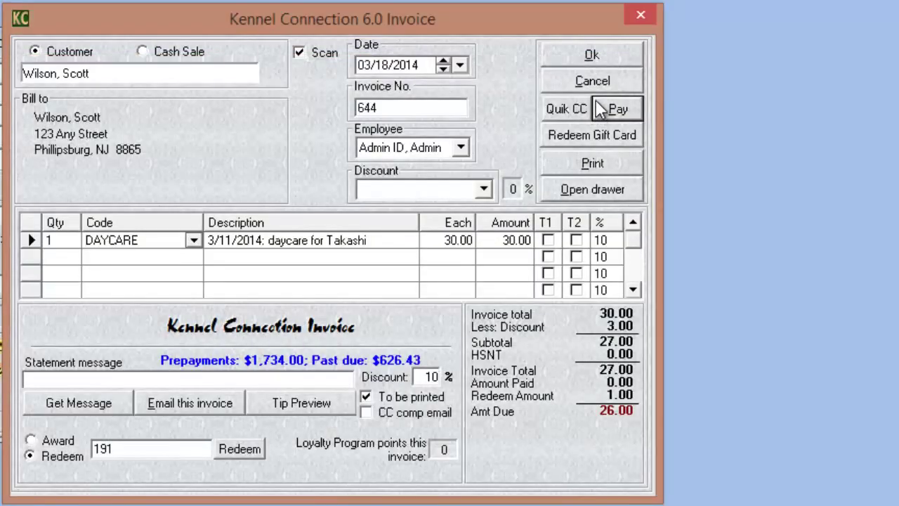
{"action": "left_click", "coordinate": [589, 55]}
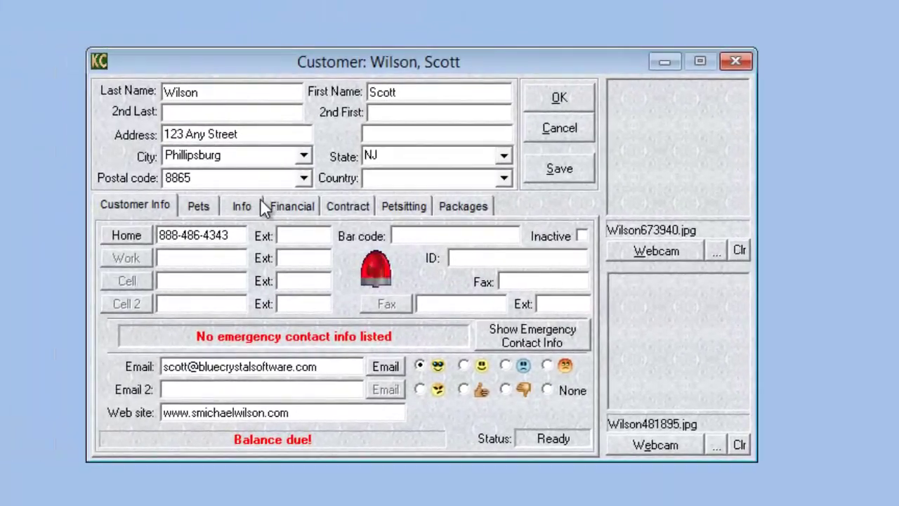
Step: Check the invoice history and loyalty points total in the customer's financial record and close the customer card
{"action": "left_click", "coordinate": [295, 205]}
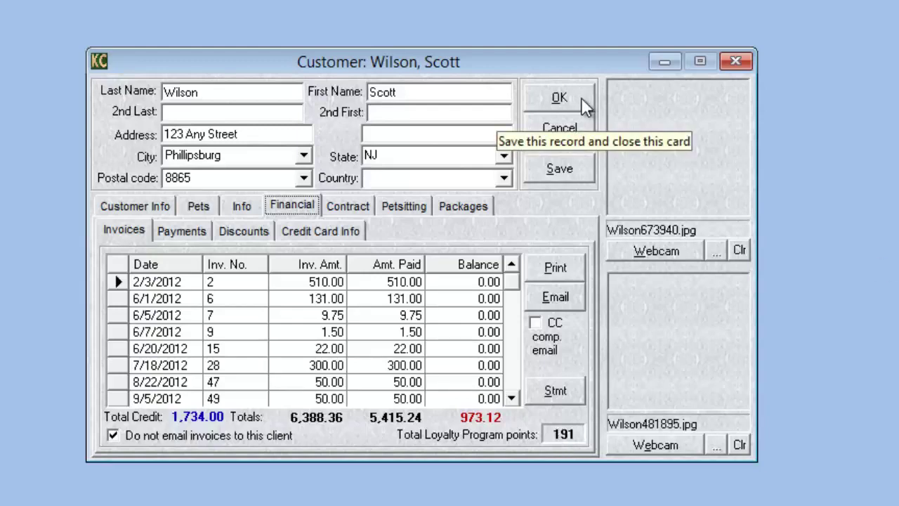
{"action": "left_click", "coordinate": [559, 99]}
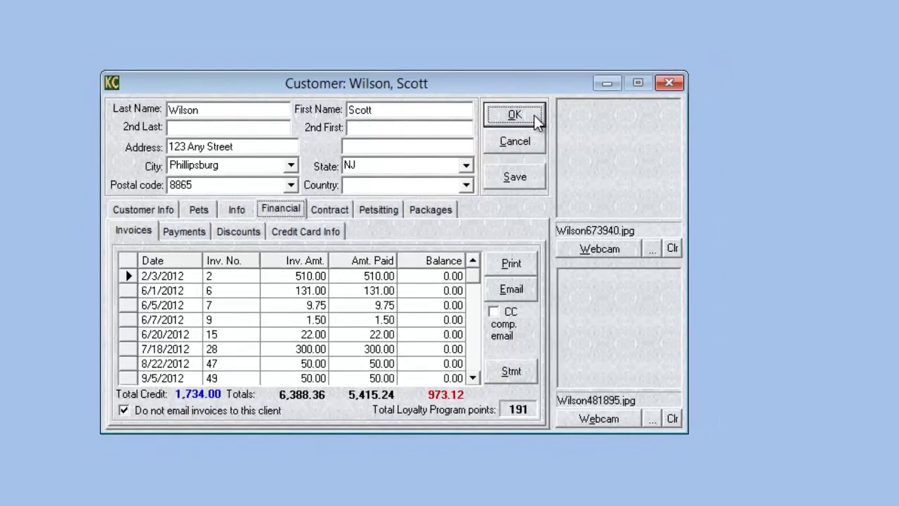